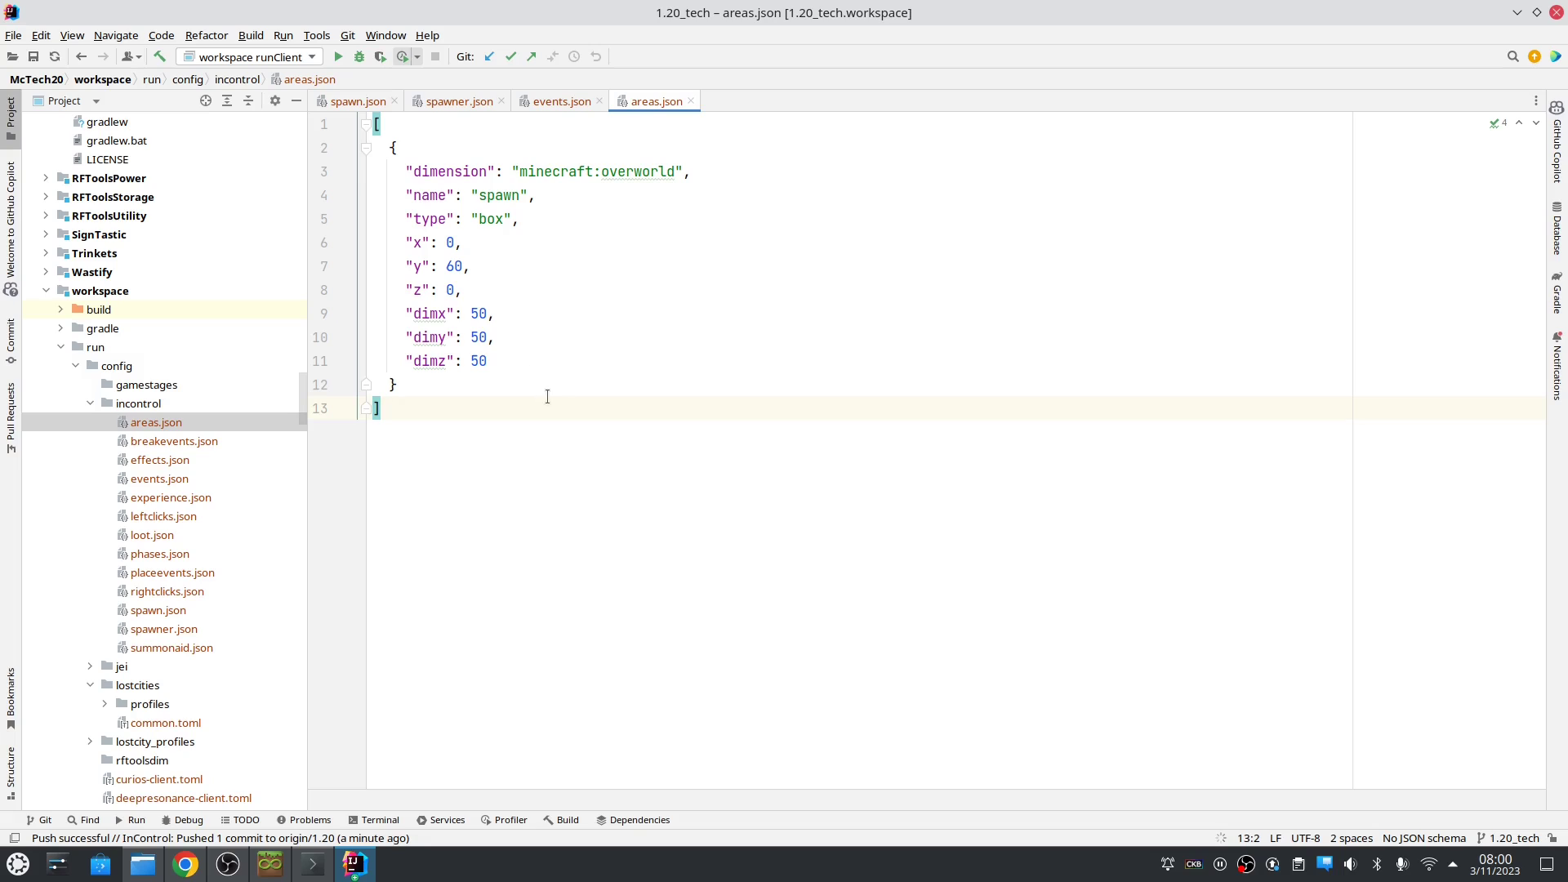
- Examine the spawn area definition in areas.json, including its name, box type, and x, y and z coordinates
key("shift+Up")
key("shift+Up")
key("shift+Up")
key("shift+Up")
key("shift+Up")
key("shift+Up")
key("shift+Up")
key("shift+Up")
key("shift+Up")
key("shift+Up")
key("shift+Up")
key("shift+Up")
left_click(581, 287)
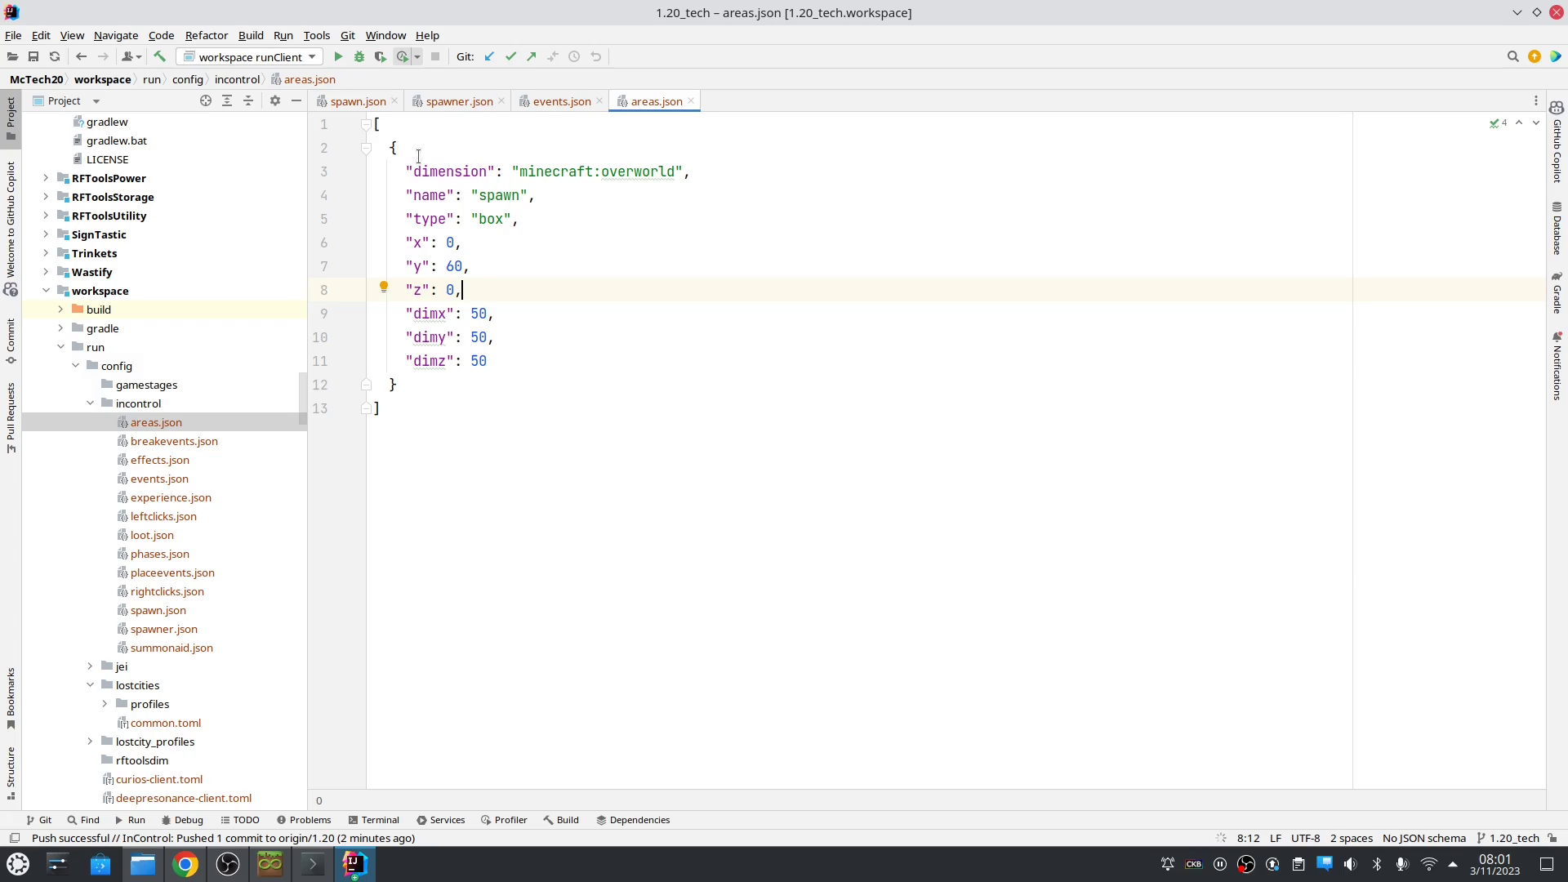
left_click(450, 243)
double_click(450, 242)
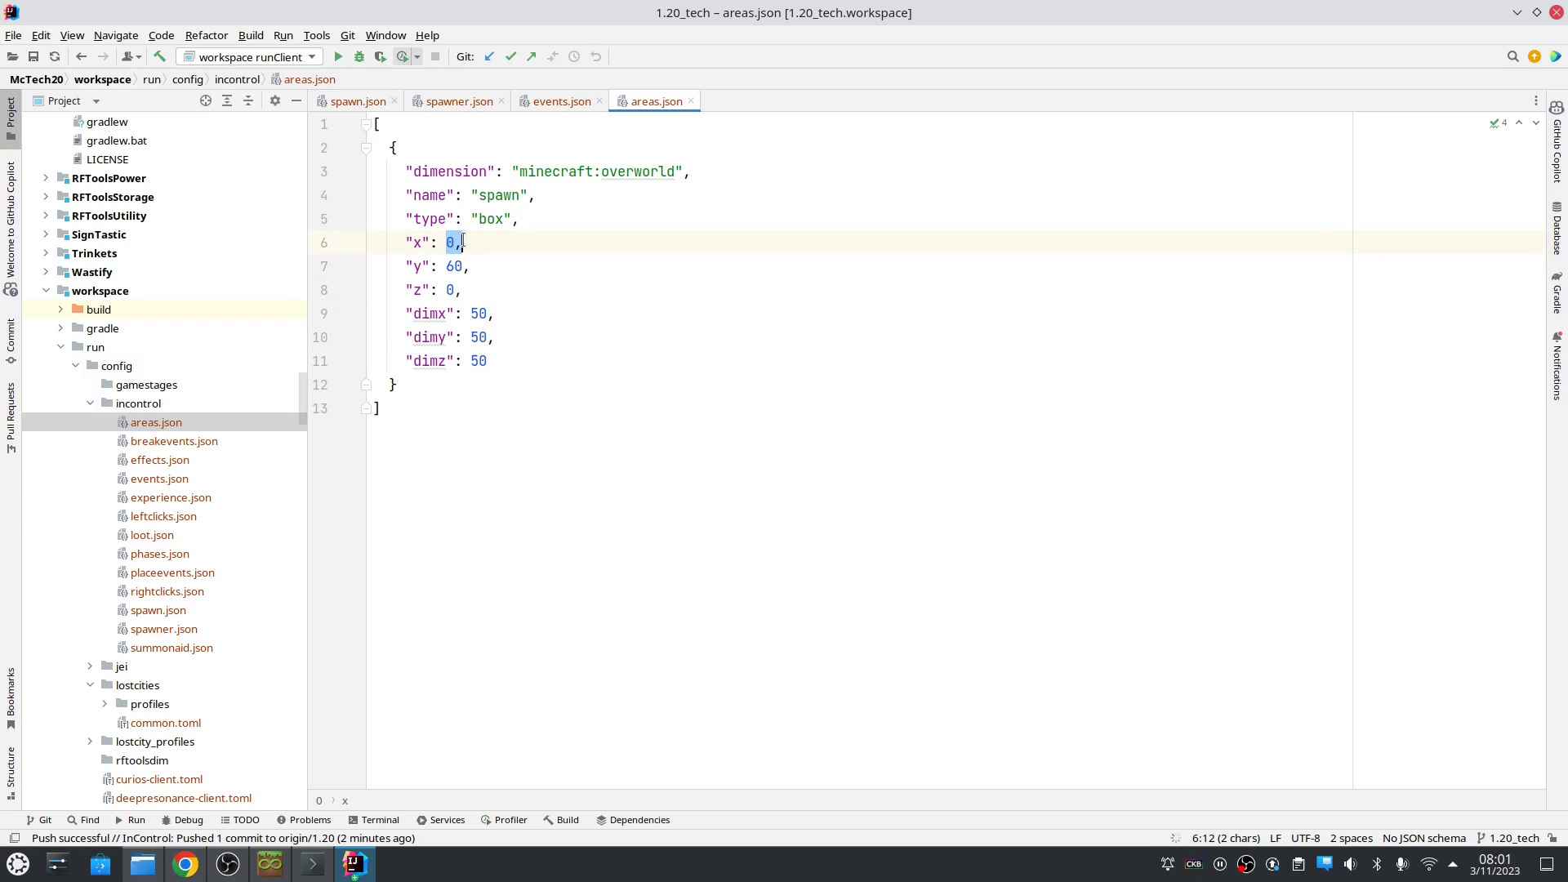
left_click(439, 291)
left_click_drag(439, 291, 462, 287)
left_click(455, 268)
left_click(447, 292)
left_click_drag(479, 219, 520, 219)
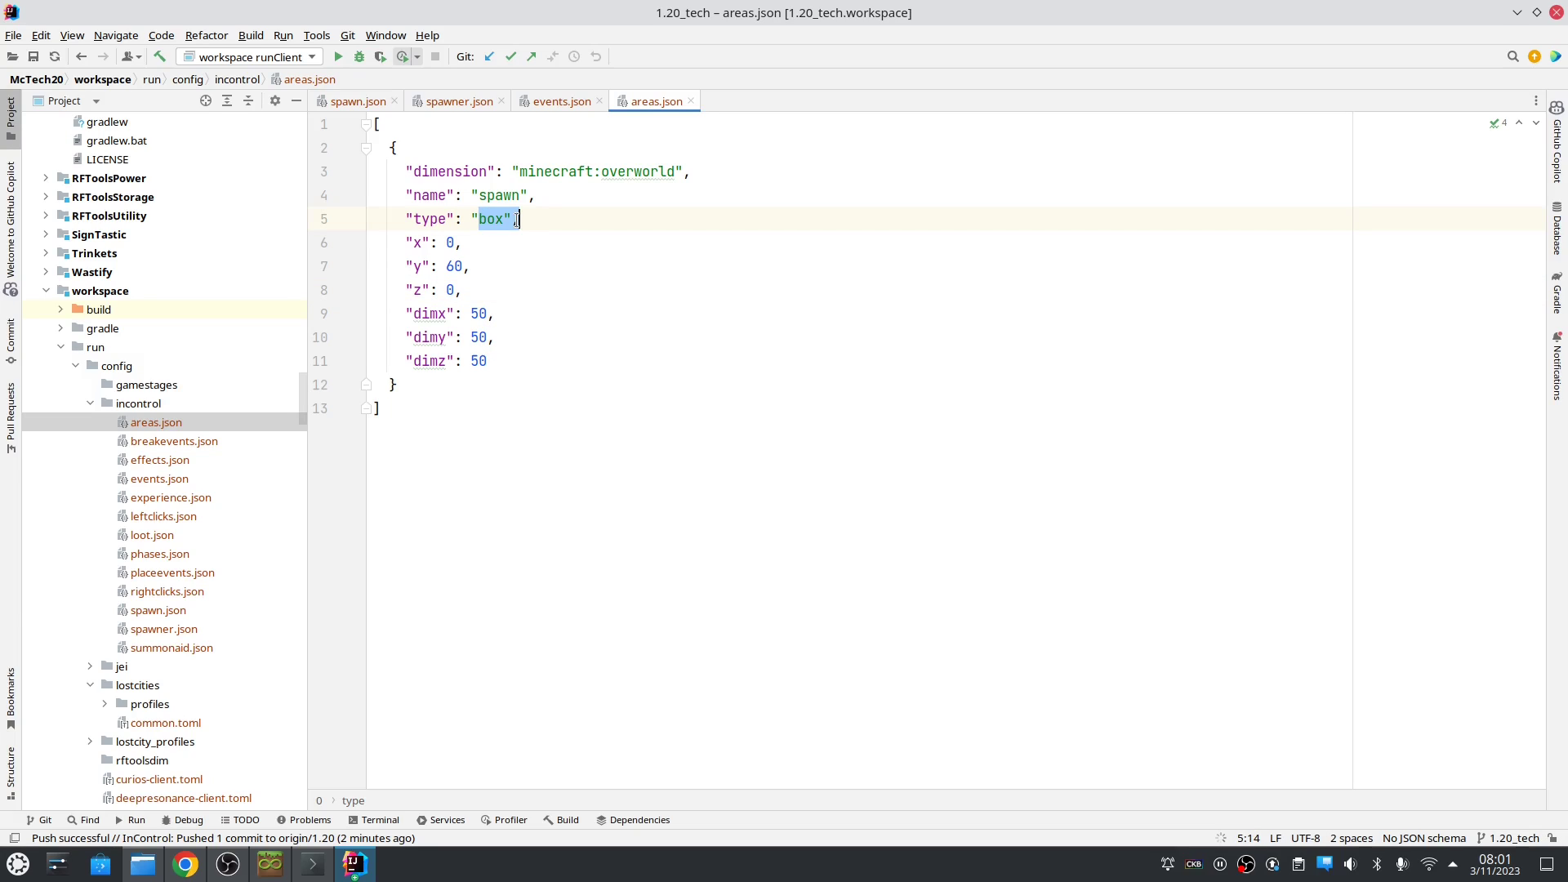
left_click(500, 219)
left_click(494, 196)
double_click(498, 196)
left_click(523, 243)
- Open spawn.json and examine the rule for hostile mobs in the spawn area, including its area, when and result entries
left_click(335, 106)
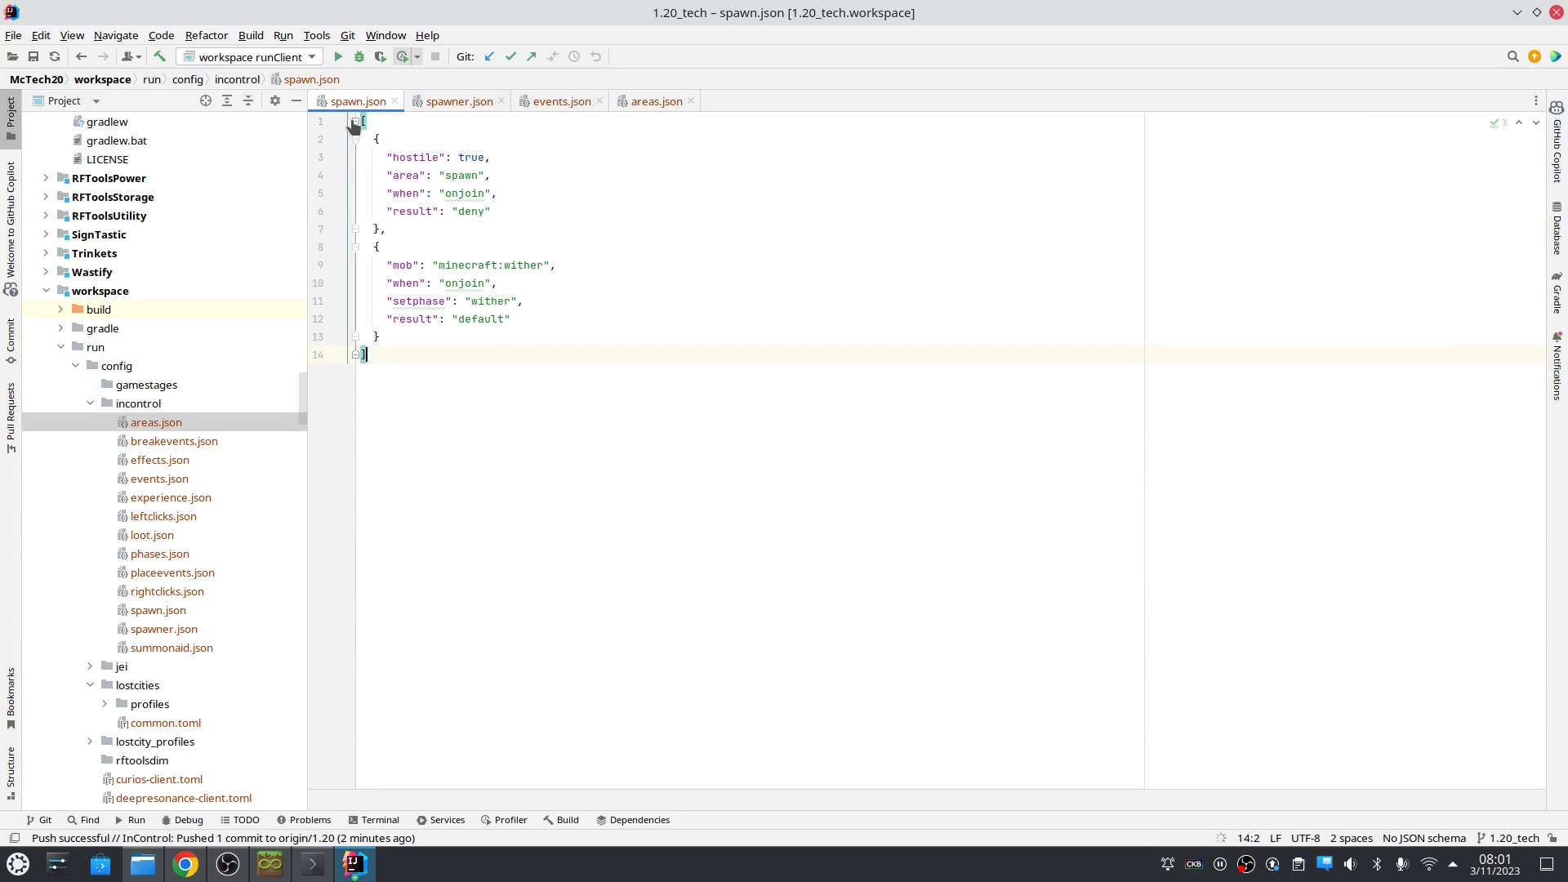
scroll(444, 163, "down", 1, "ctrl")
left_click(444, 161)
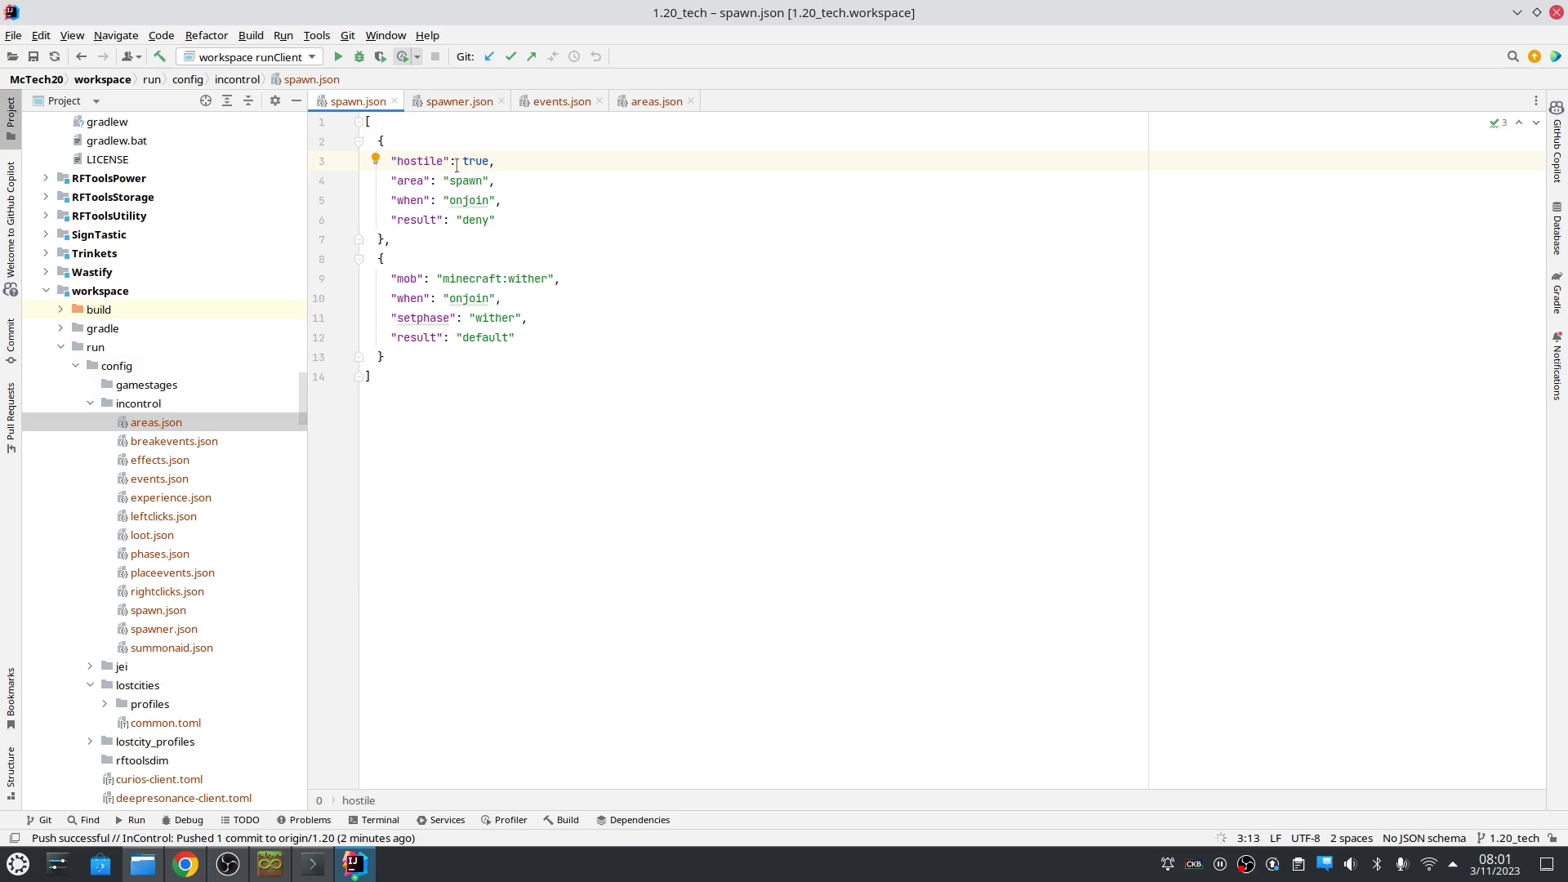
left_click_drag(439, 141, 446, 242)
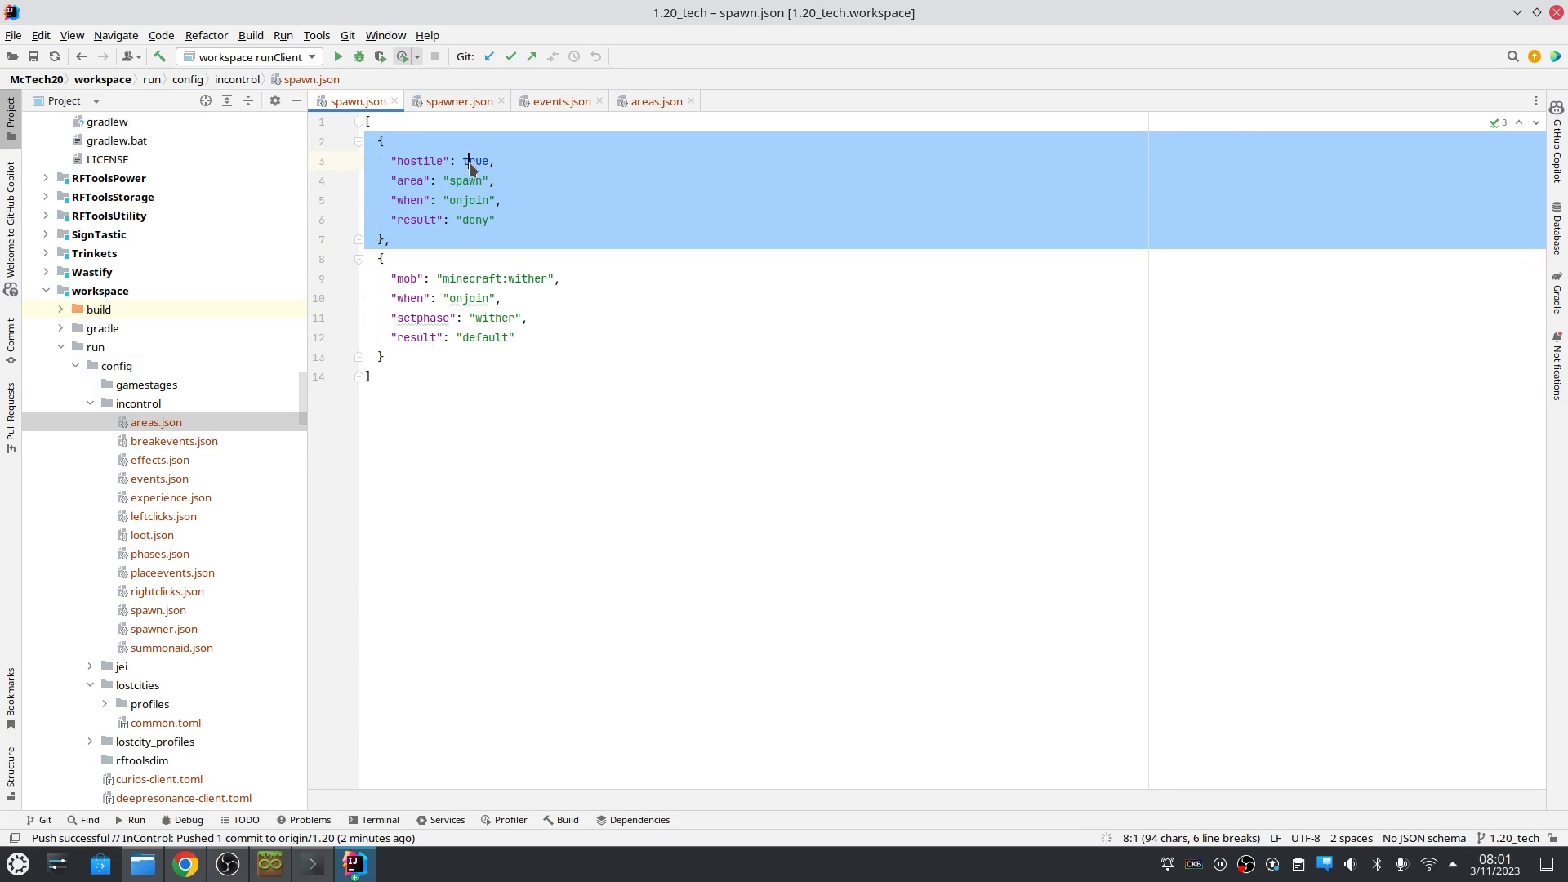
left_click(443, 161)
double_click(411, 180)
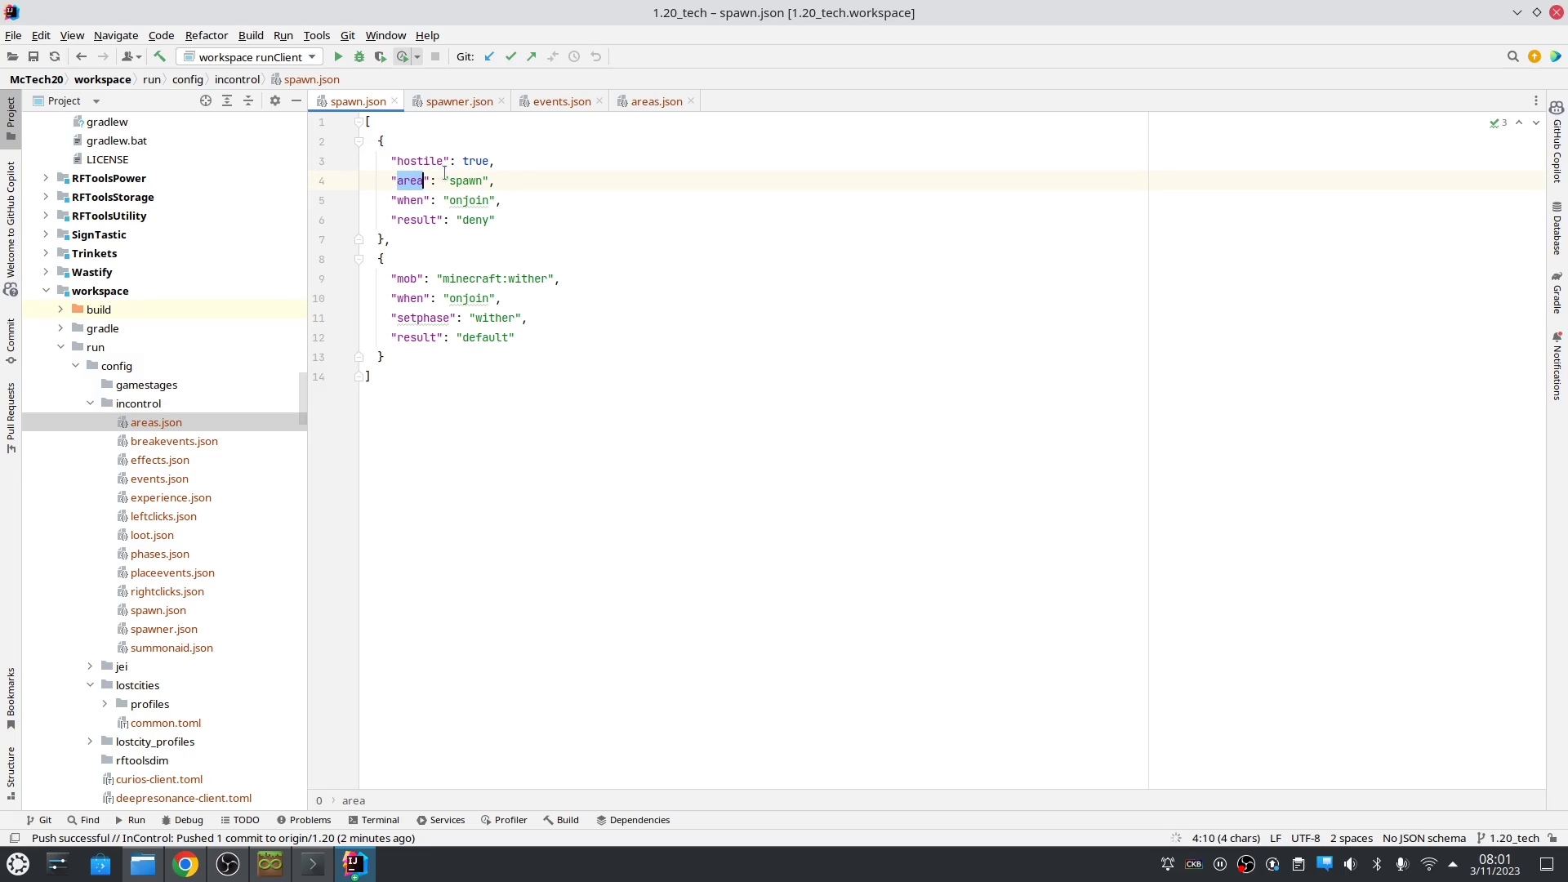
left_click(463, 181)
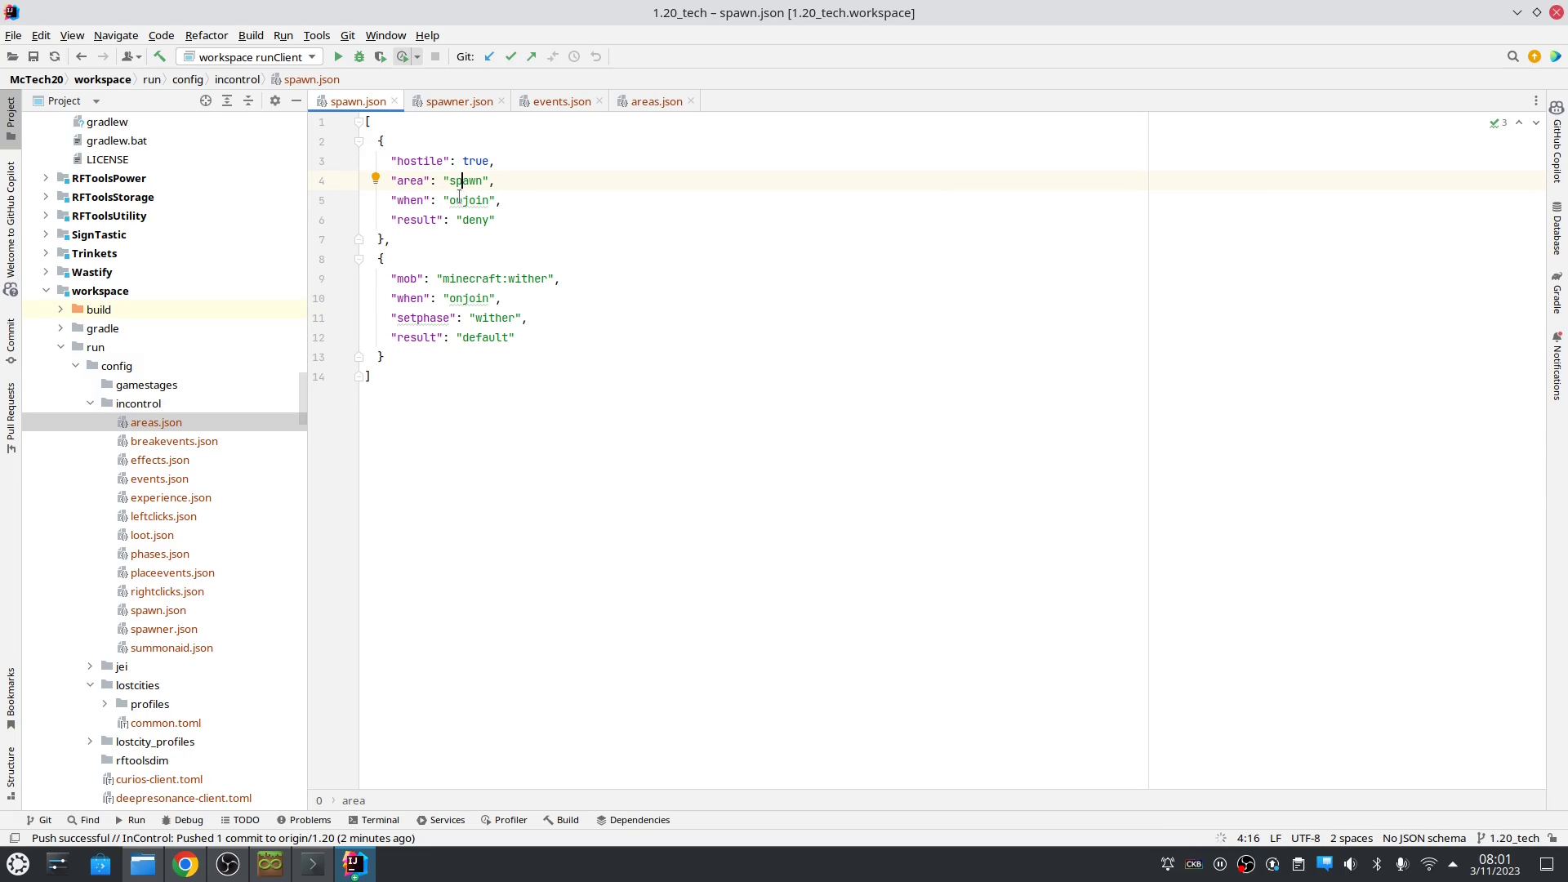
double_click(457, 201)
left_click(459, 223)
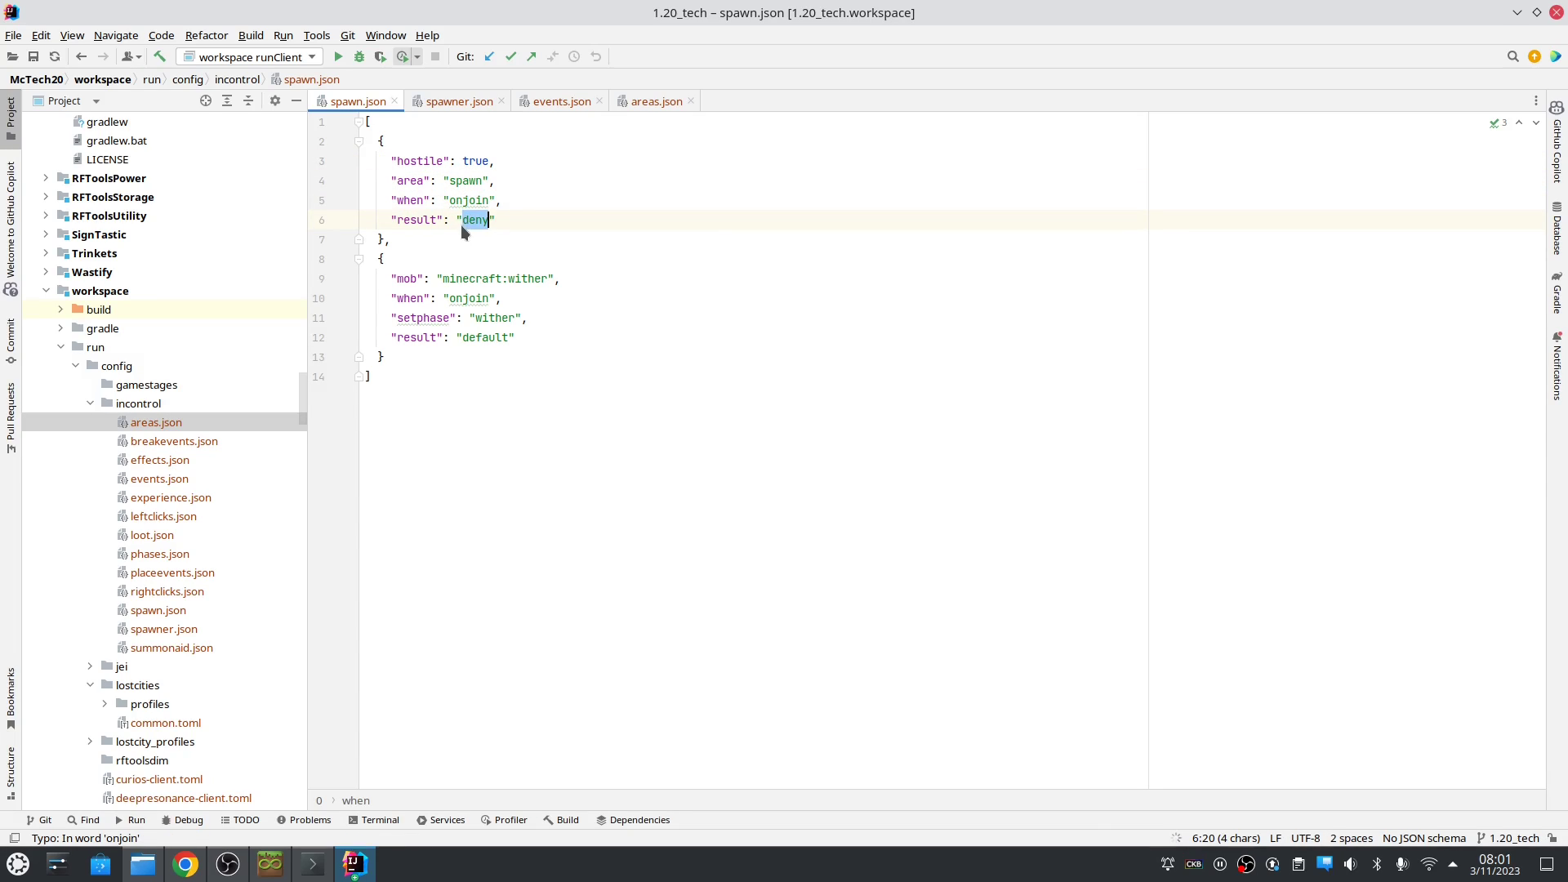
left_click(463, 181)
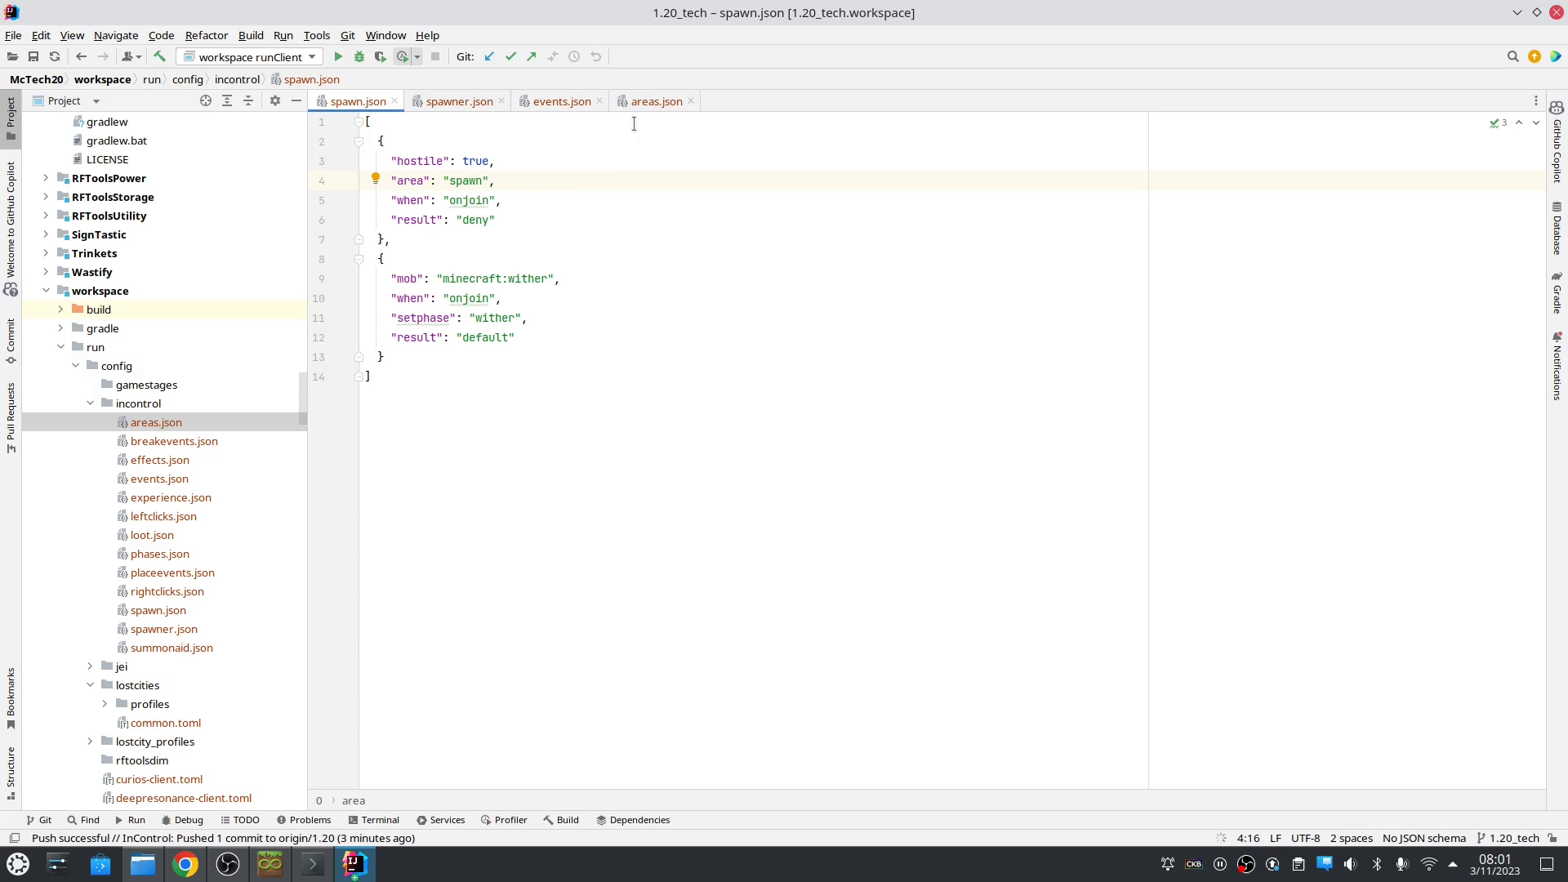
- Return to areas.json, debug the workspace runClient configuration, and query the player's area in the game with /incontrol area
left_click(659, 101)
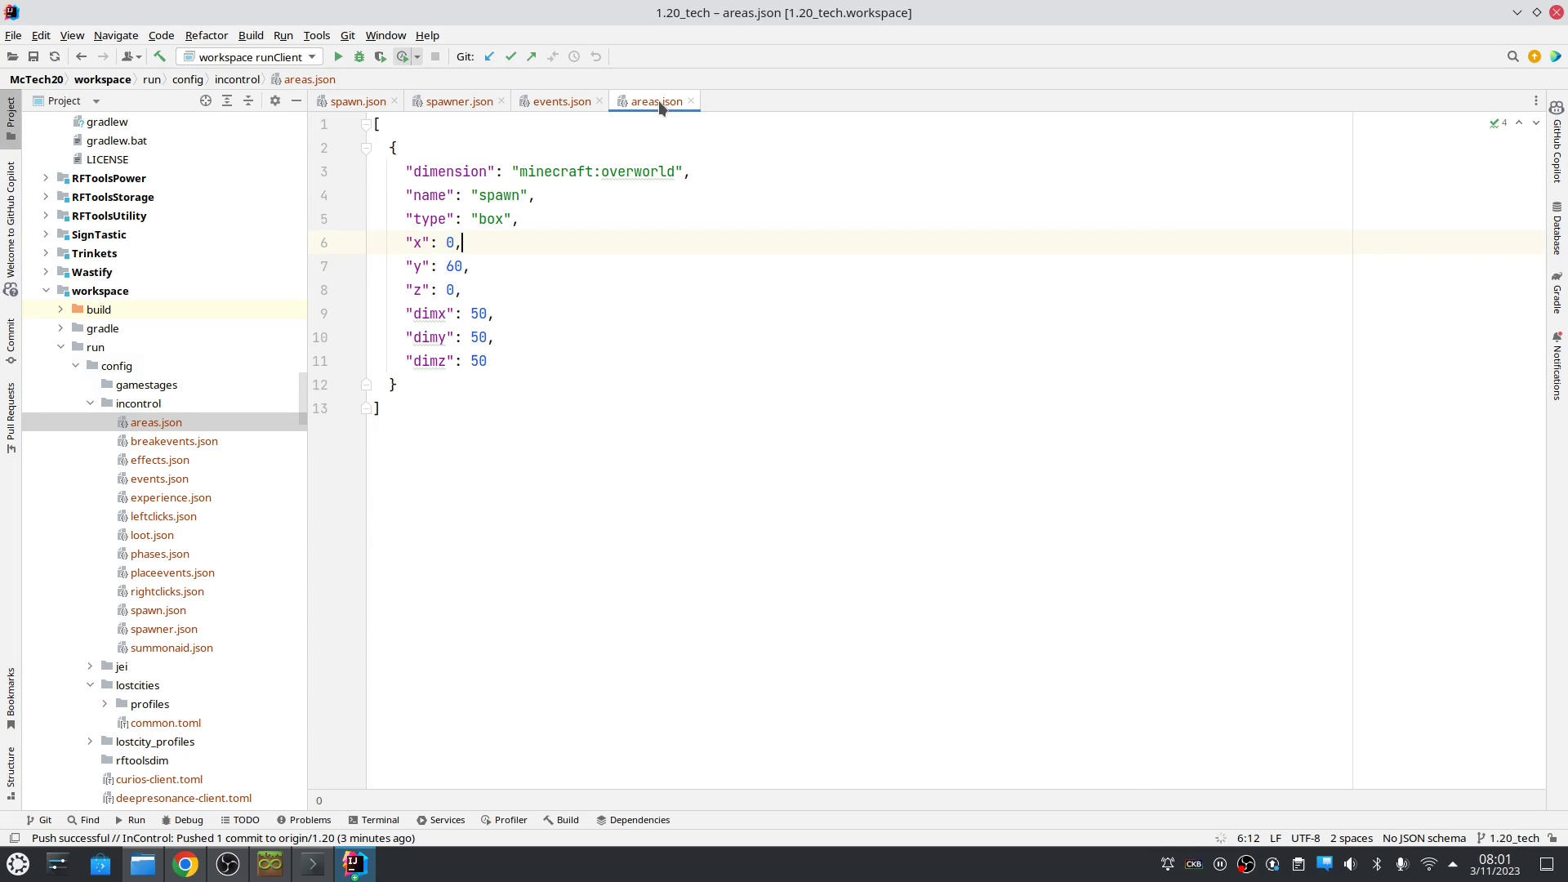
left_click(360, 59)
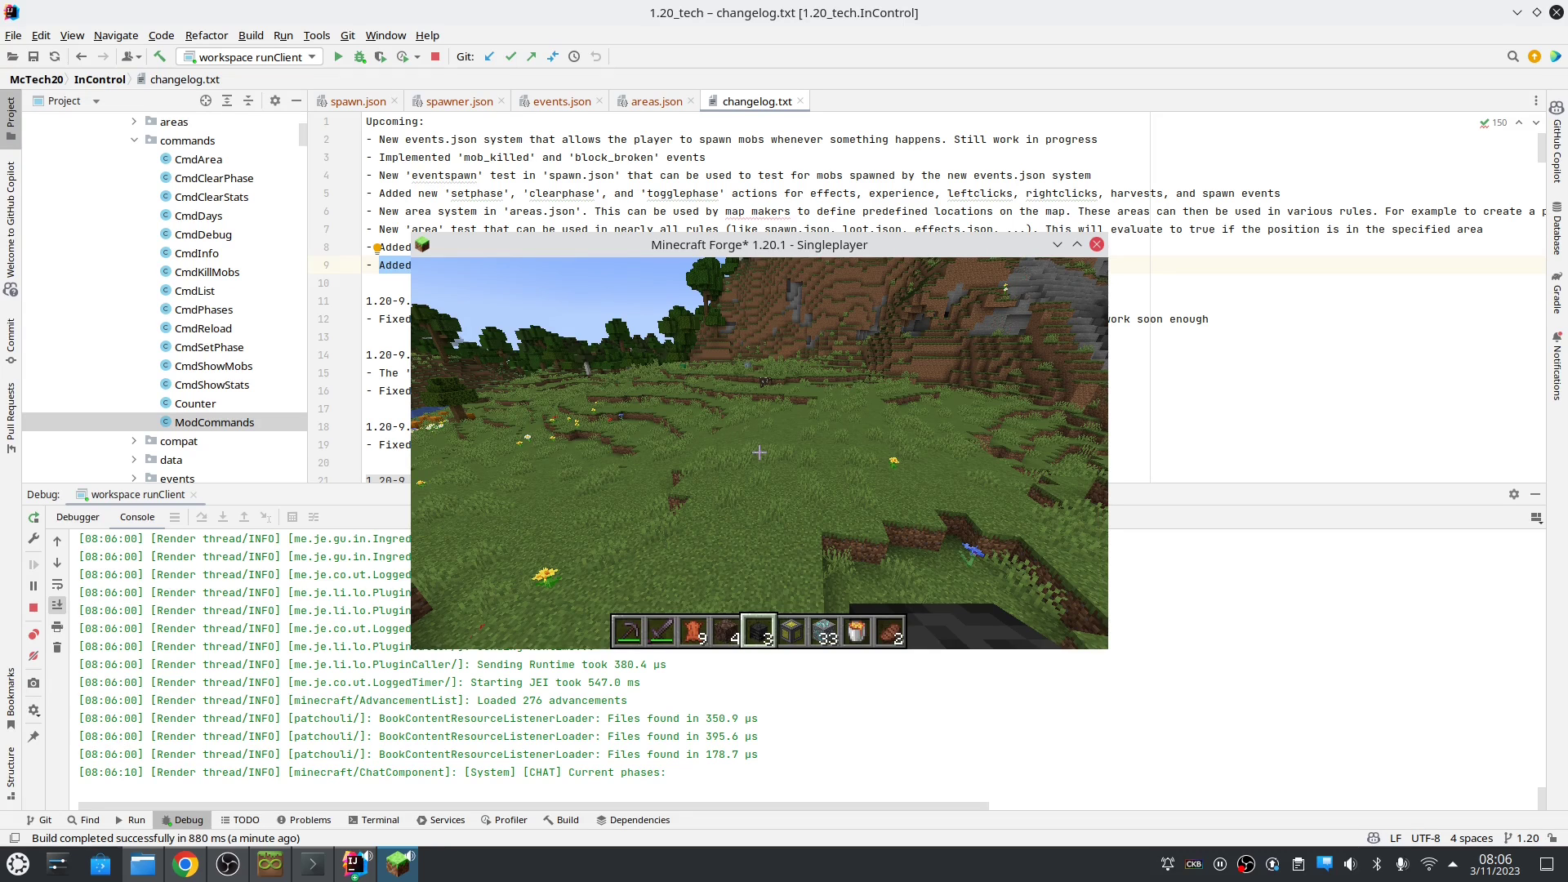
type("/incontrol area")
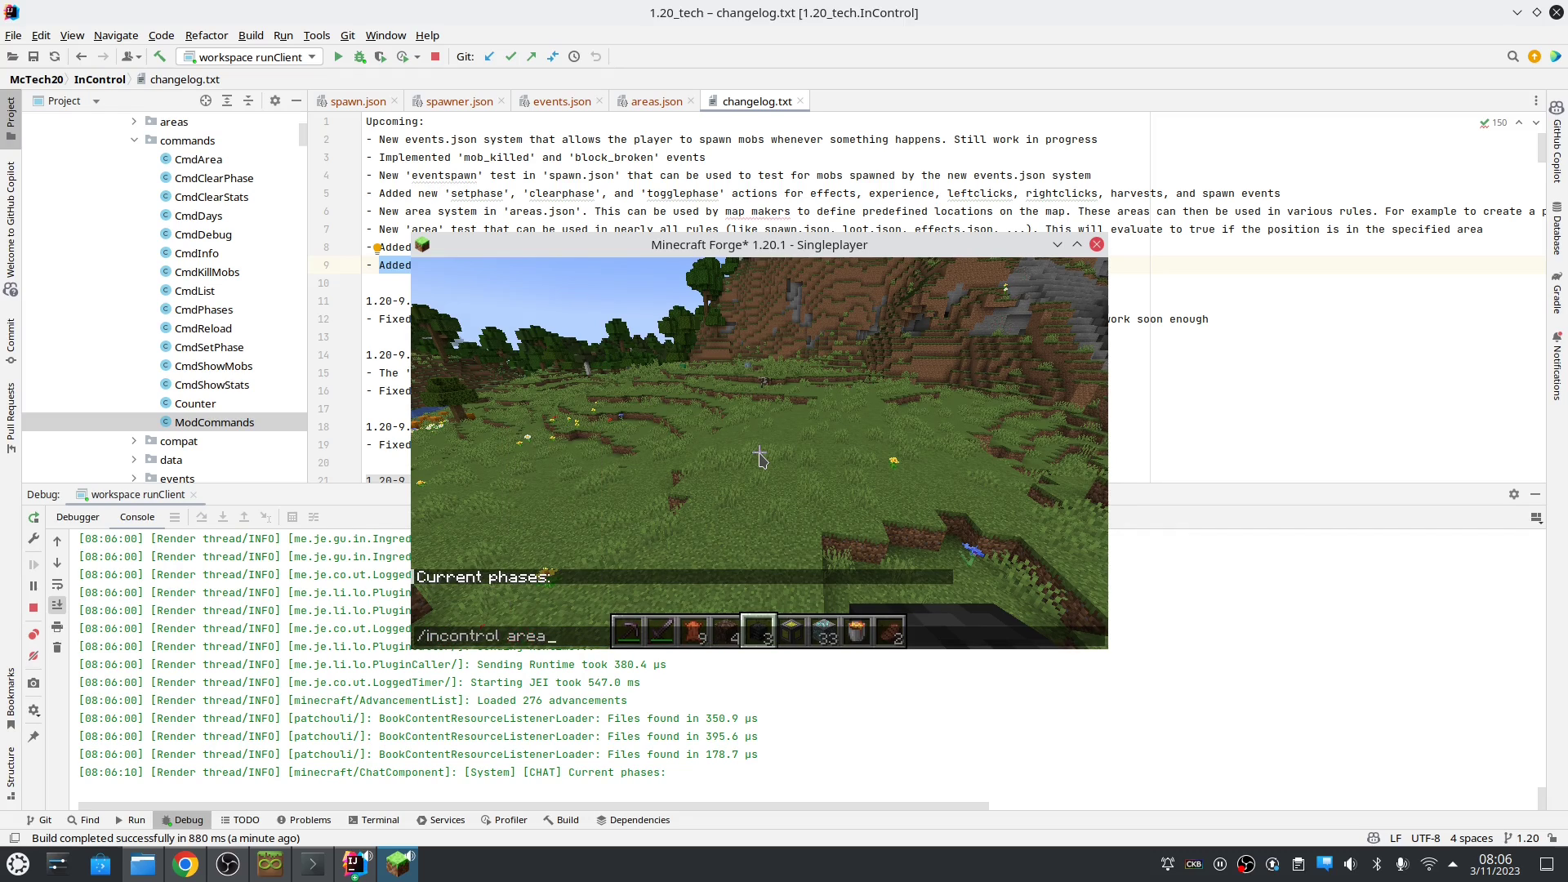
key("Return")
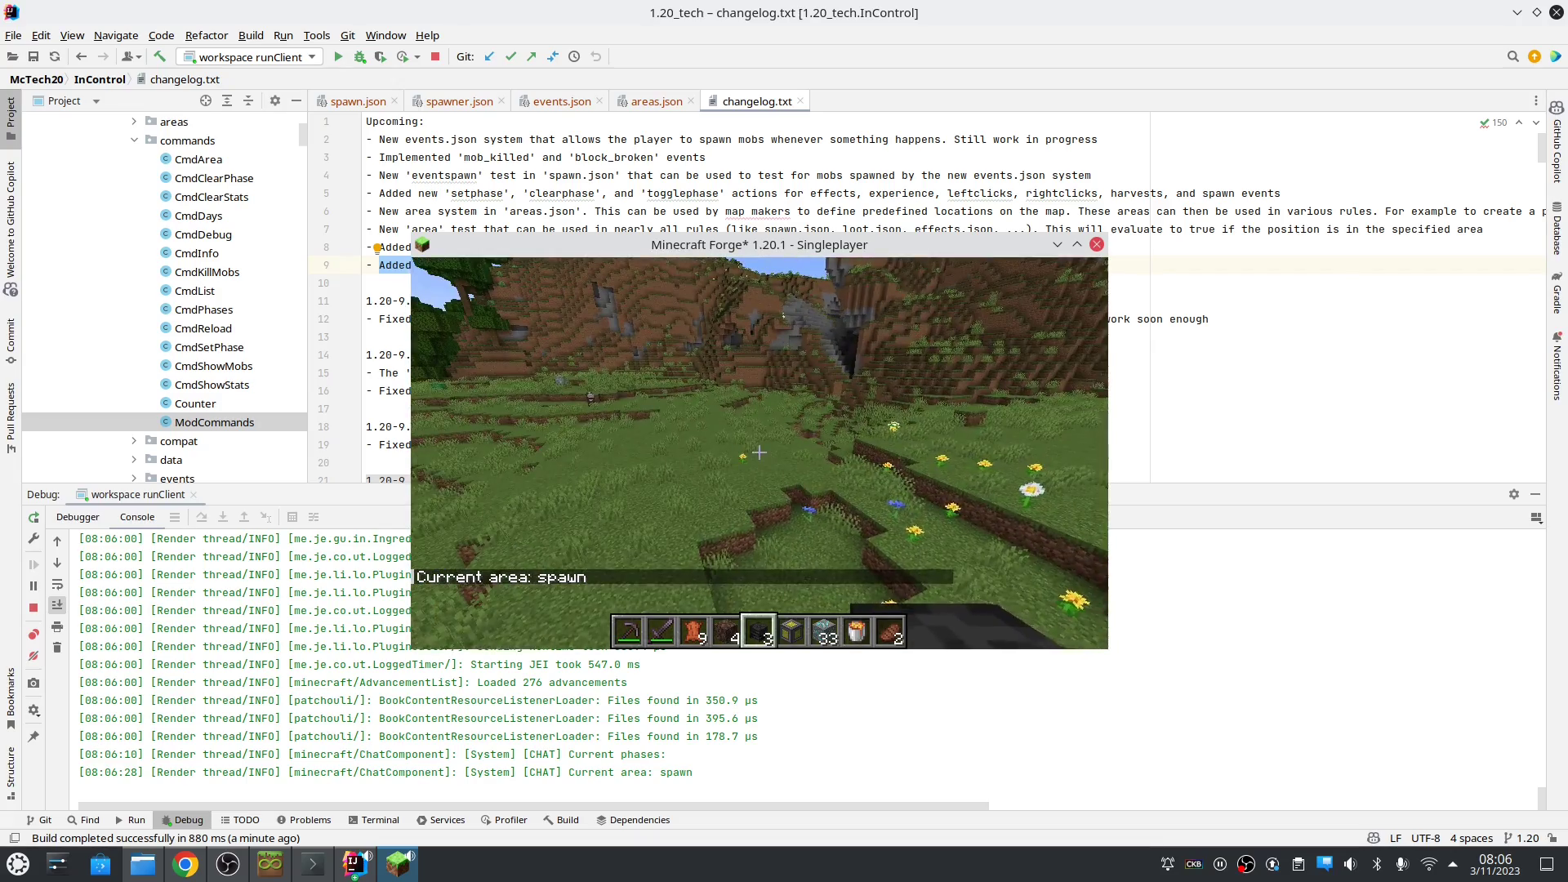
- Search the game's items for "zombie", replace the leather in the hotbar with a zombie spawn egg, and hold the egg
key("e")
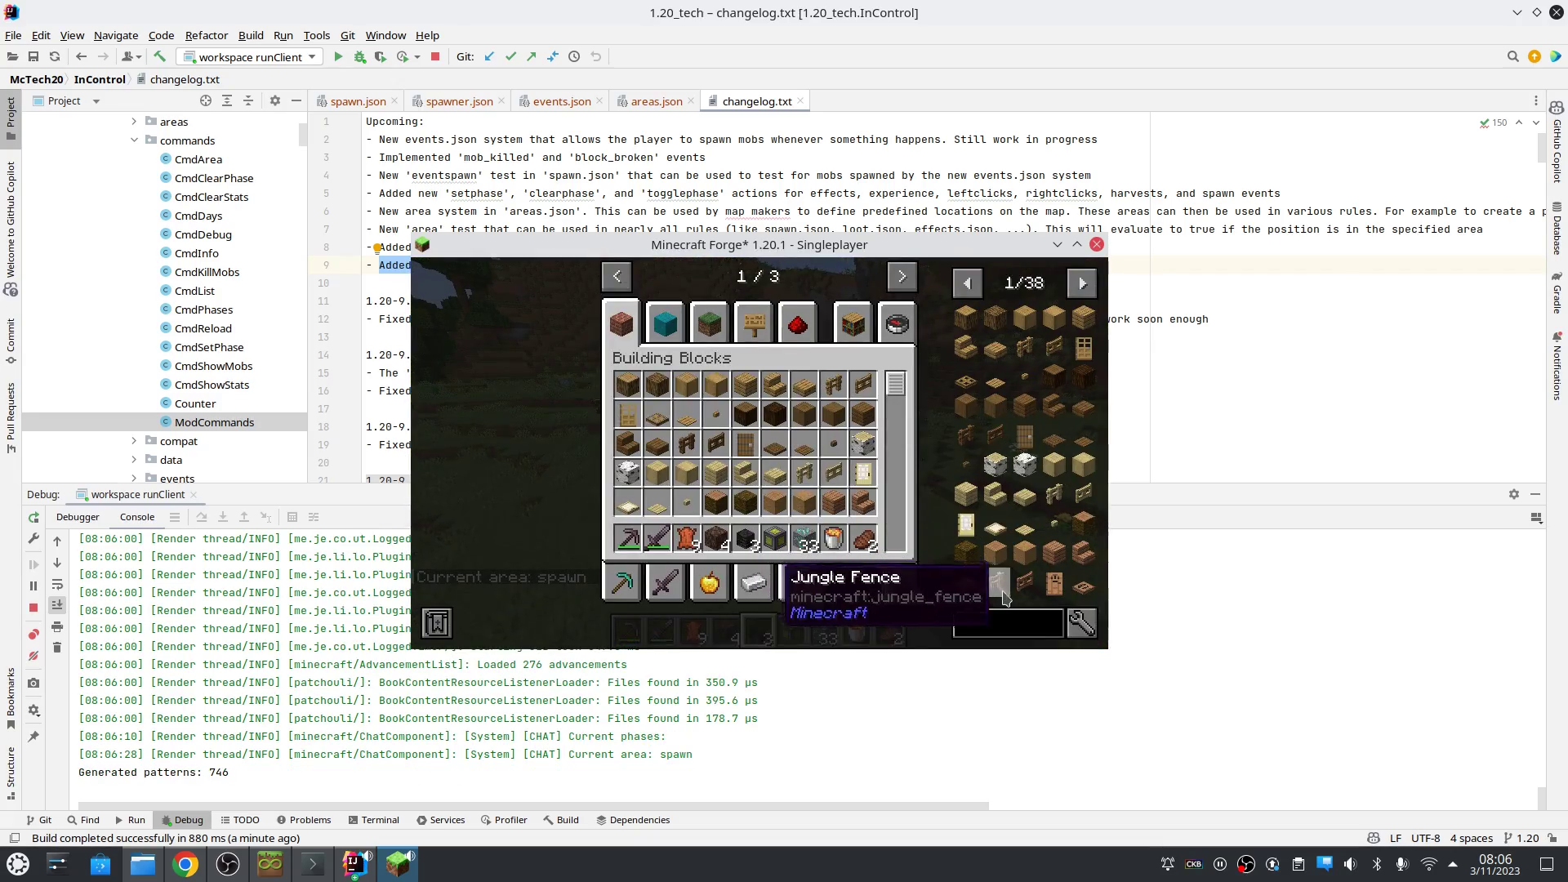
left_click(1039, 633)
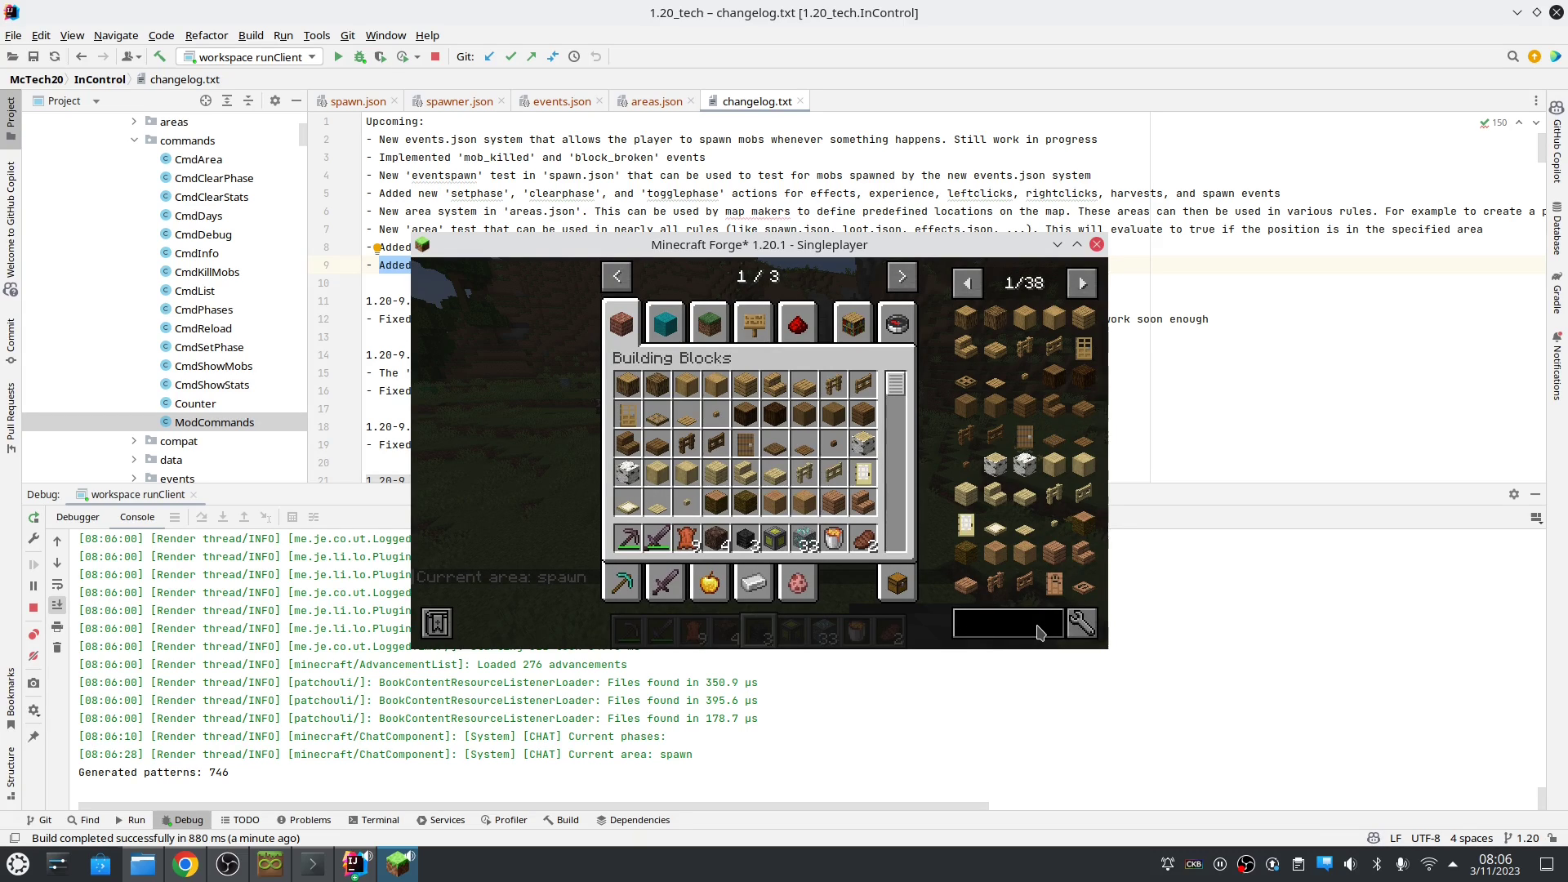
type("zombie")
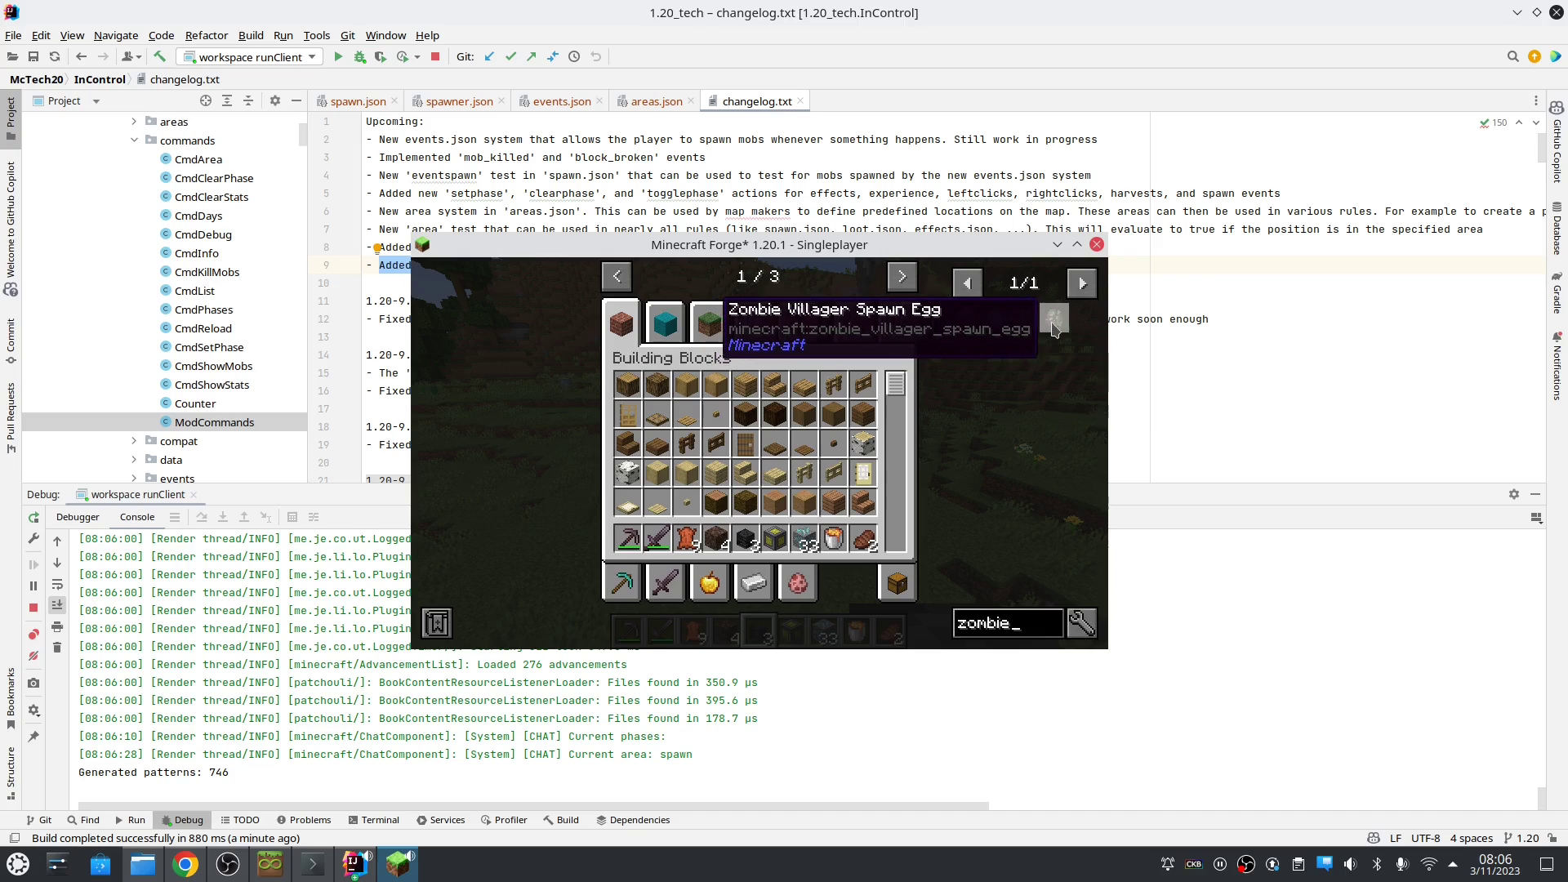
left_click(690, 539)
left_click(1003, 520)
left_click(1082, 624, "ctrl")
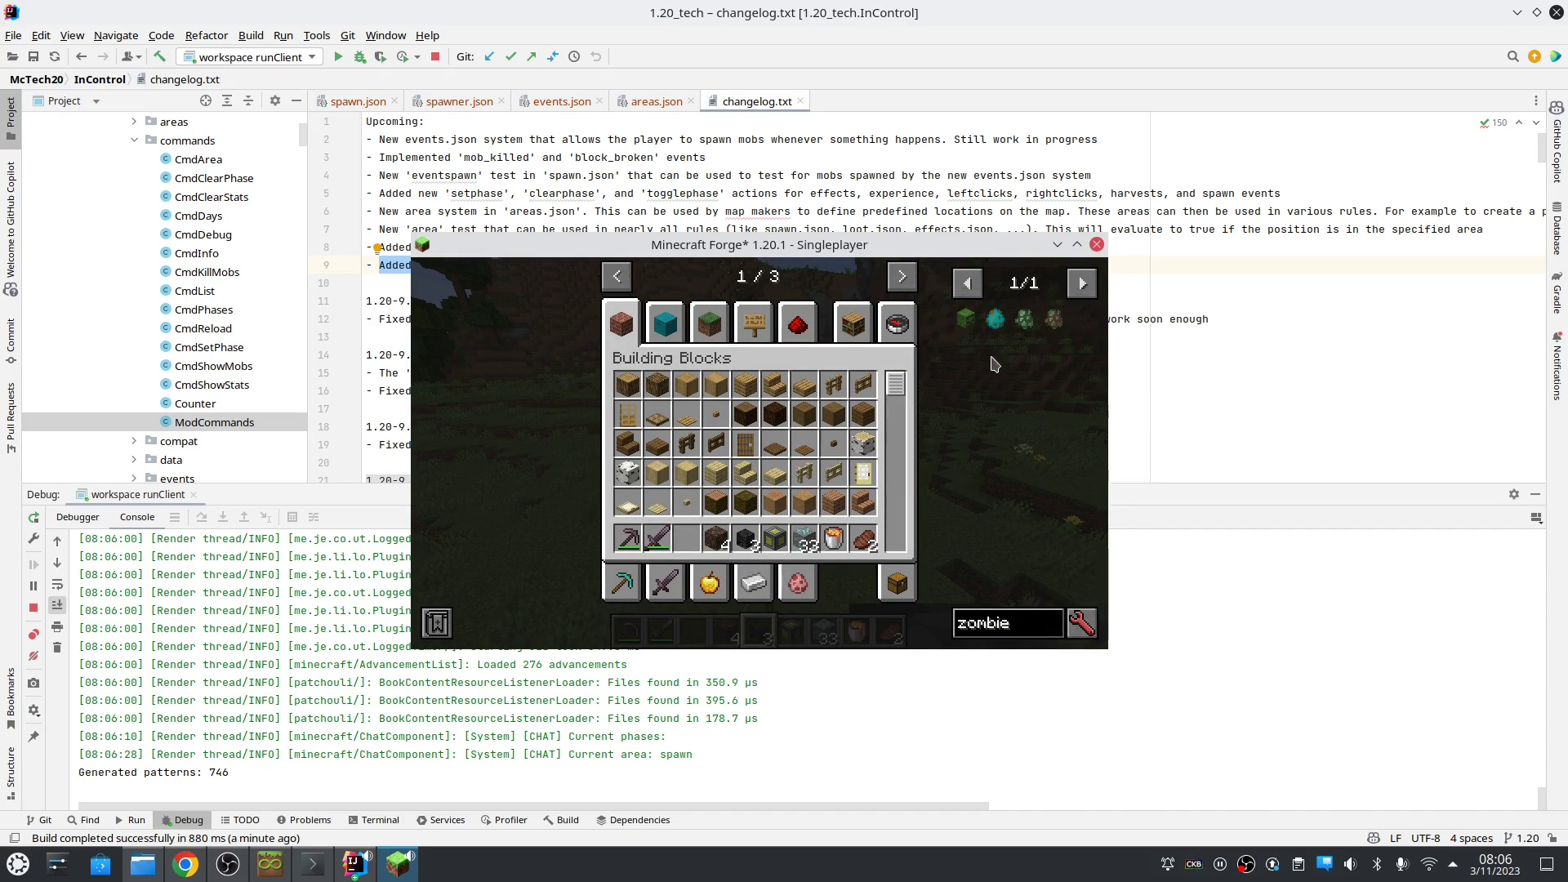
key("Escape")
scroll(760, 452, "down", 1)
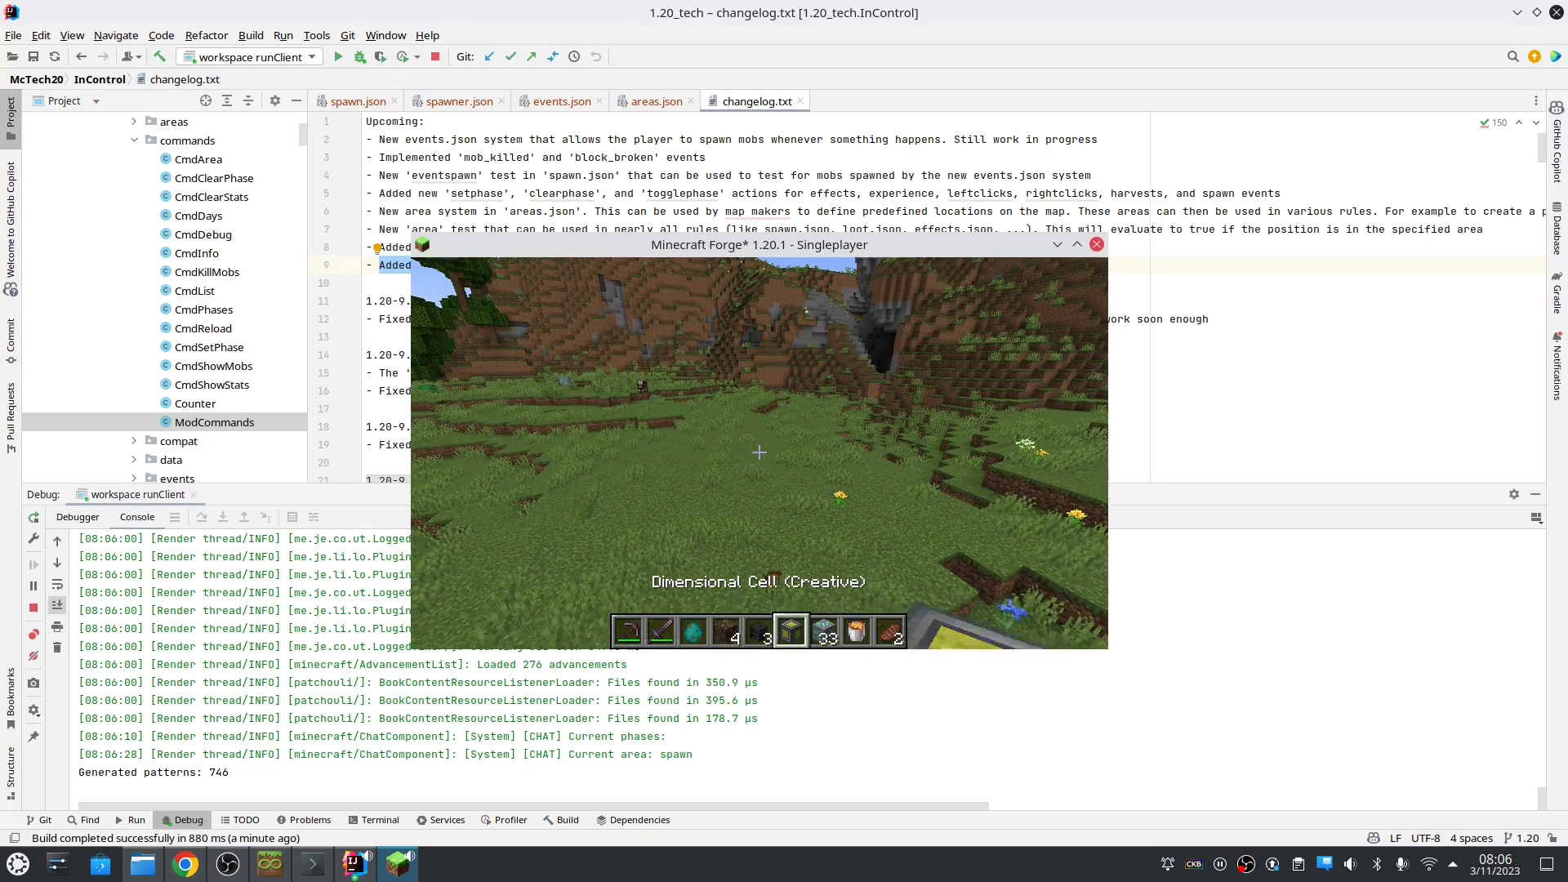
scroll(760, 452, "up", 1)
scroll(759, 452, "up", 2)
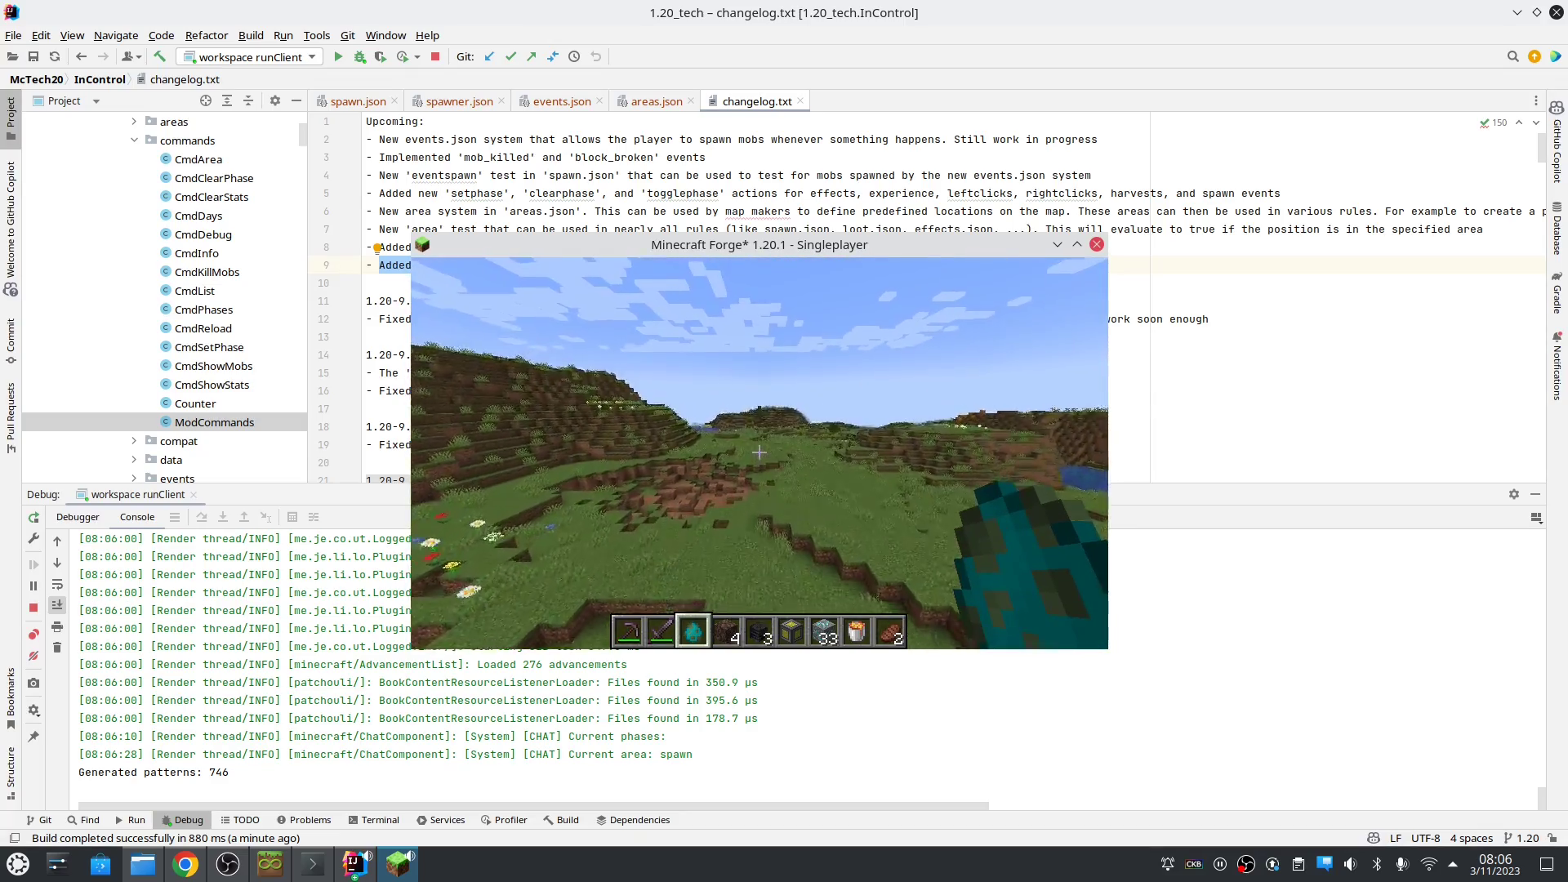
- Run /incontrol area again to query the area at the player's new location
key("t")
key("Up")
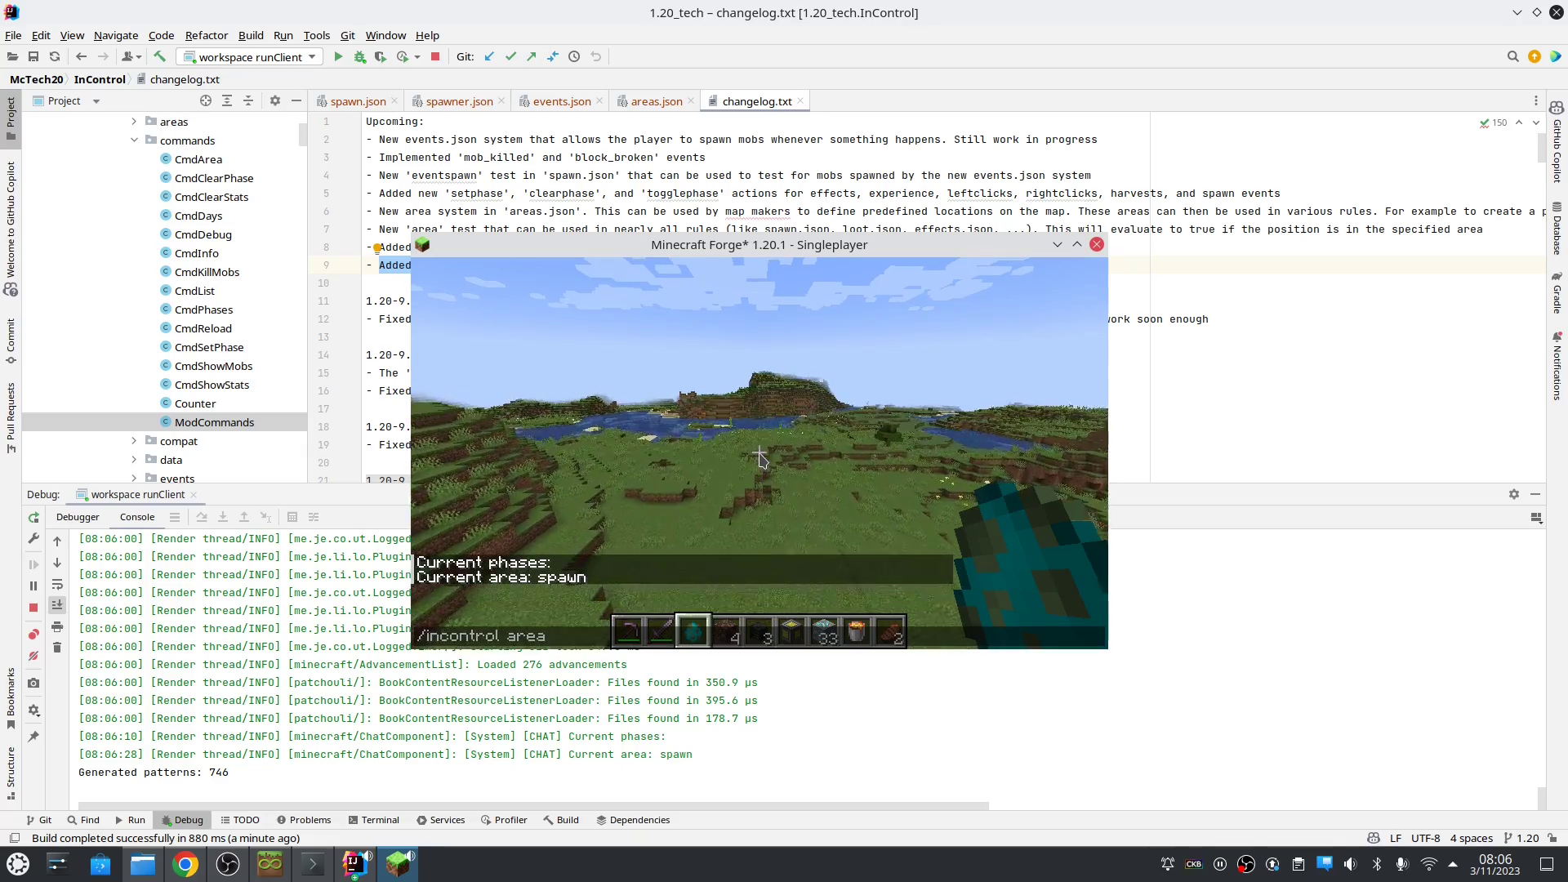
key("Return")
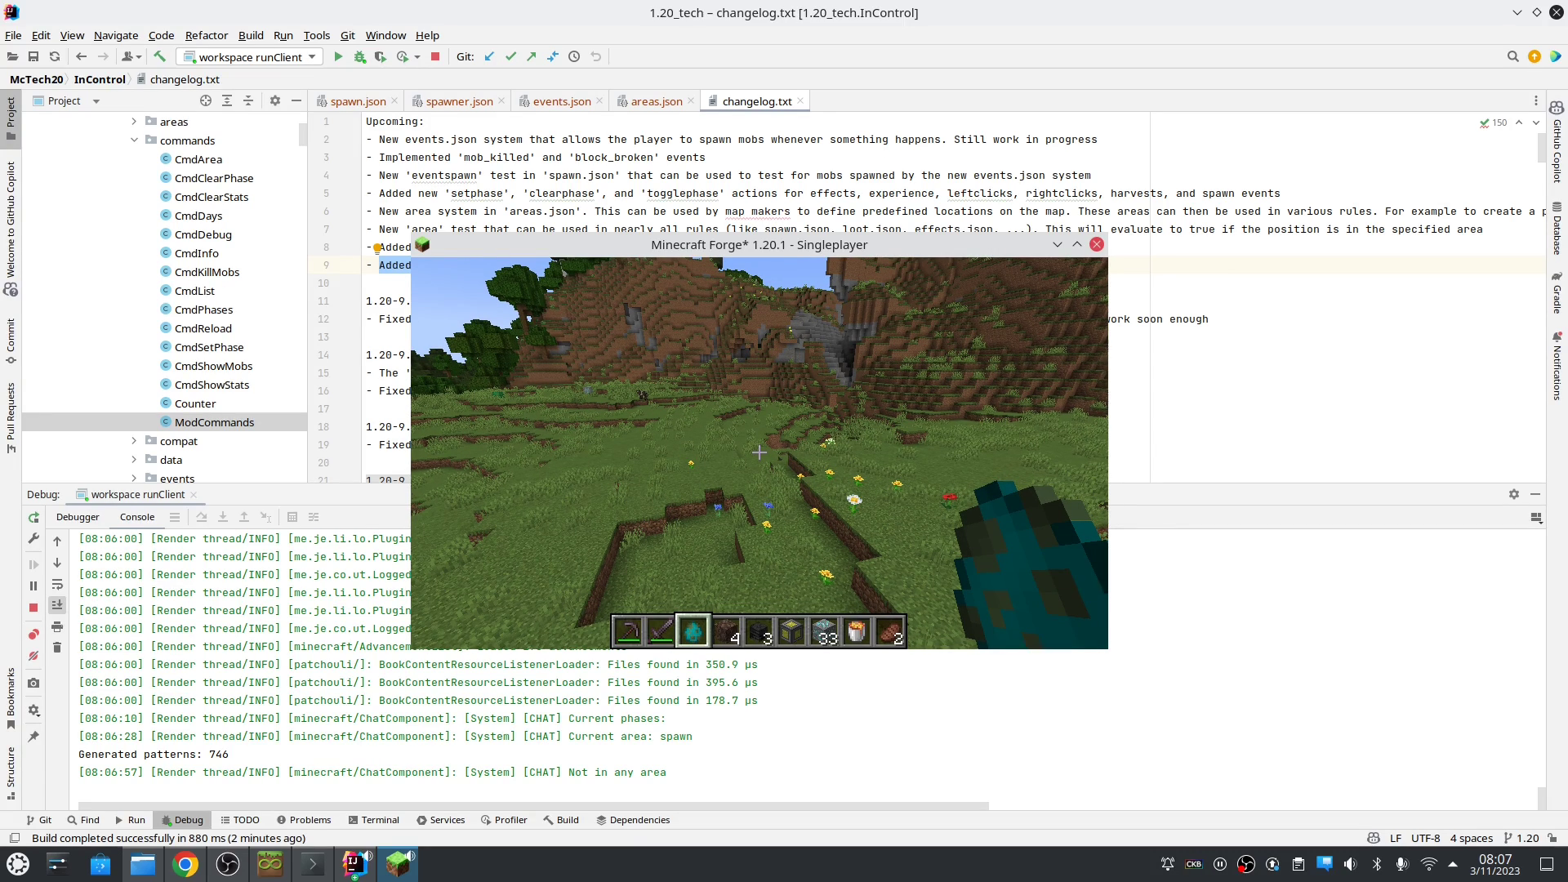
key("Escape")
key("Escape")
key("slash")
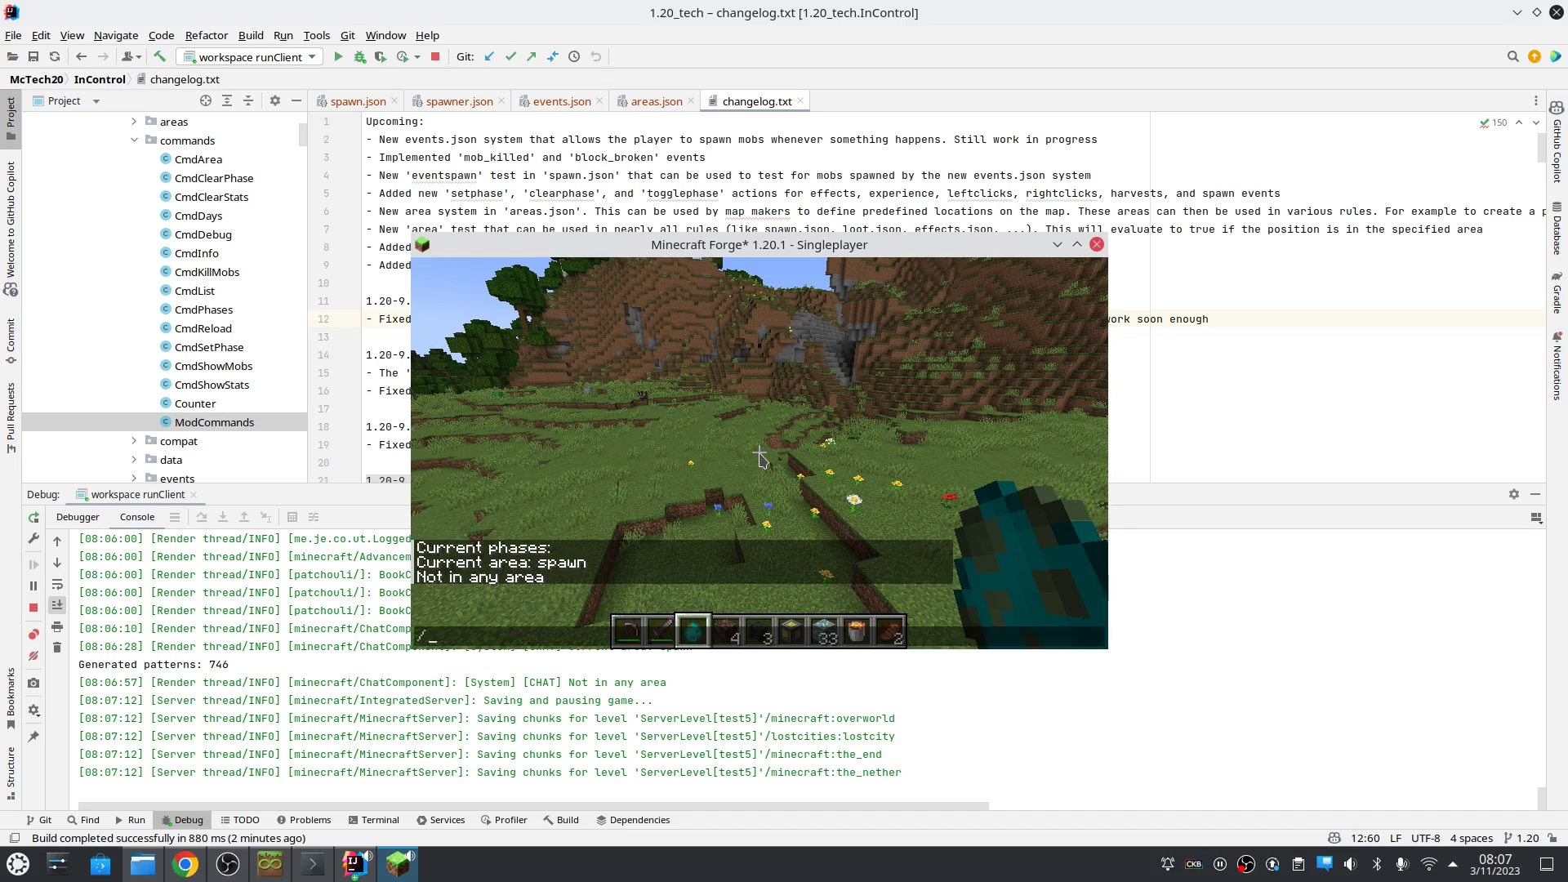
type("incontrol ")
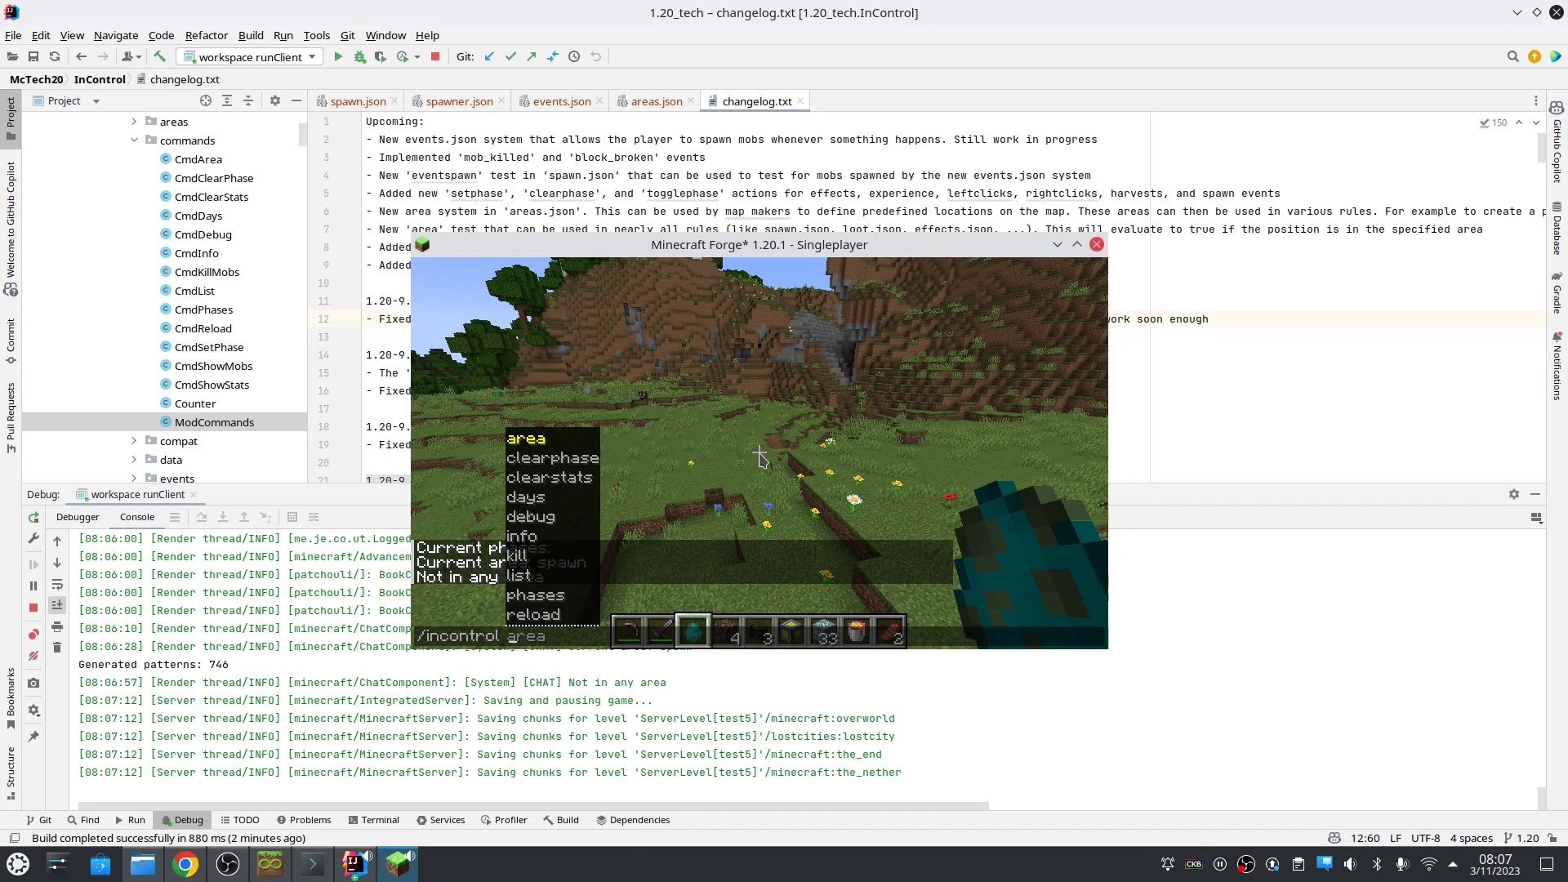
type("setphase")
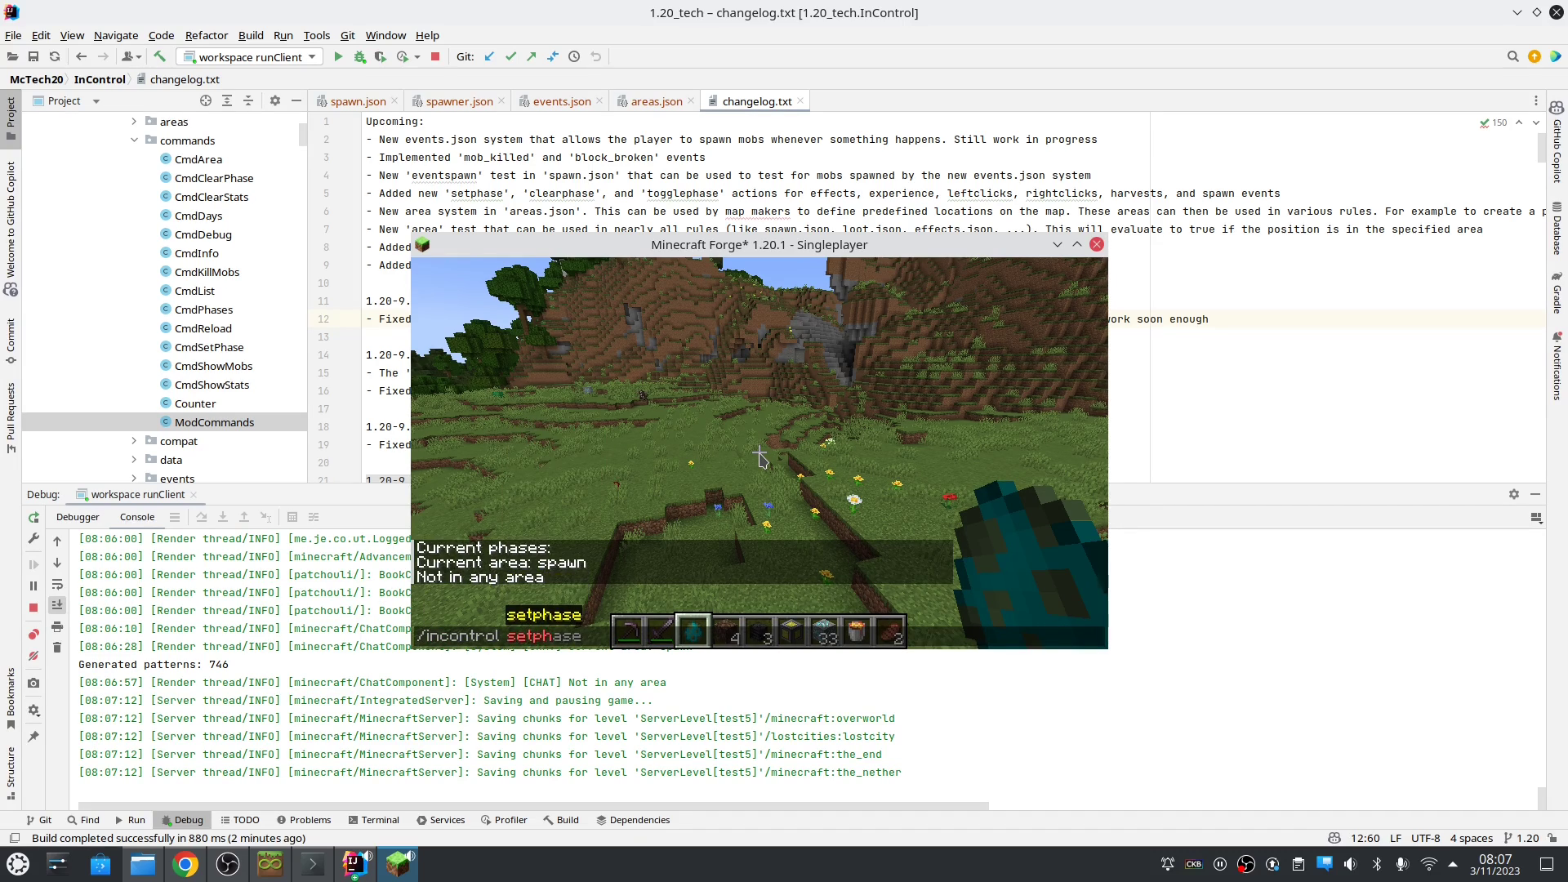
type("tph")
key("Tab")
key("BackSpace")
key("Escape")
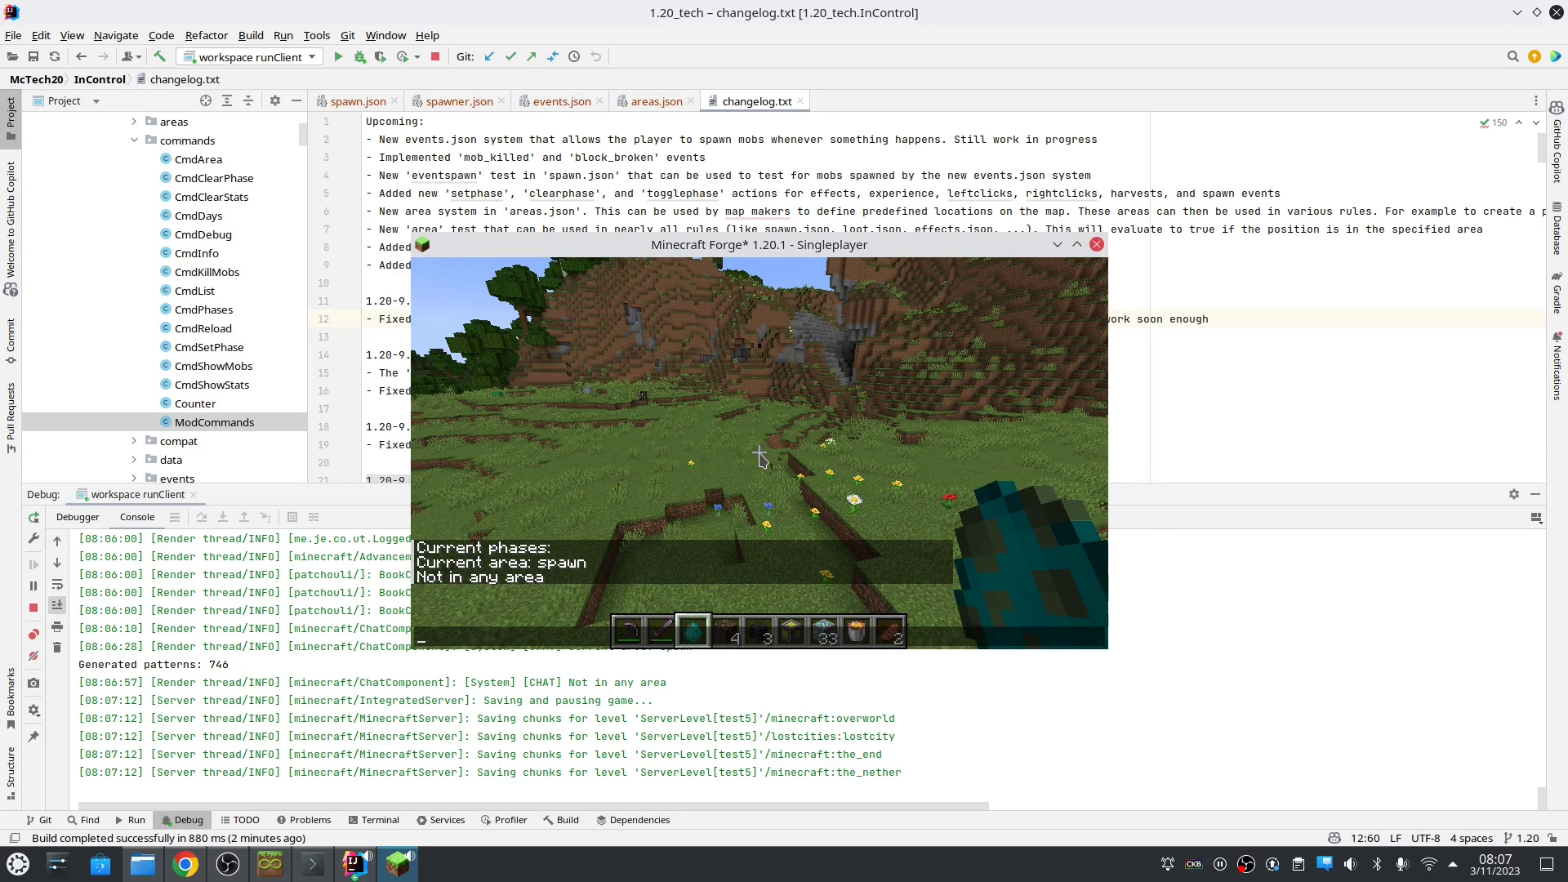
key("Escape")
key("Escape")
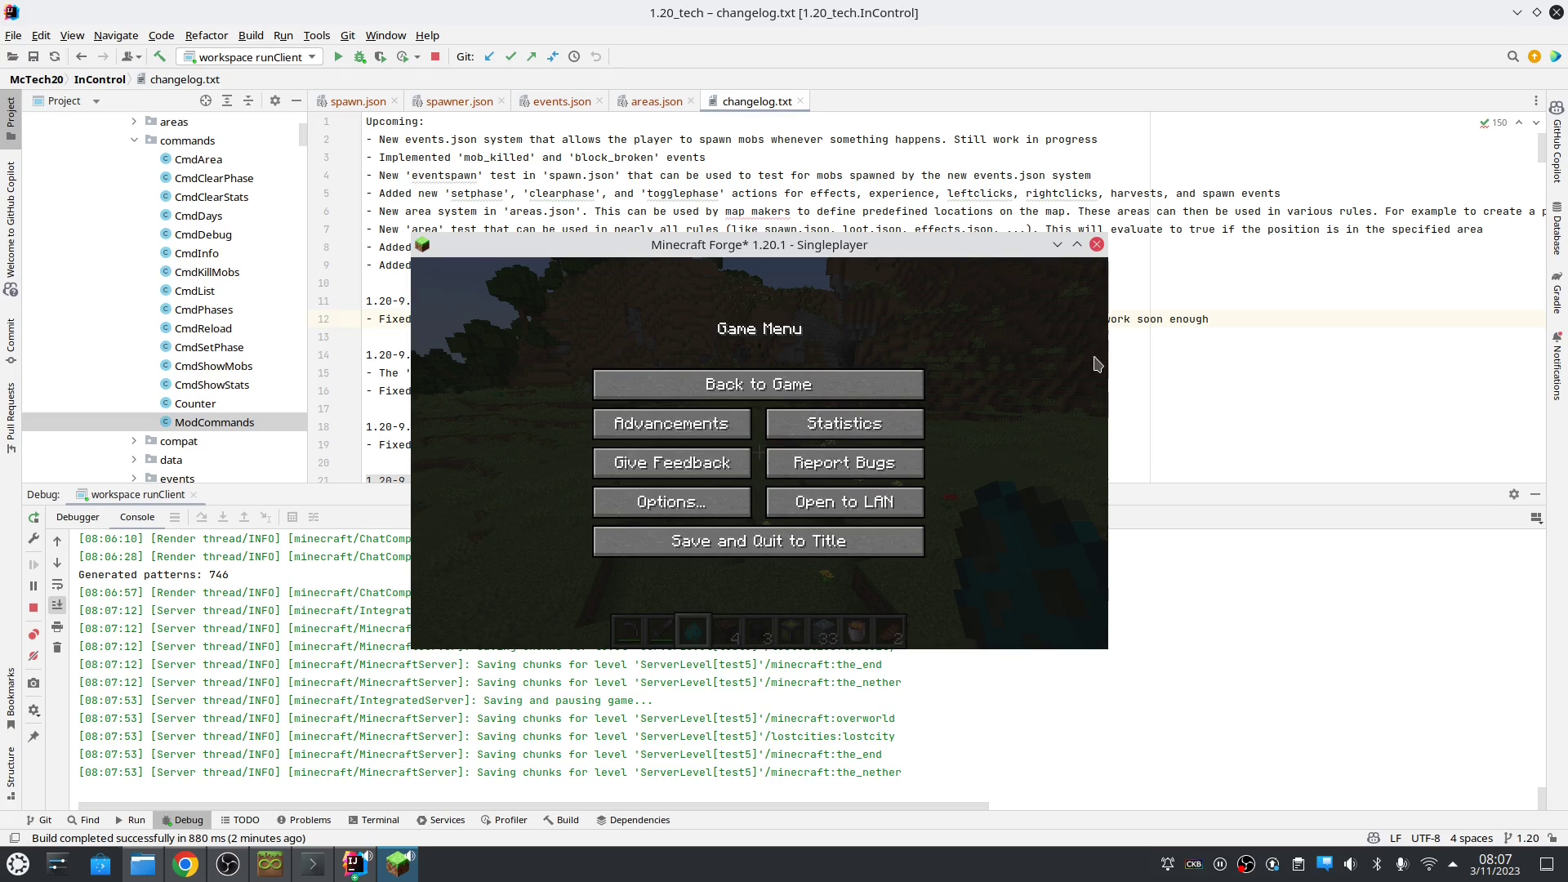
left_click(906, 388)
- Query the active phases in the game with /incontrol phases
key("slash")
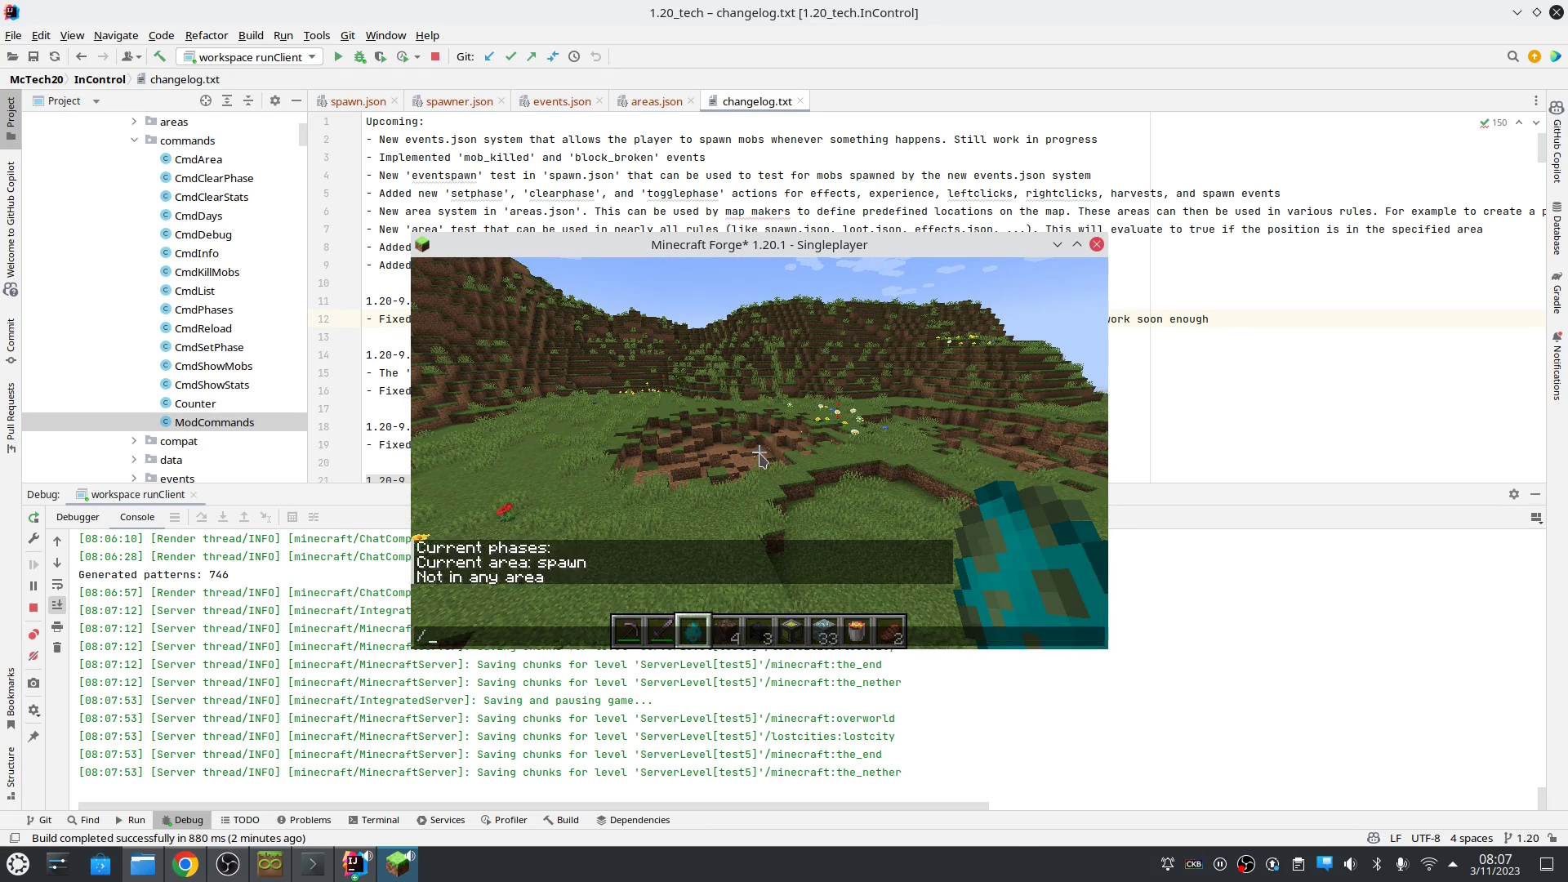
type("incontrol phases")
key("Return")
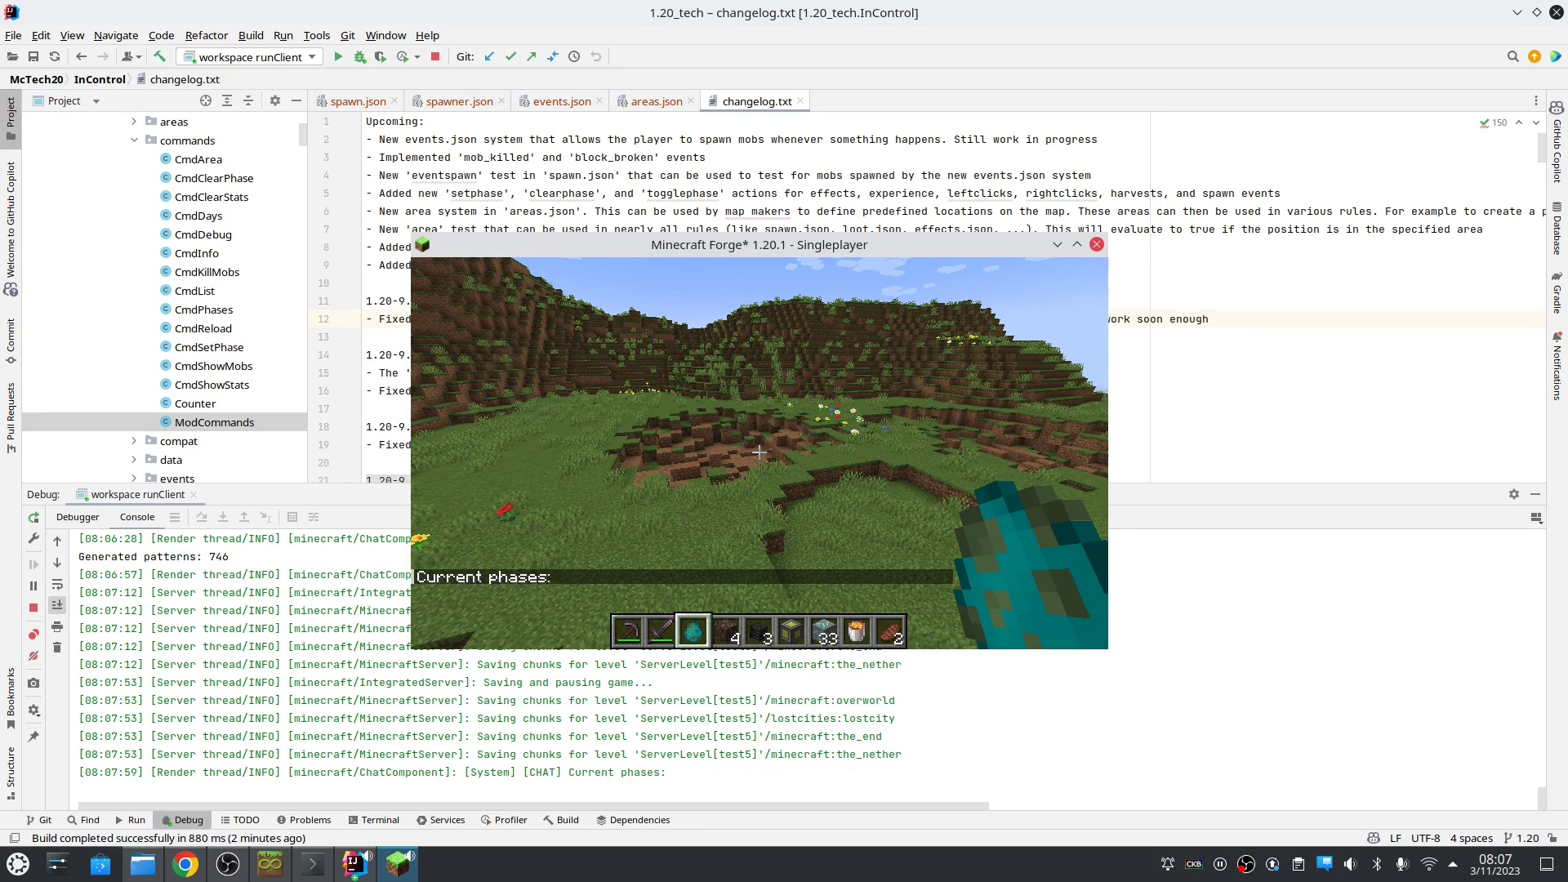
- Pause the game, switch to IntelliJ IDEA, and examine the minecraft:wither rule in spawn.json, including its when, setphase and result entries
key("Escape")
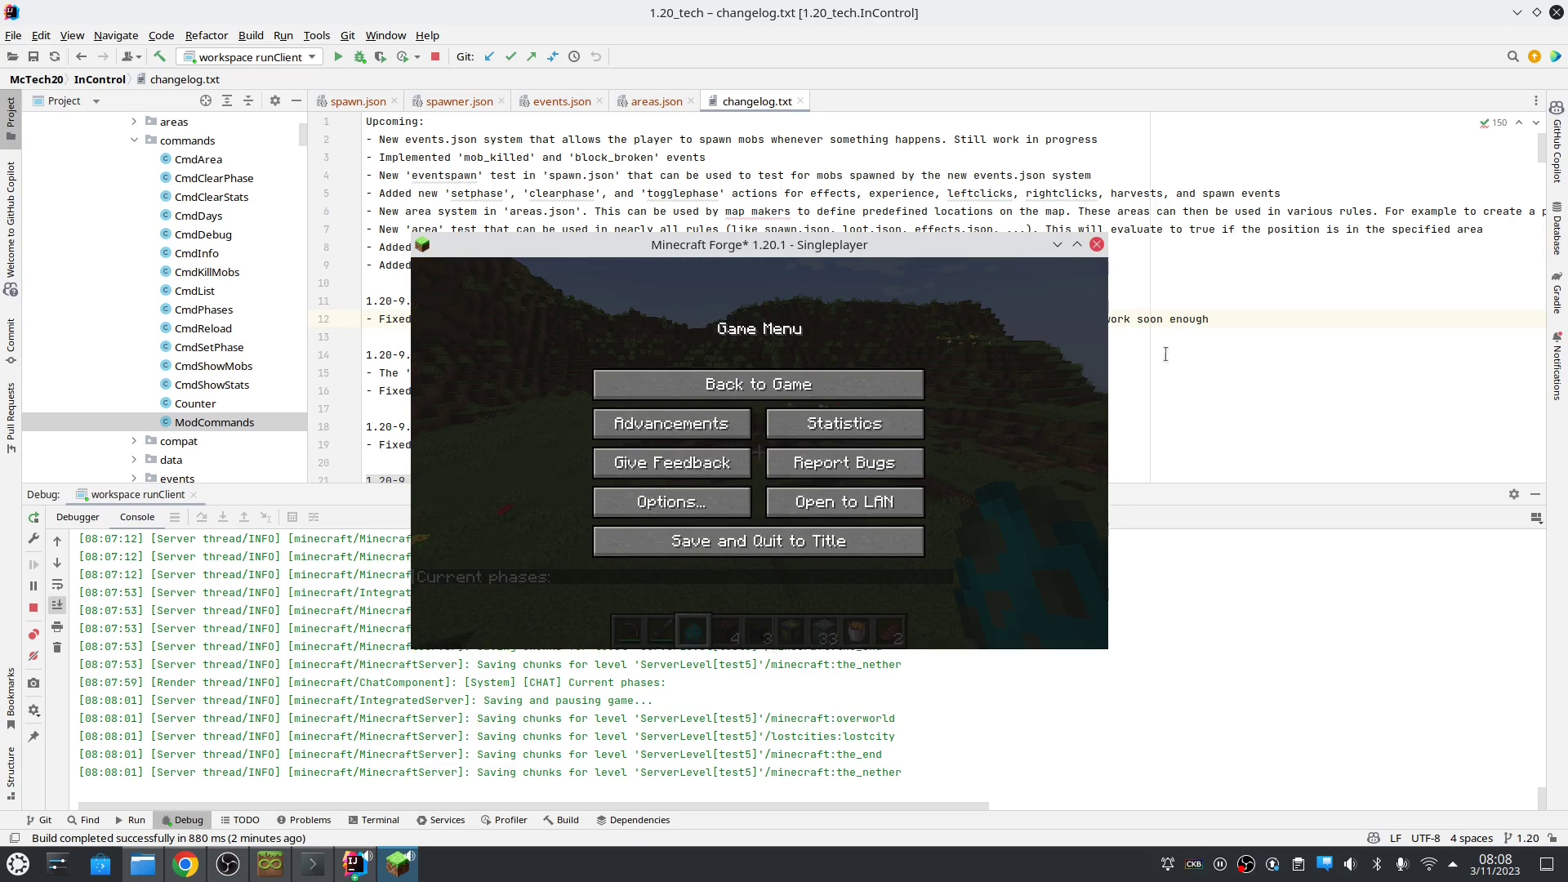
key("alt+Tab")
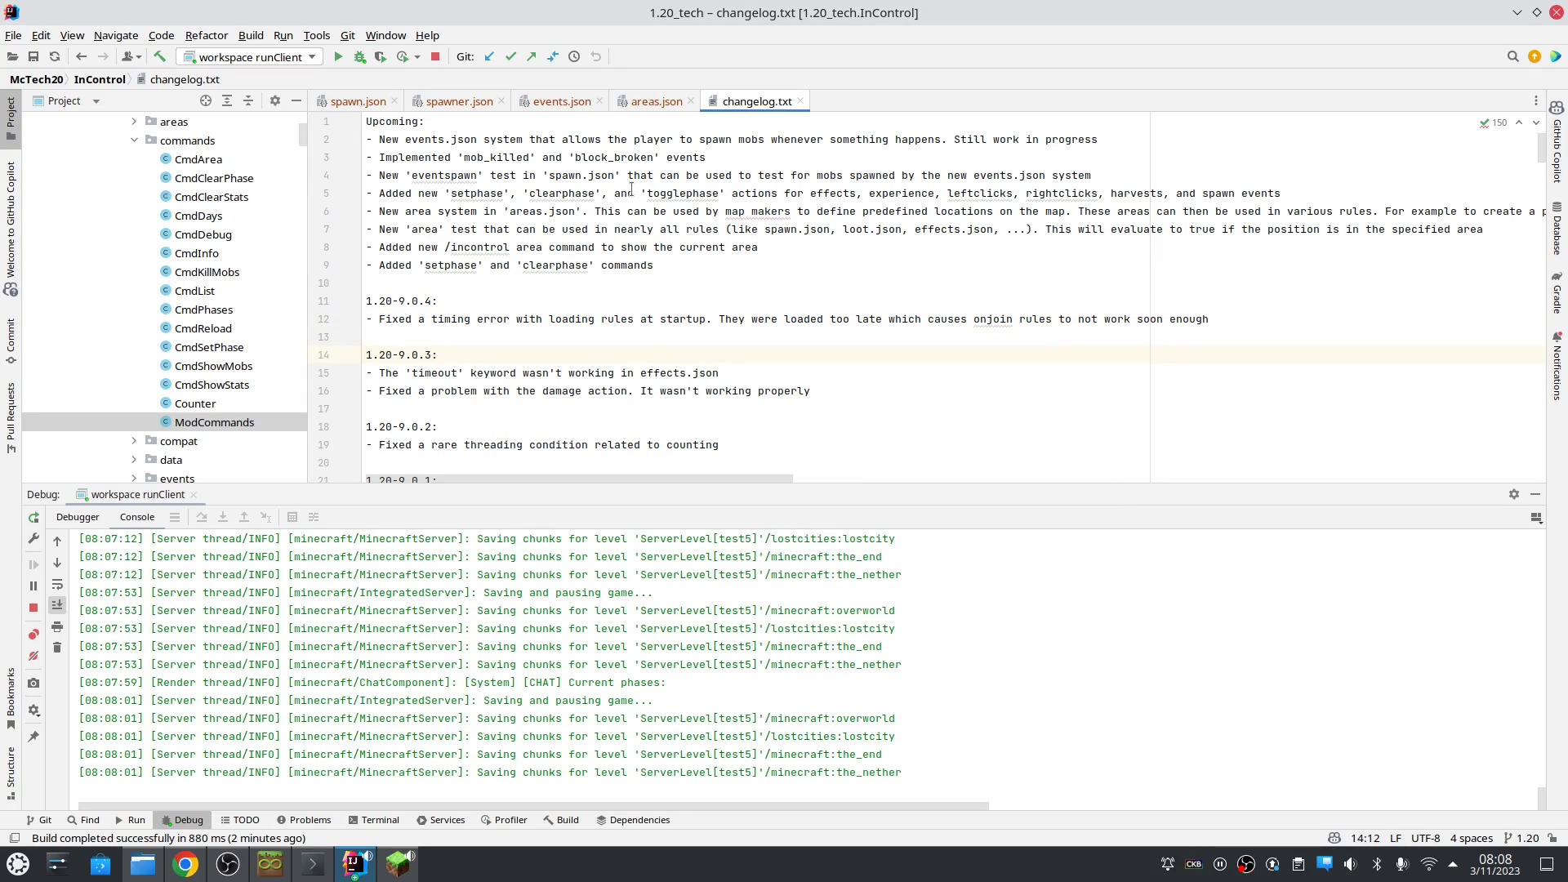
left_click(367, 101)
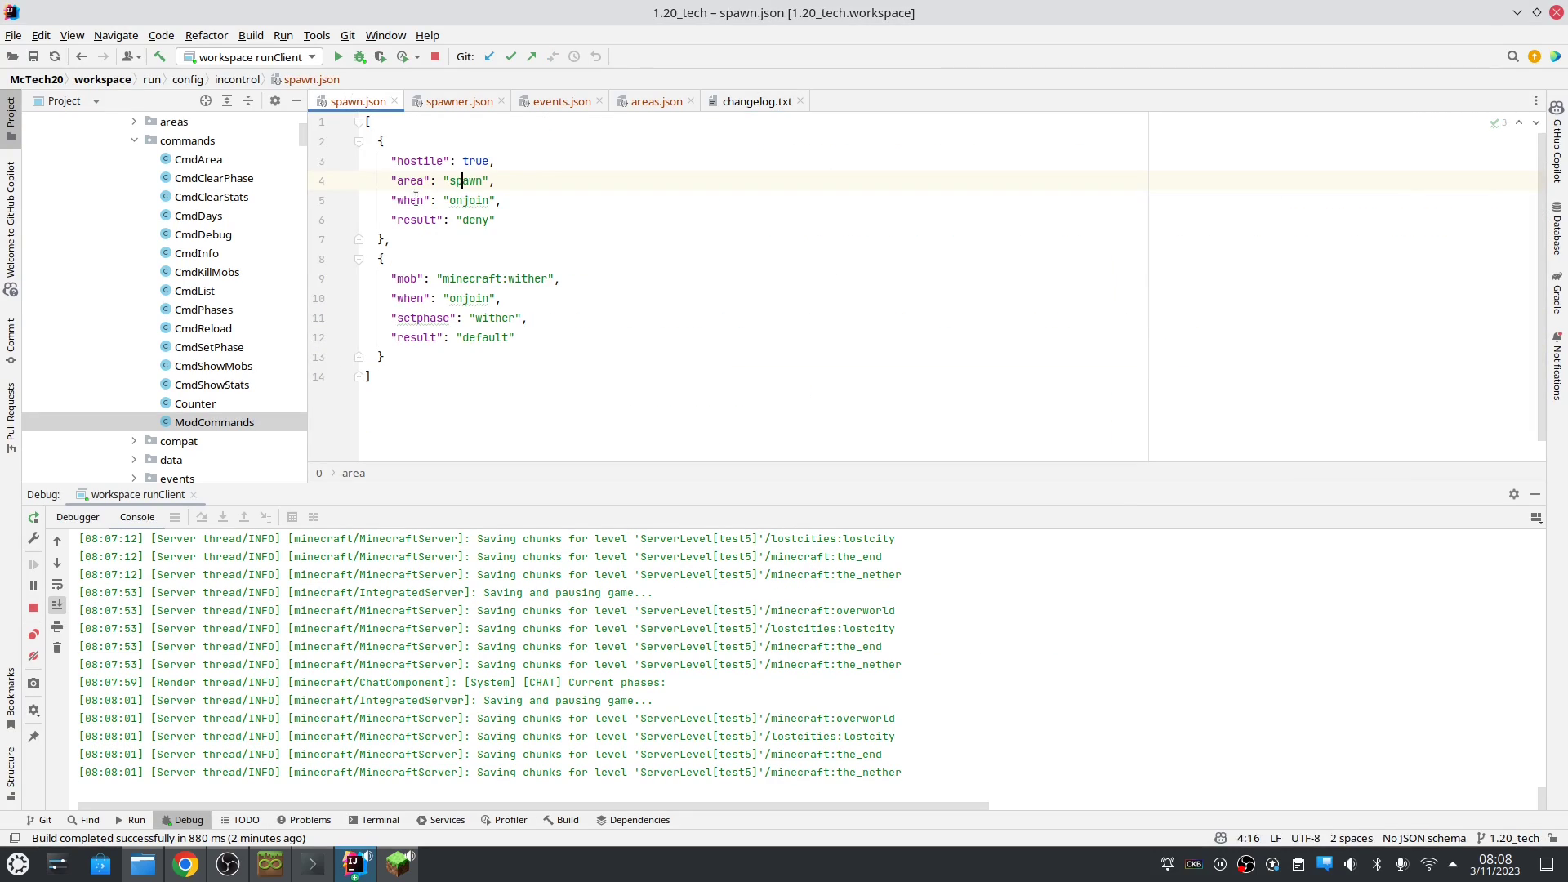
triple_click(445, 262)
left_click_drag(445, 262, 430, 352)
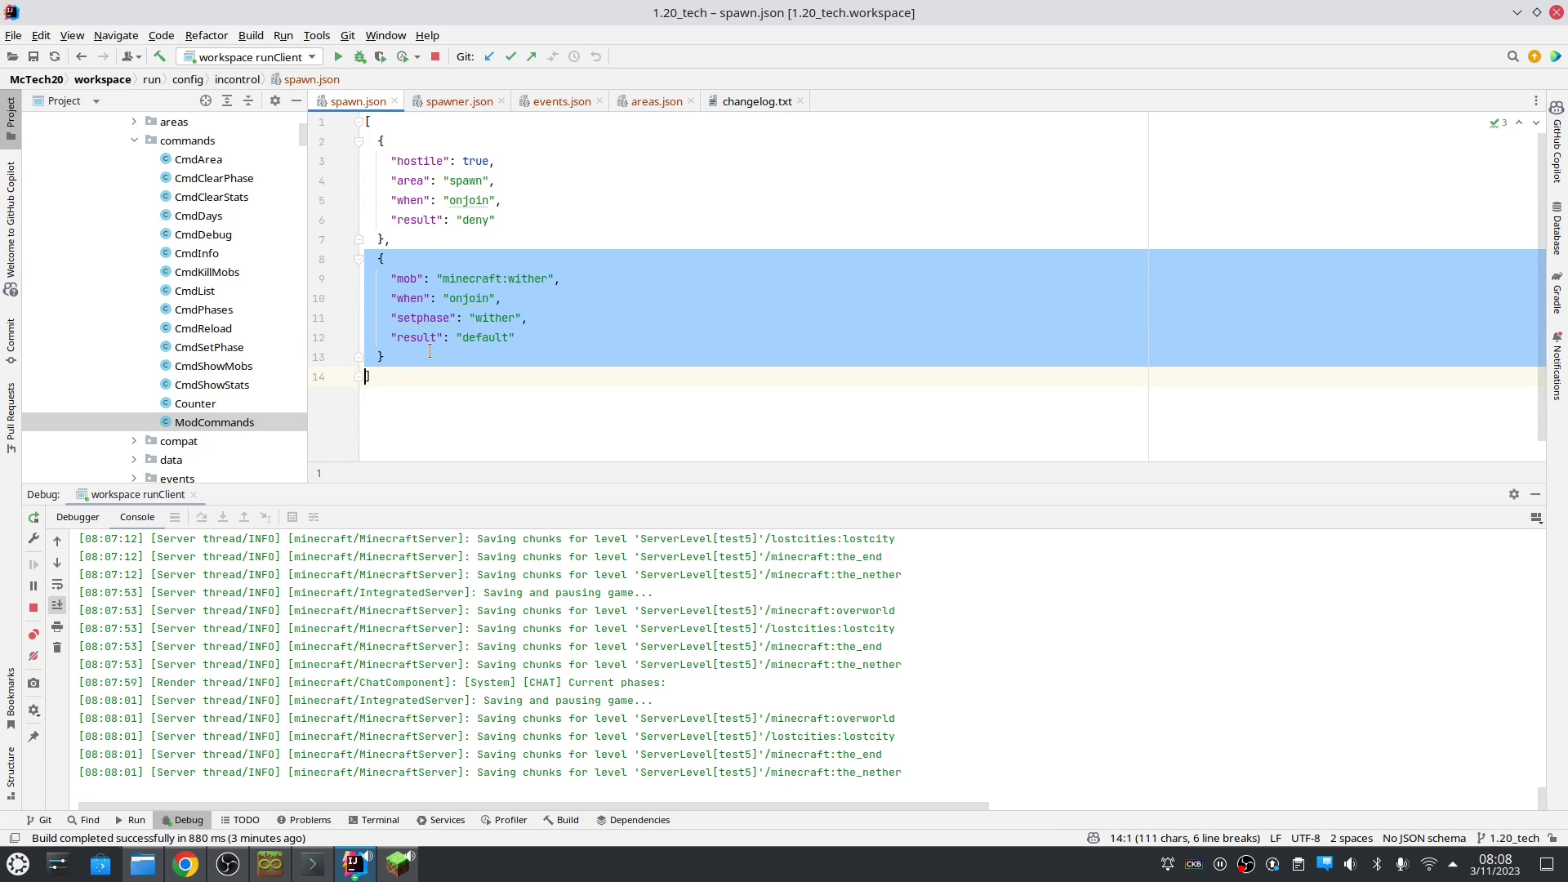
left_click(508, 279)
double_click(470, 299)
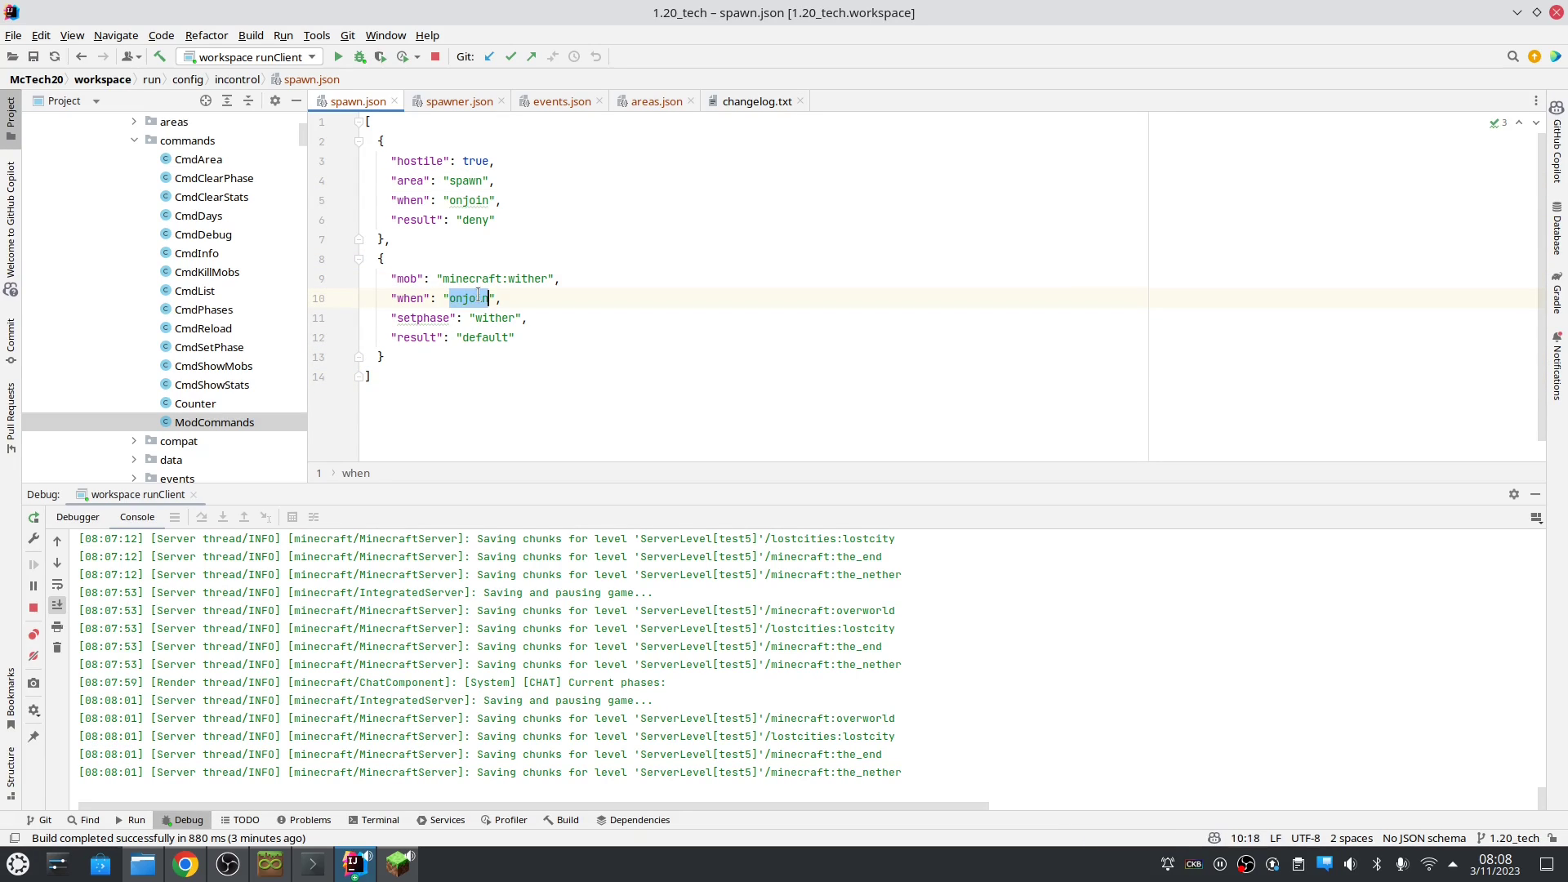
double_click(494, 318)
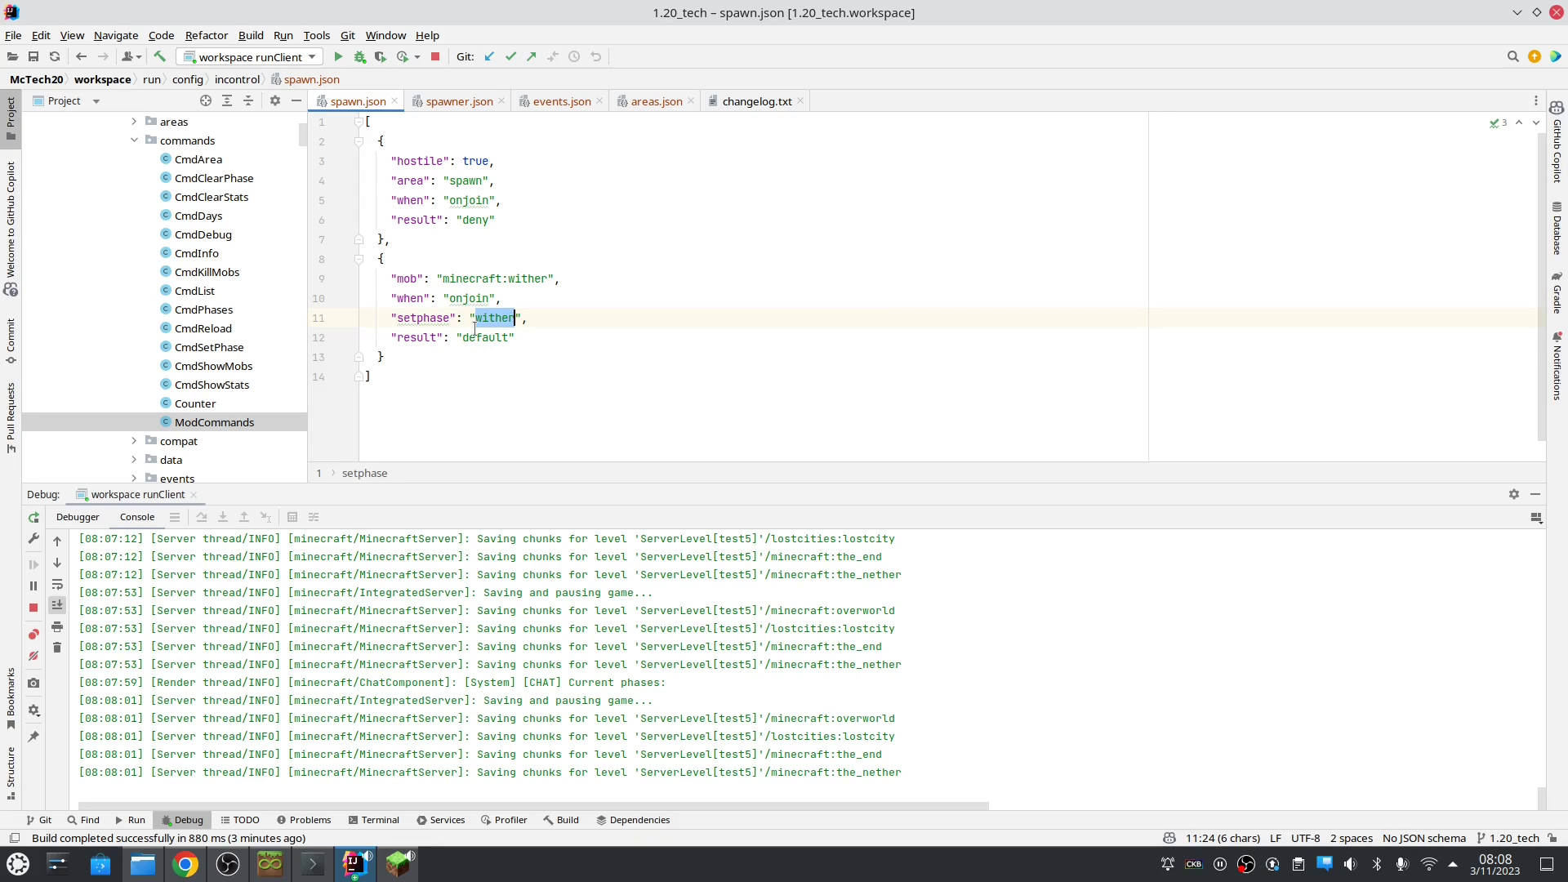
double_click(484, 337)
left_click(518, 326)
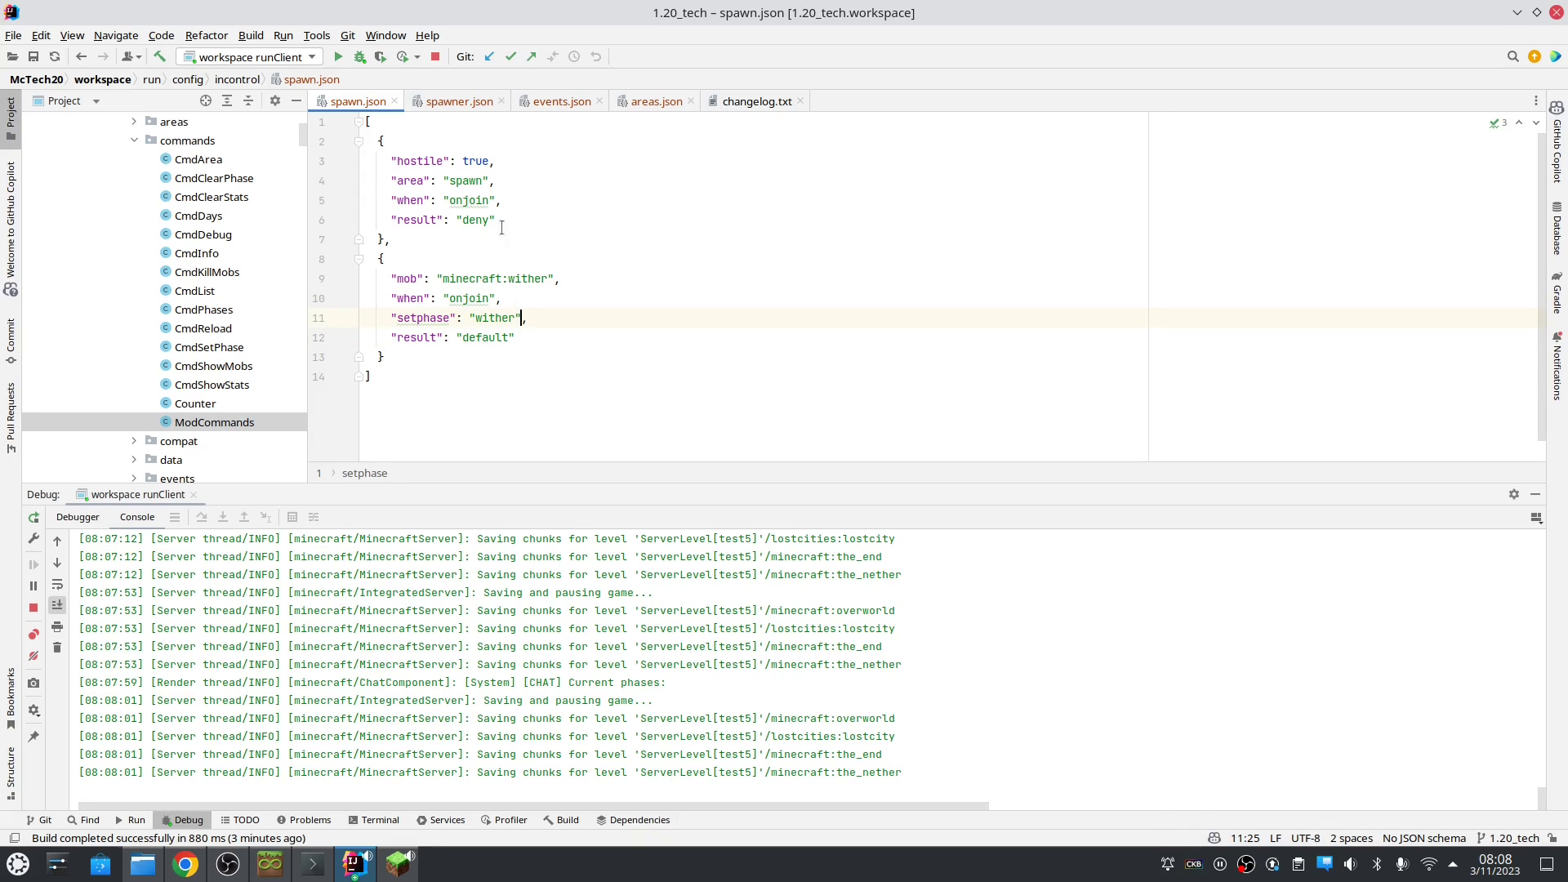
- Open spawner.json, hide the debug console, and examine the minecraft:wither_skeleton rule, including its phase and conditions entries
left_click(472, 105)
scroll(609, 207, "up", 1)
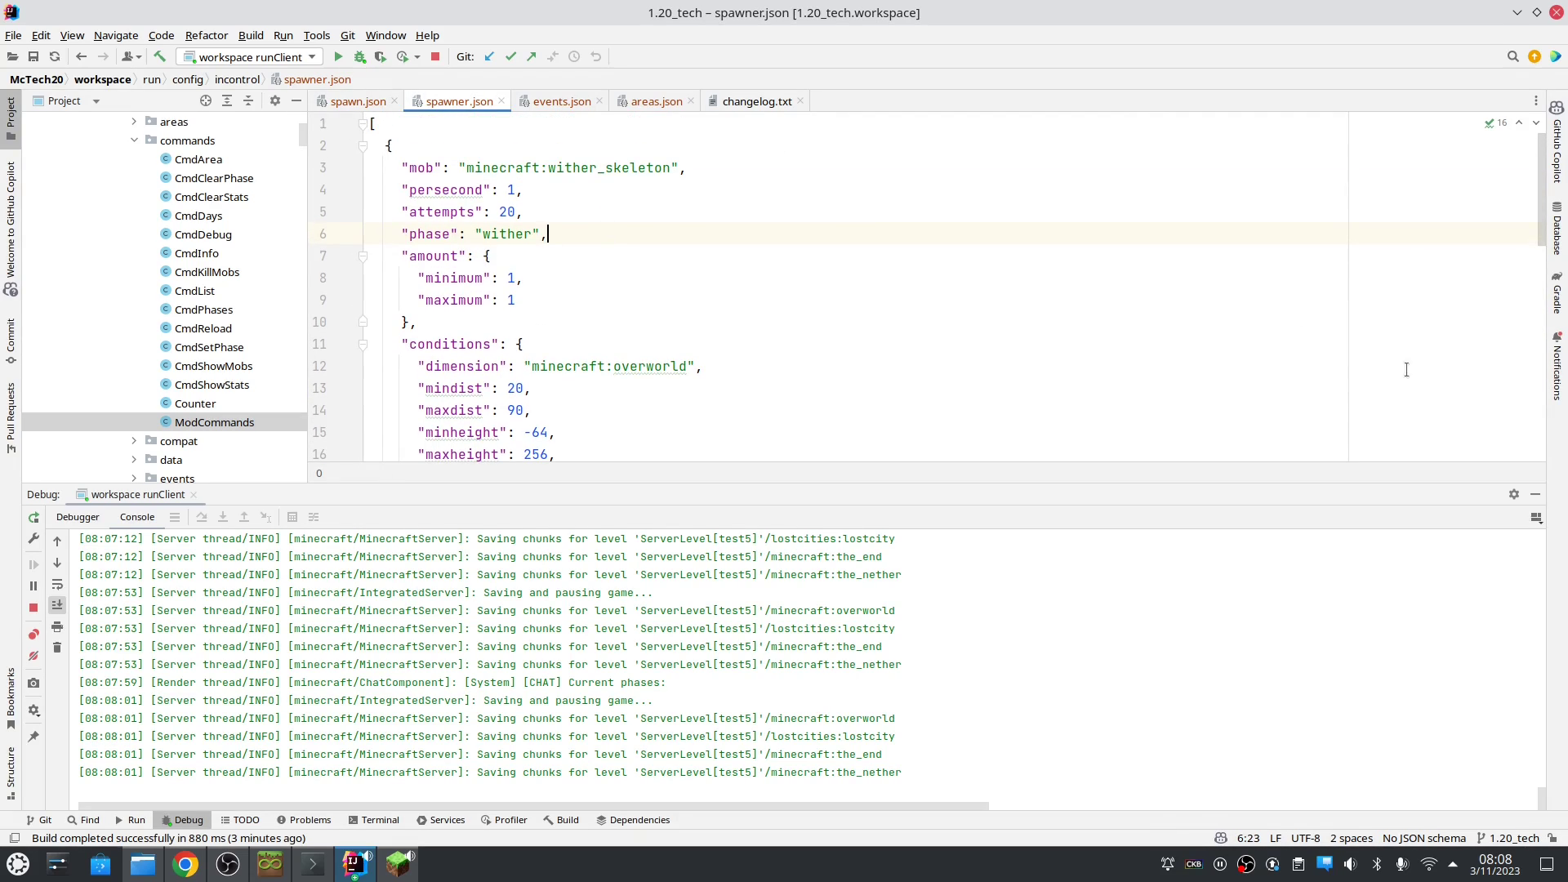
left_click(1535, 492)
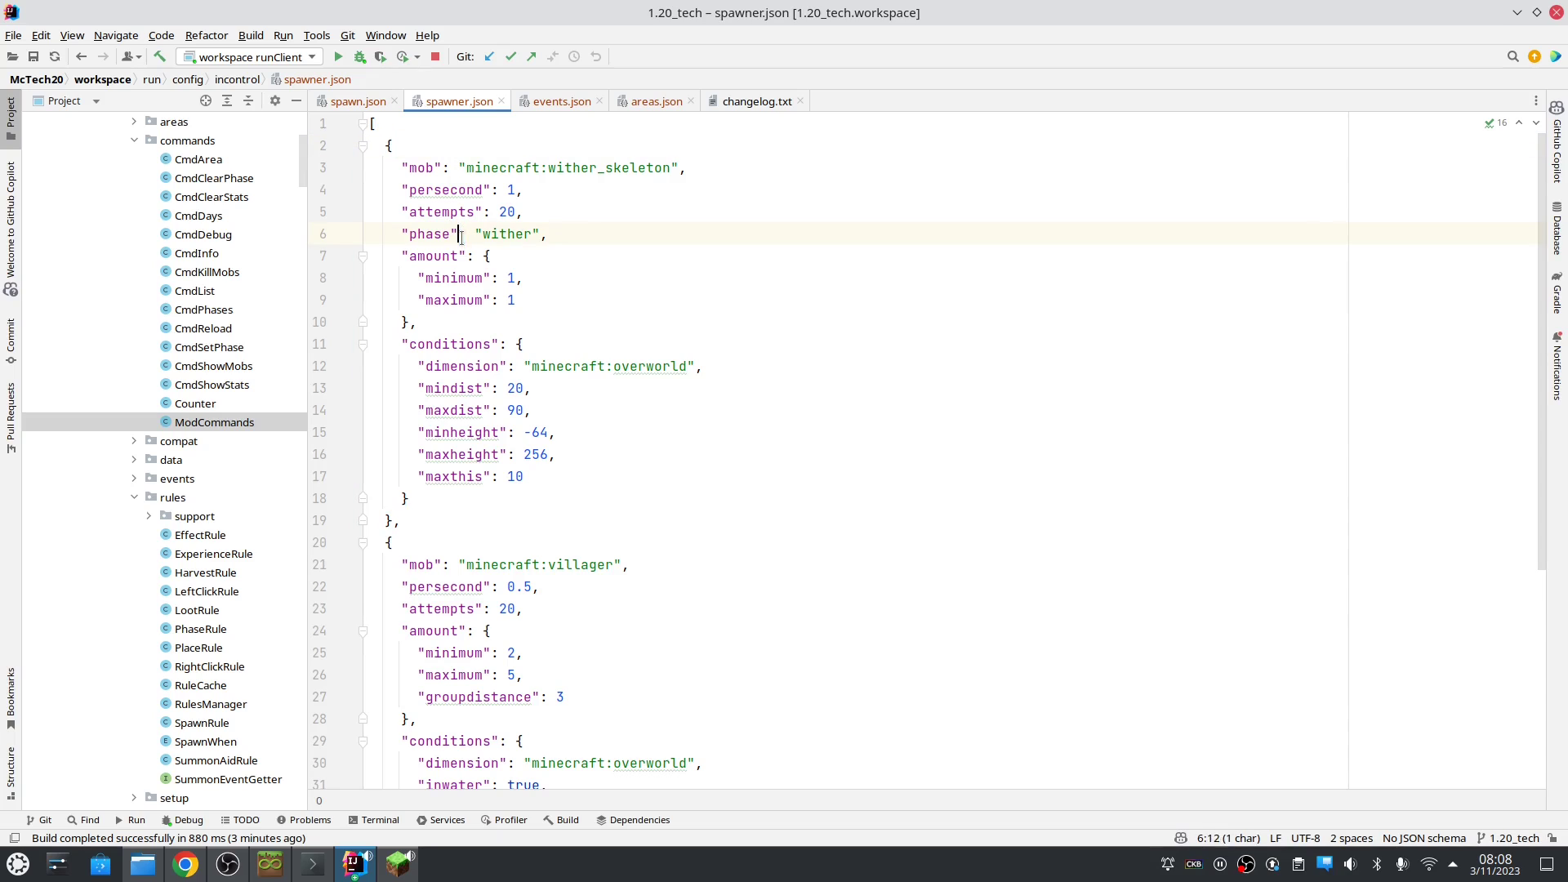
left_click_drag(331, 146, 522, 511)
- Switch to Minecraft, resume the game, and build a T-shaped soul sand structure on the grass for a wither
key("alt+Tab")
left_click(713, 374)
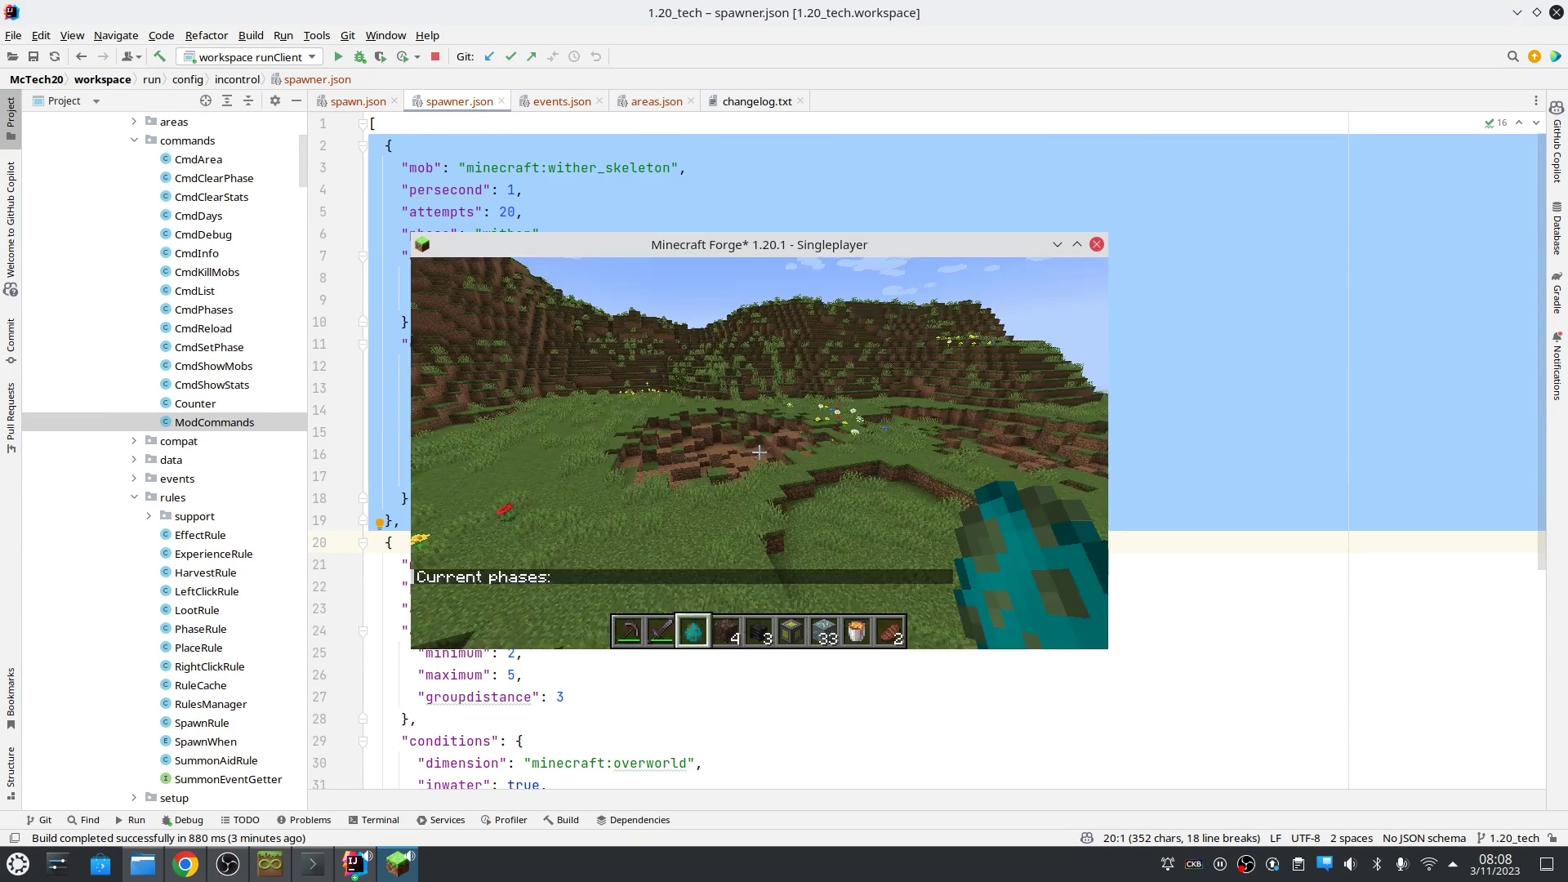
key("w")
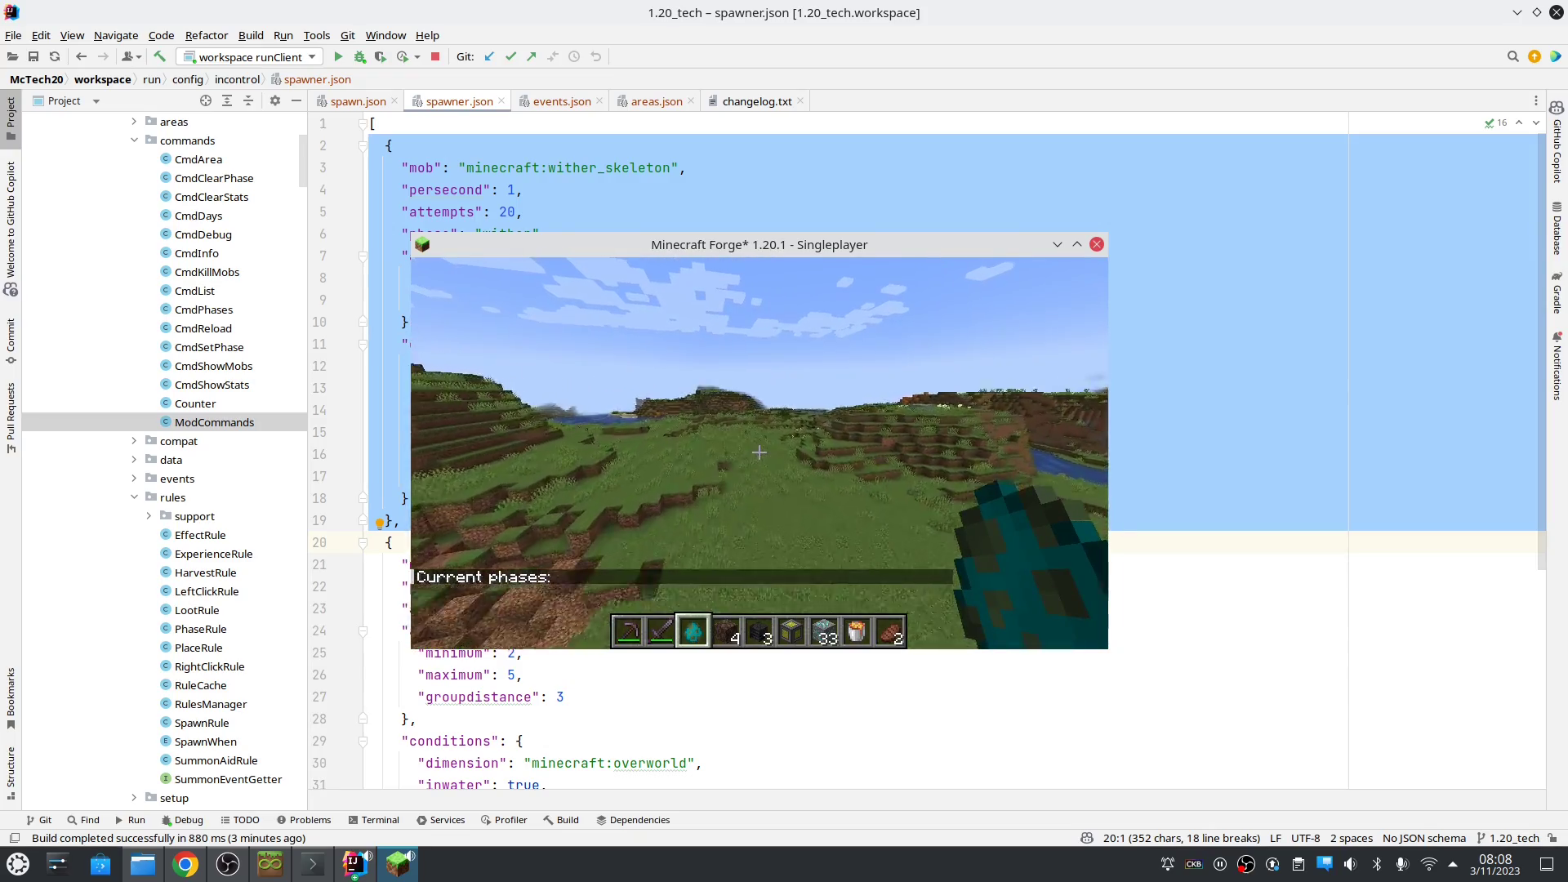
scroll(759, 452, "down", 1)
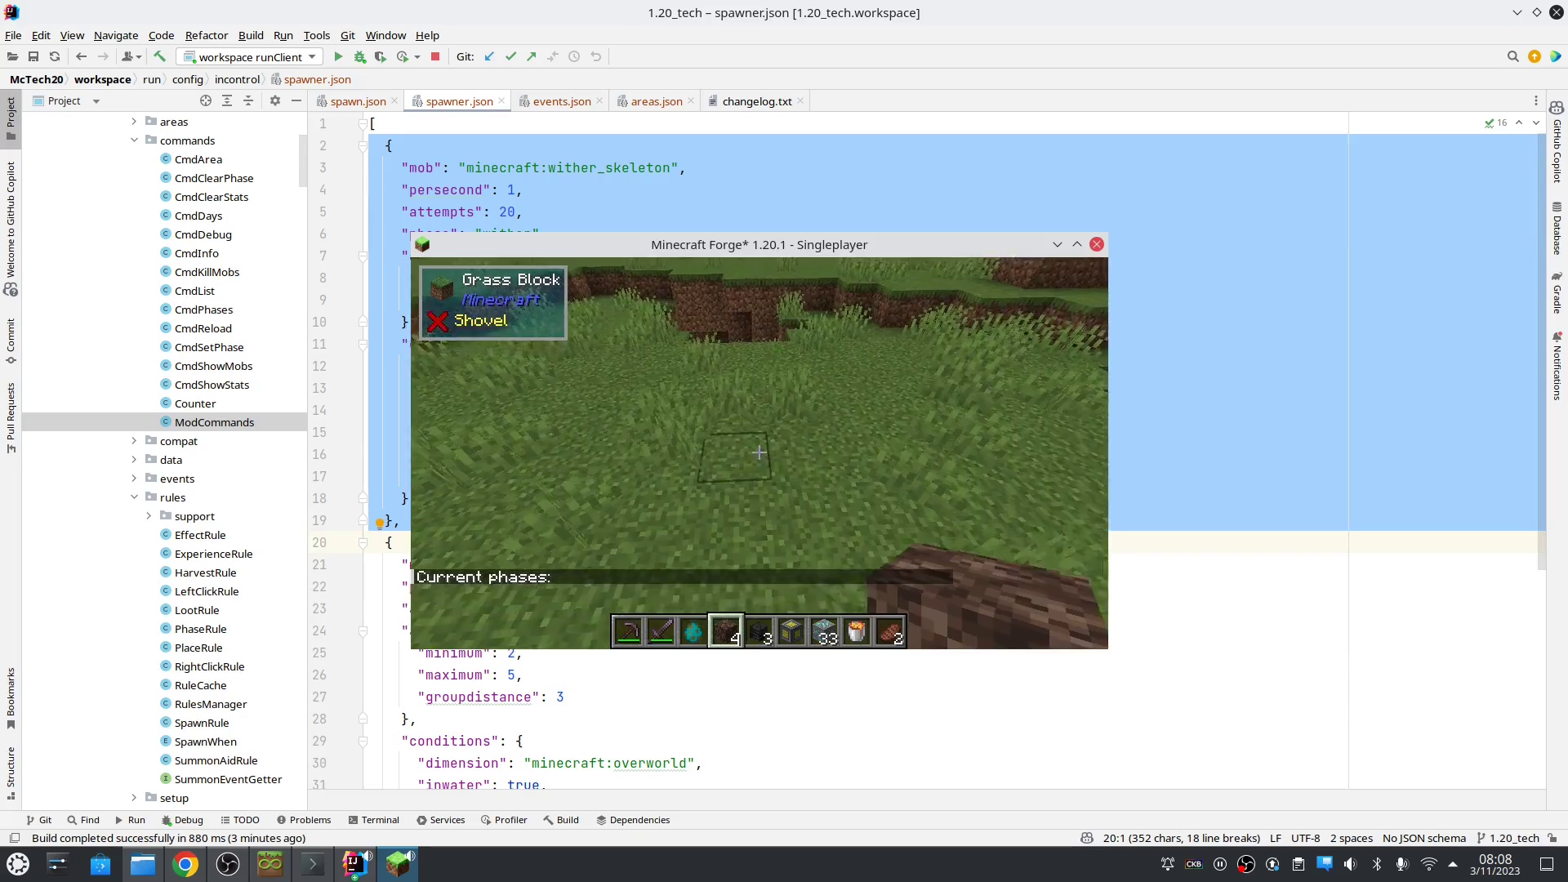
right_click(759, 451)
right_click(759, 452)
key("a")
right_click(759, 452)
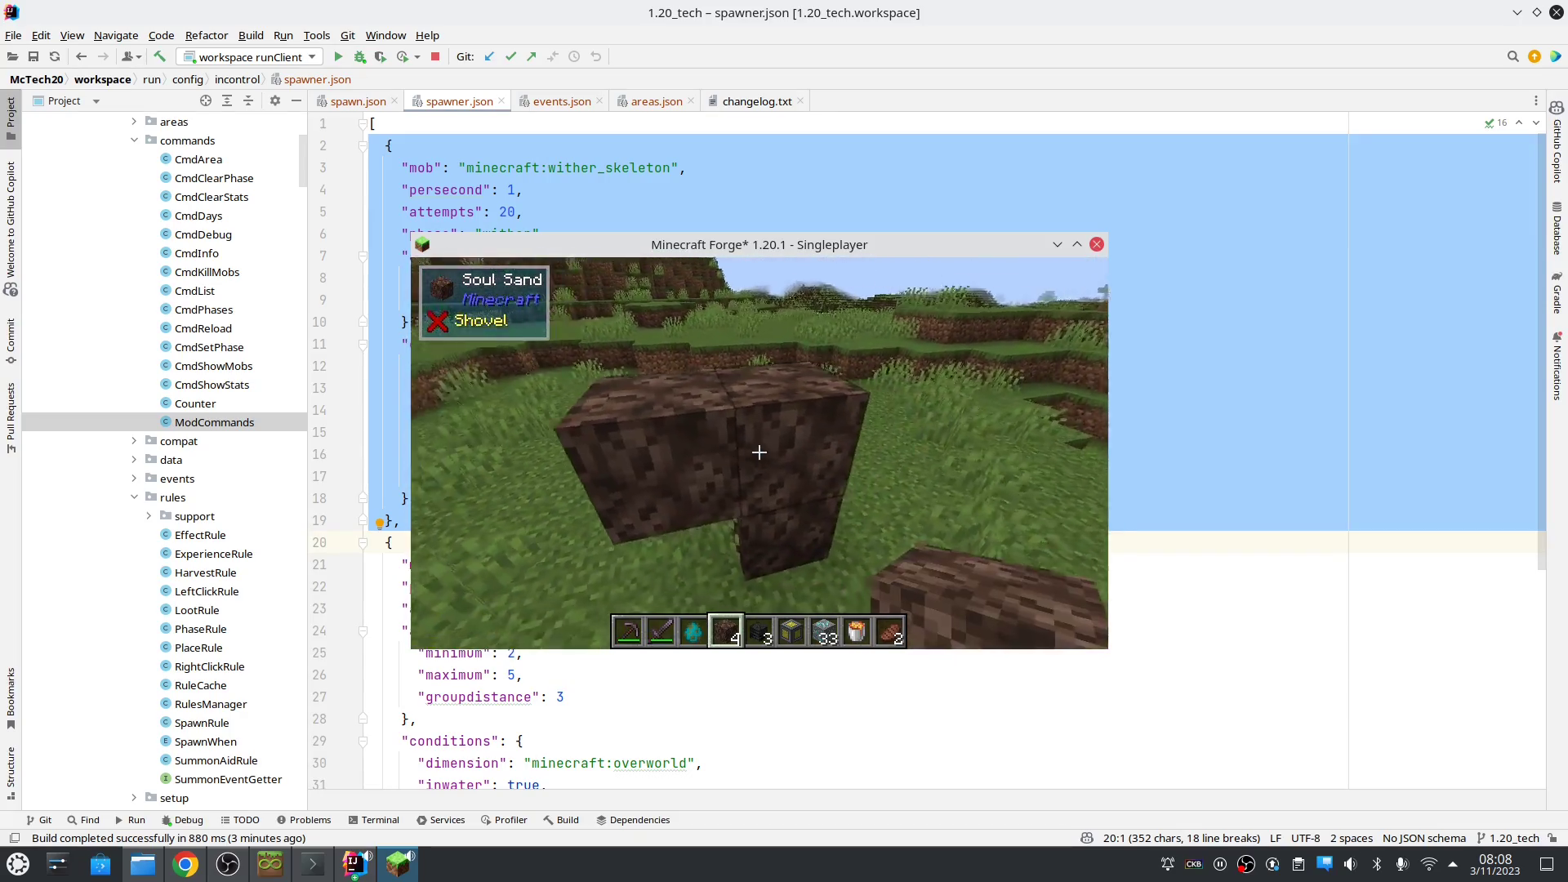
key("d")
right_click(759, 452)
- Place three wither skeleton skulls on the soul sand structure to try to summon a wither
scroll(759, 452, "down", 1)
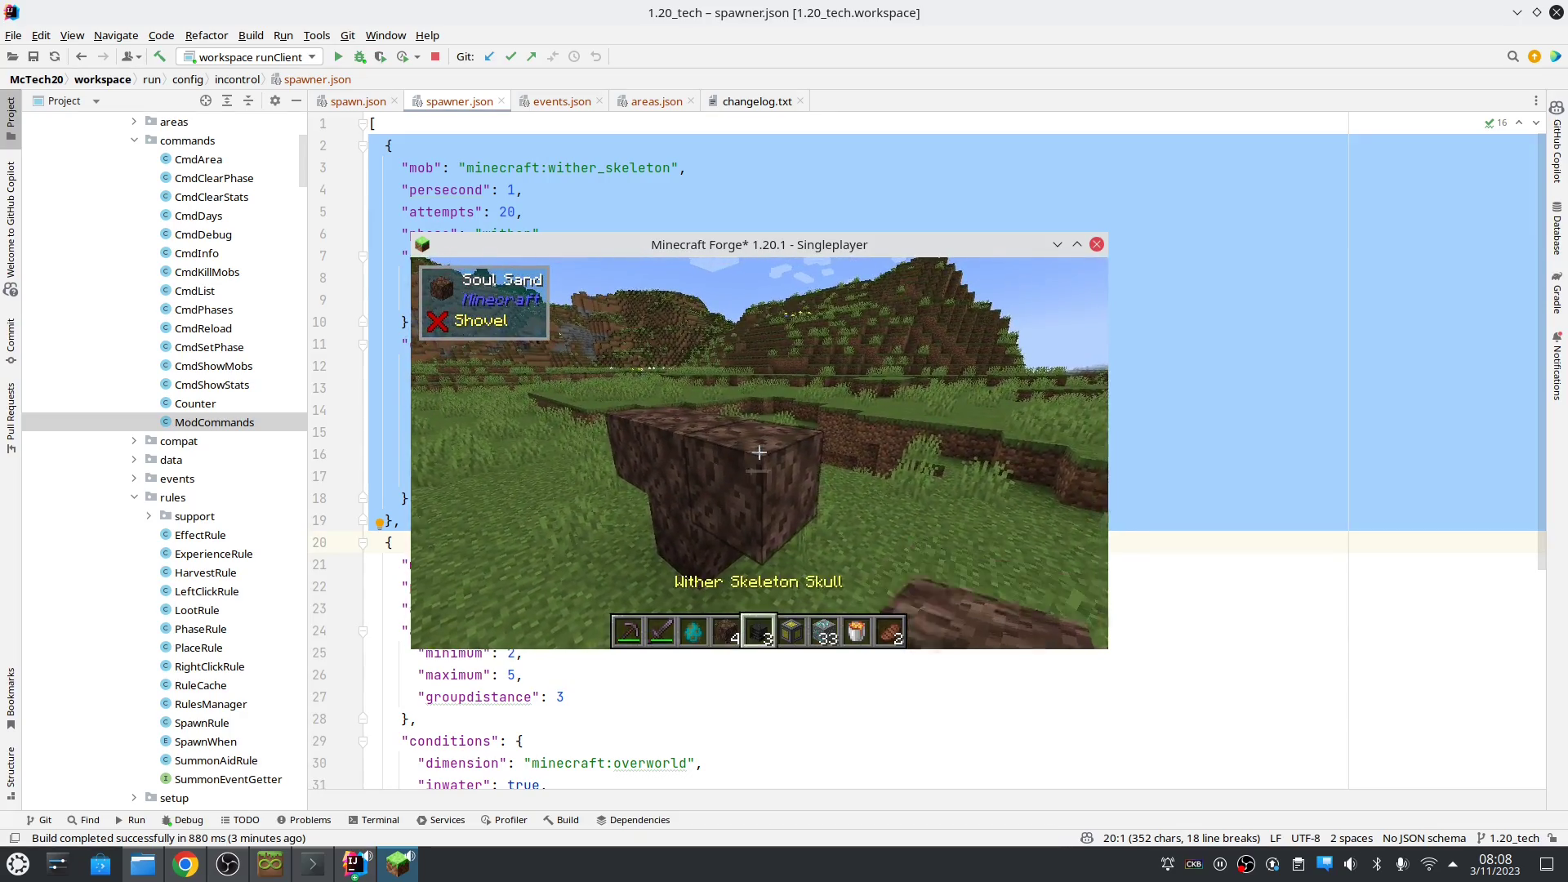
right_click(759, 452)
right_click(759, 452)
right_click(759, 452)
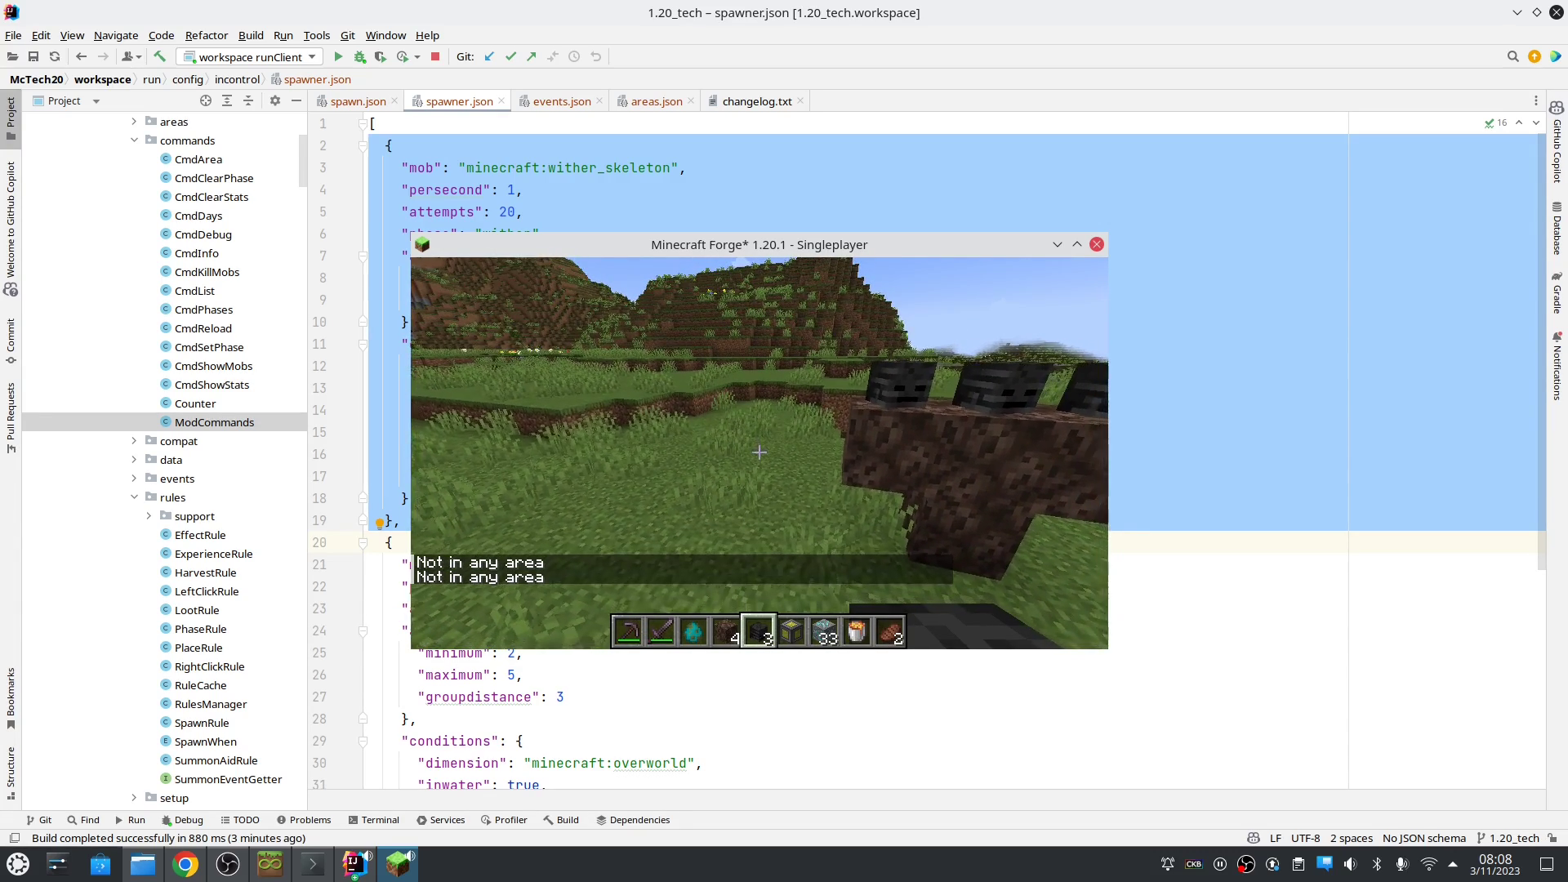
- Check the difficulty setting in the game options and return to the game
key("Escape")
left_click(701, 500)
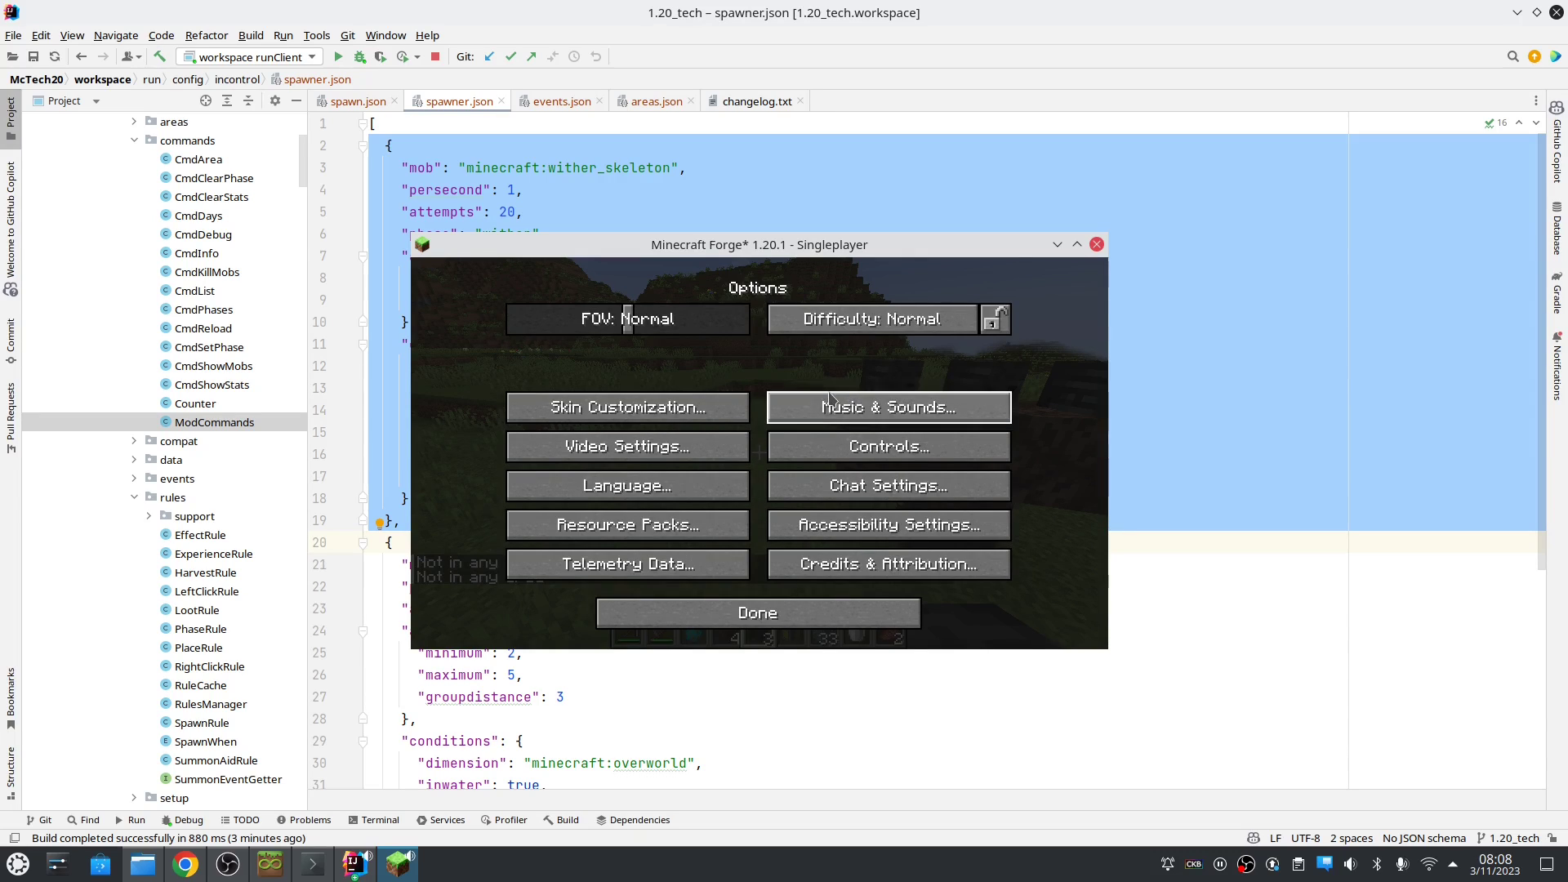
key("Escape")
key("Escape")
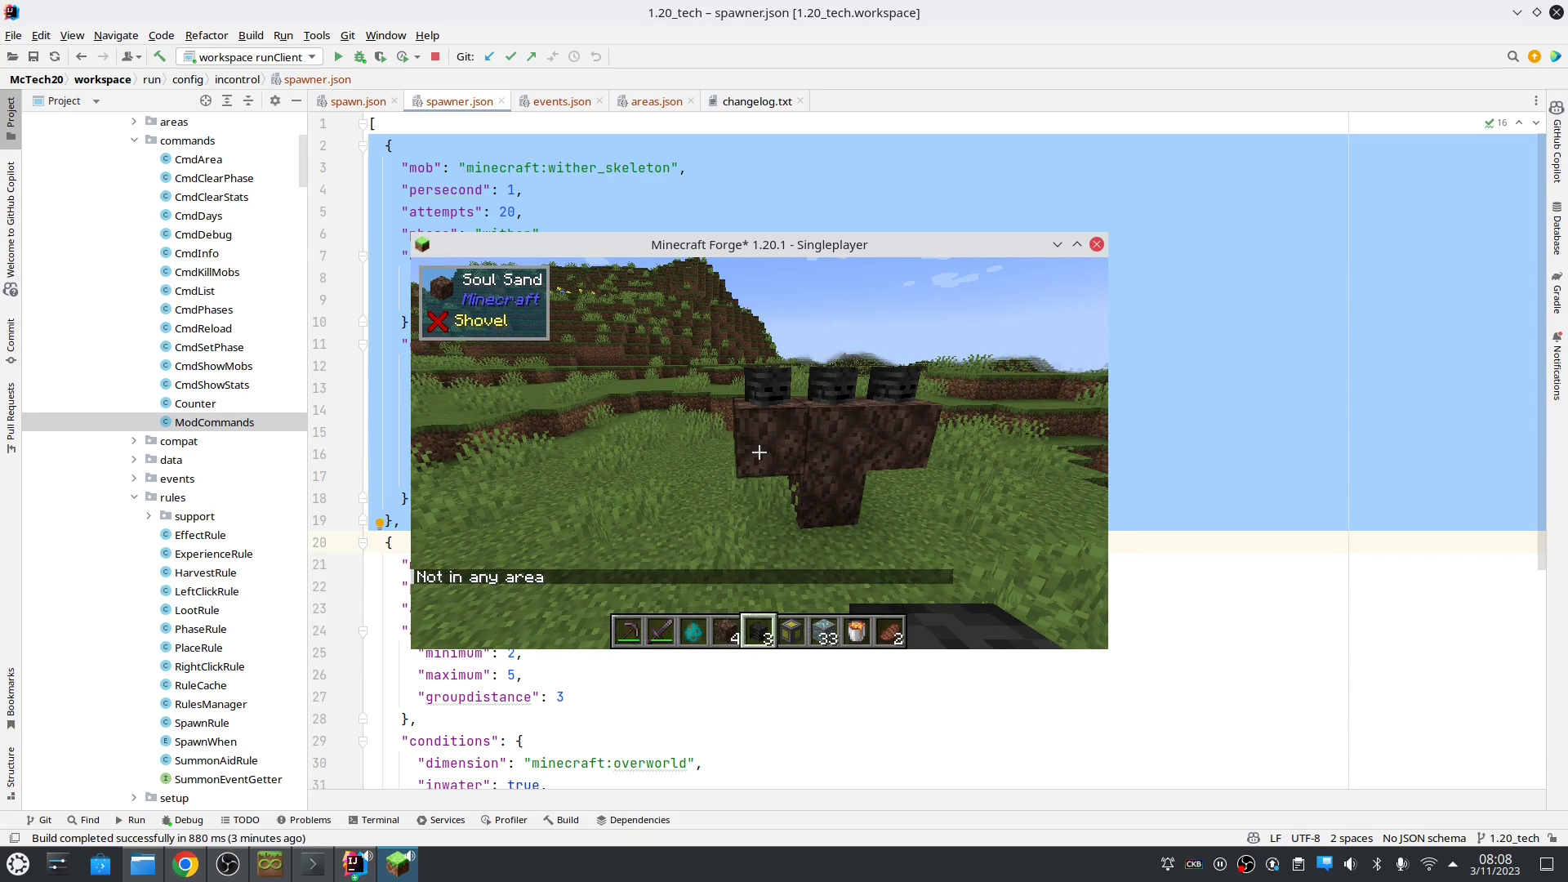
- Break down the soul sand and skull structure block by block
key("w")
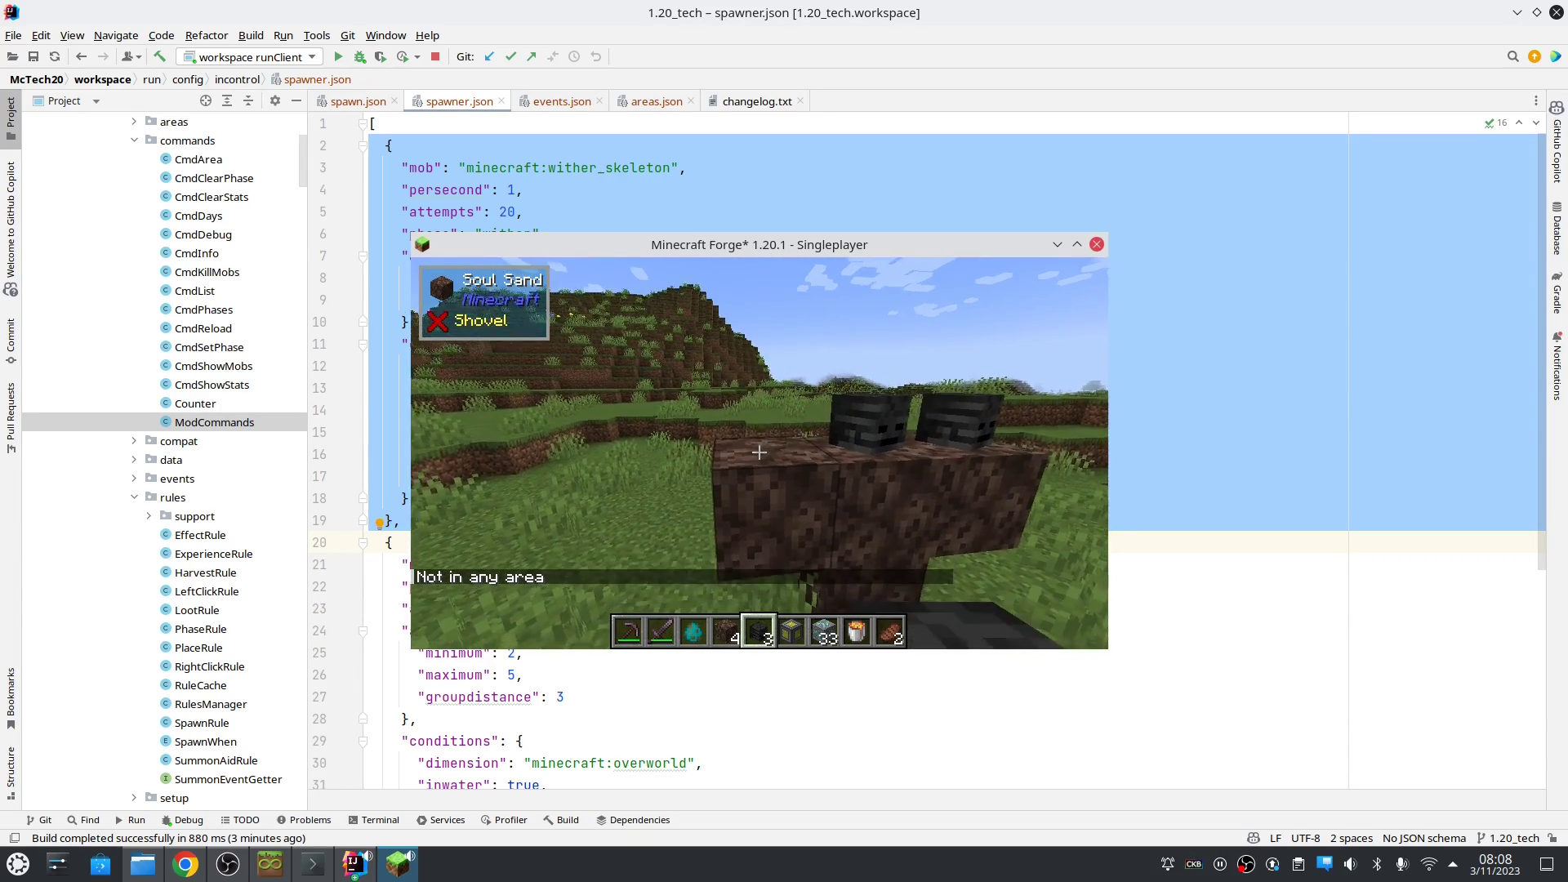
key("w")
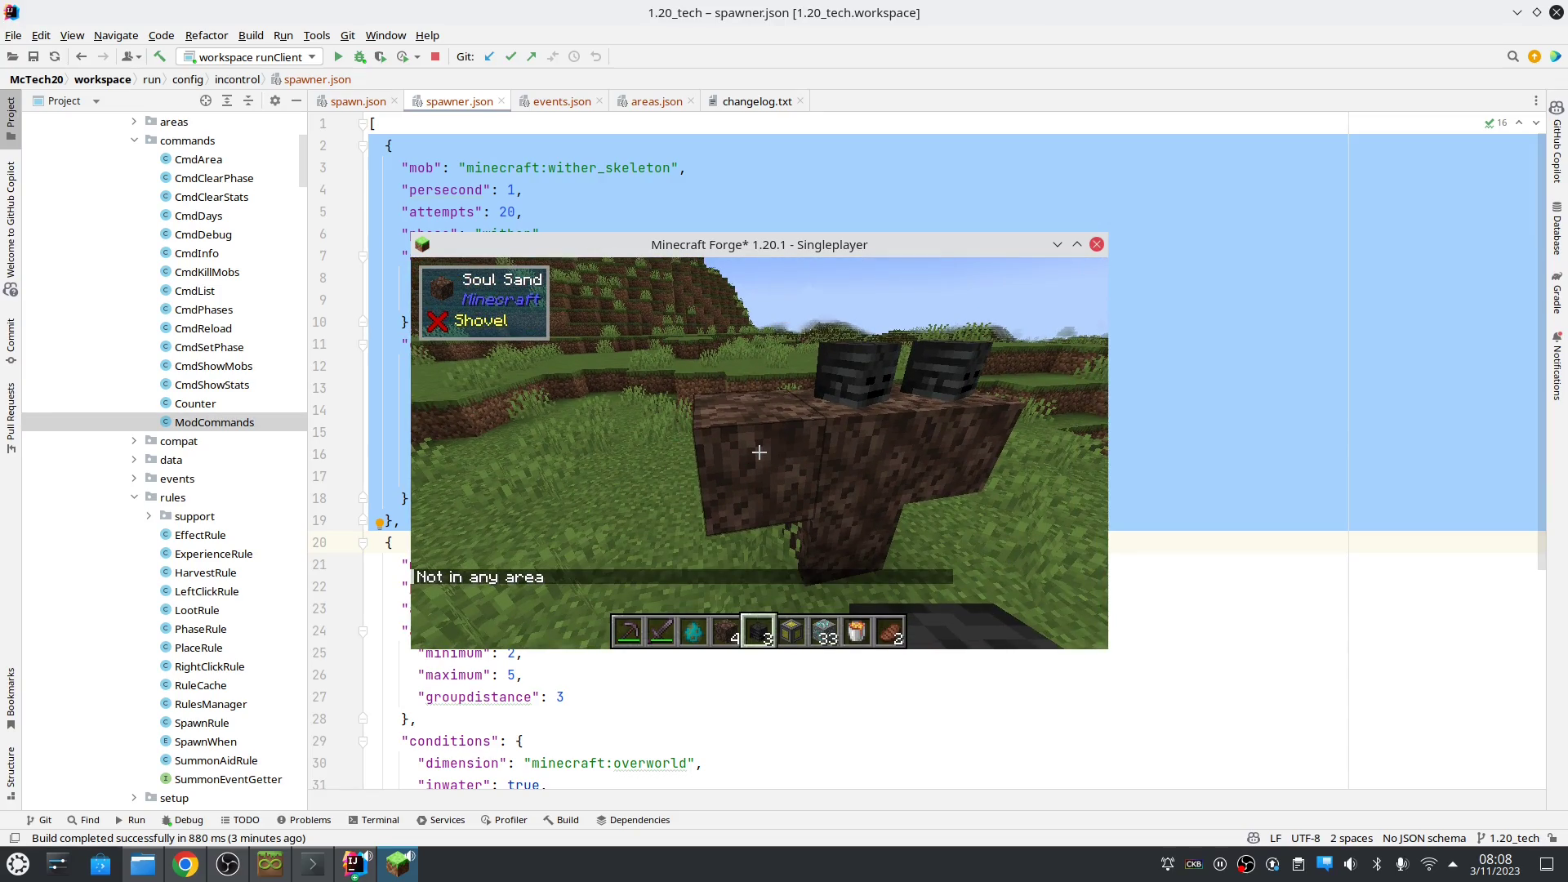
left_click(759, 453)
left_click(759, 453)
left_click(759, 453)
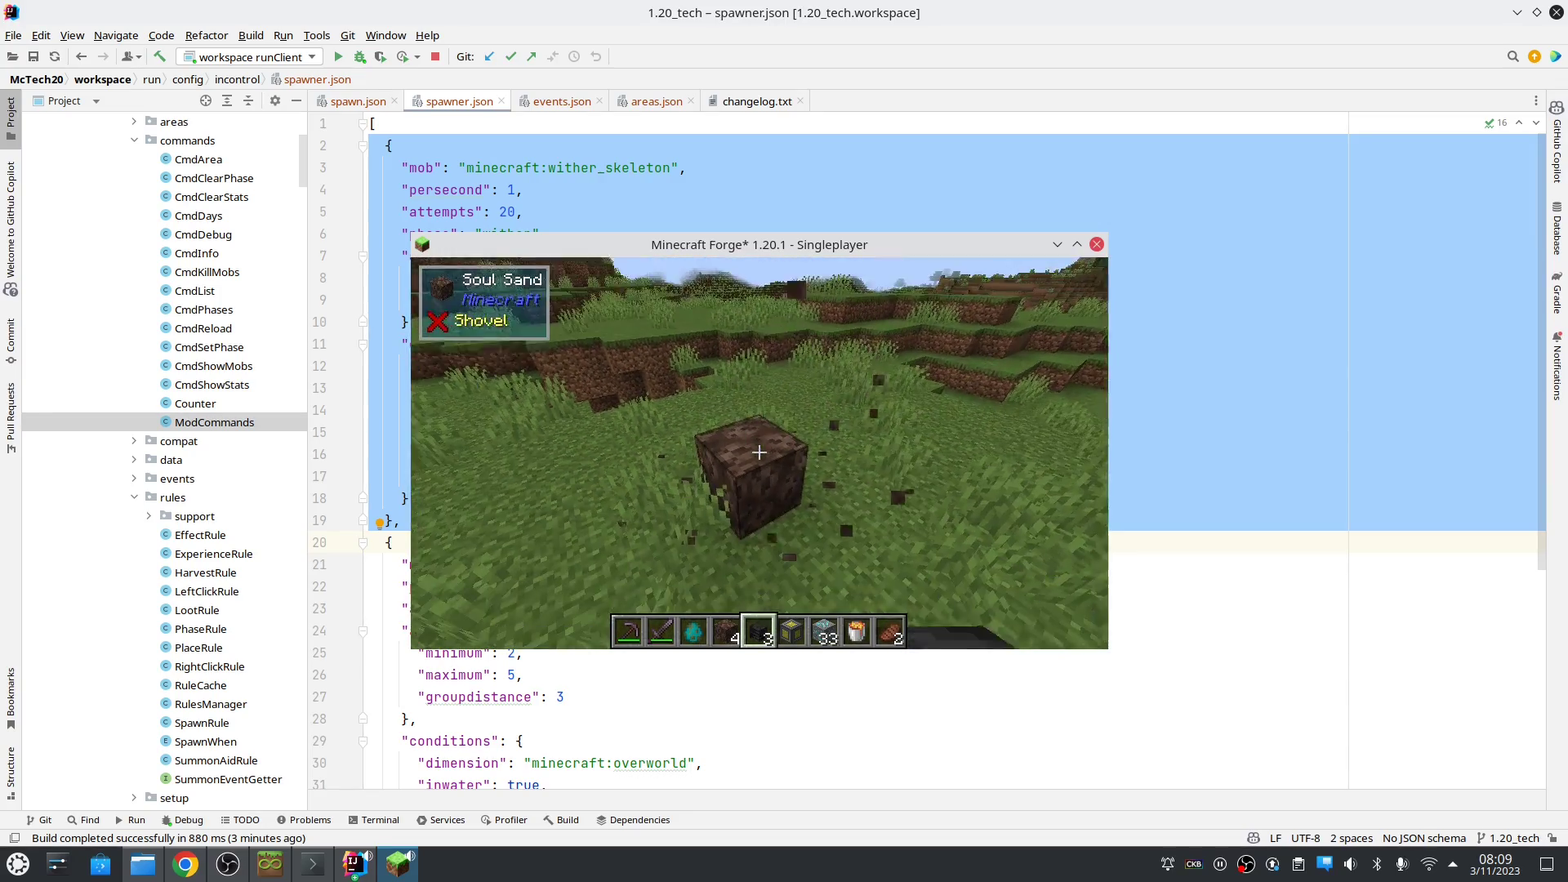
left_click(759, 453)
- Fly to open grassland farther away and query that location with /incontrol area
key("w")
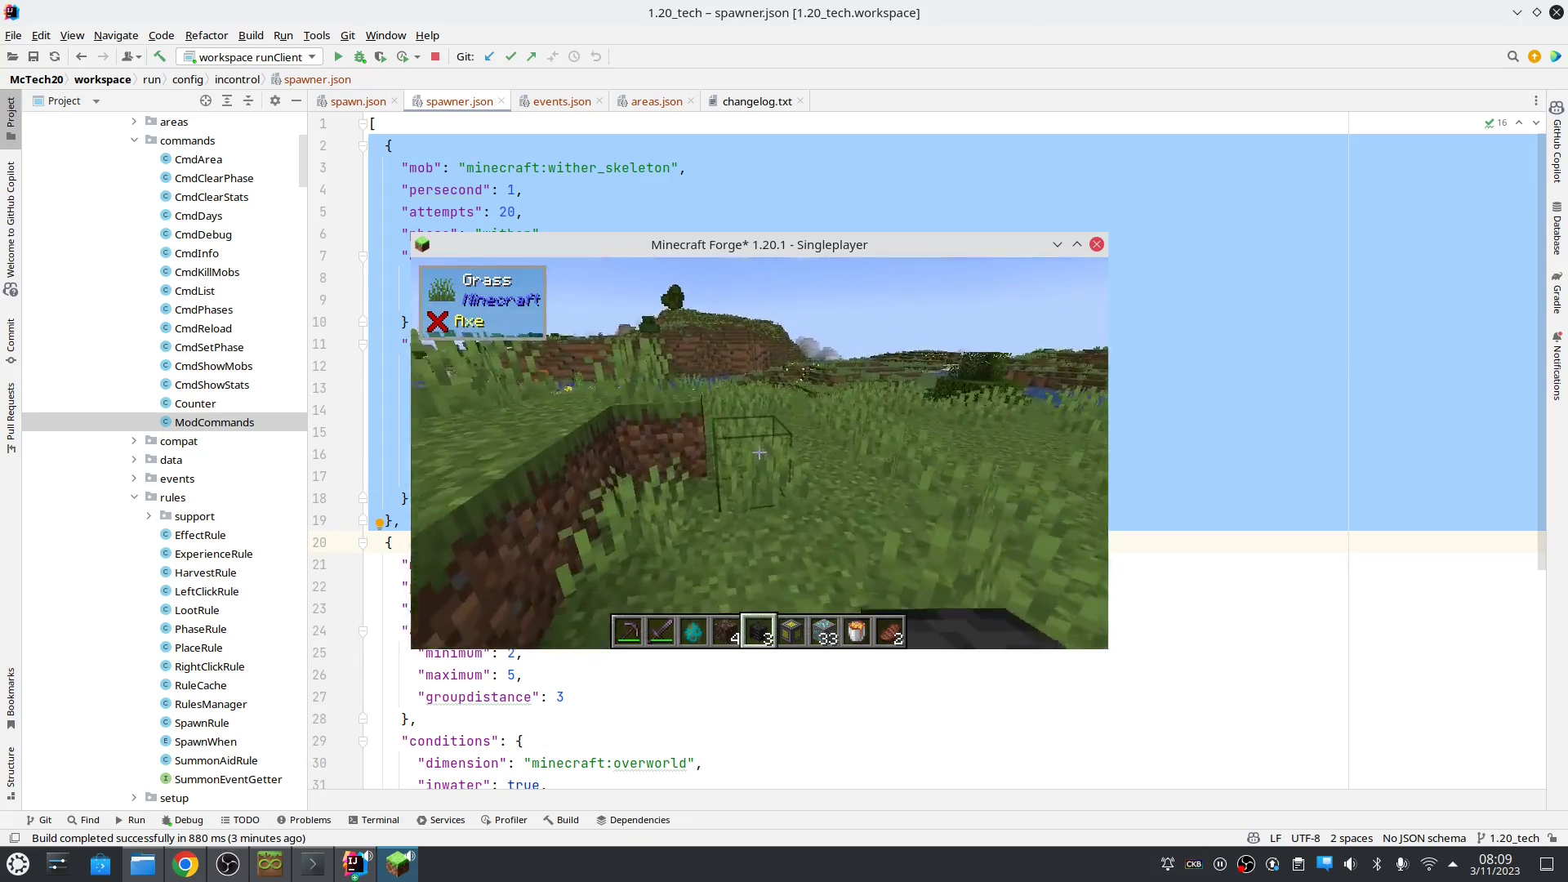
key("space")
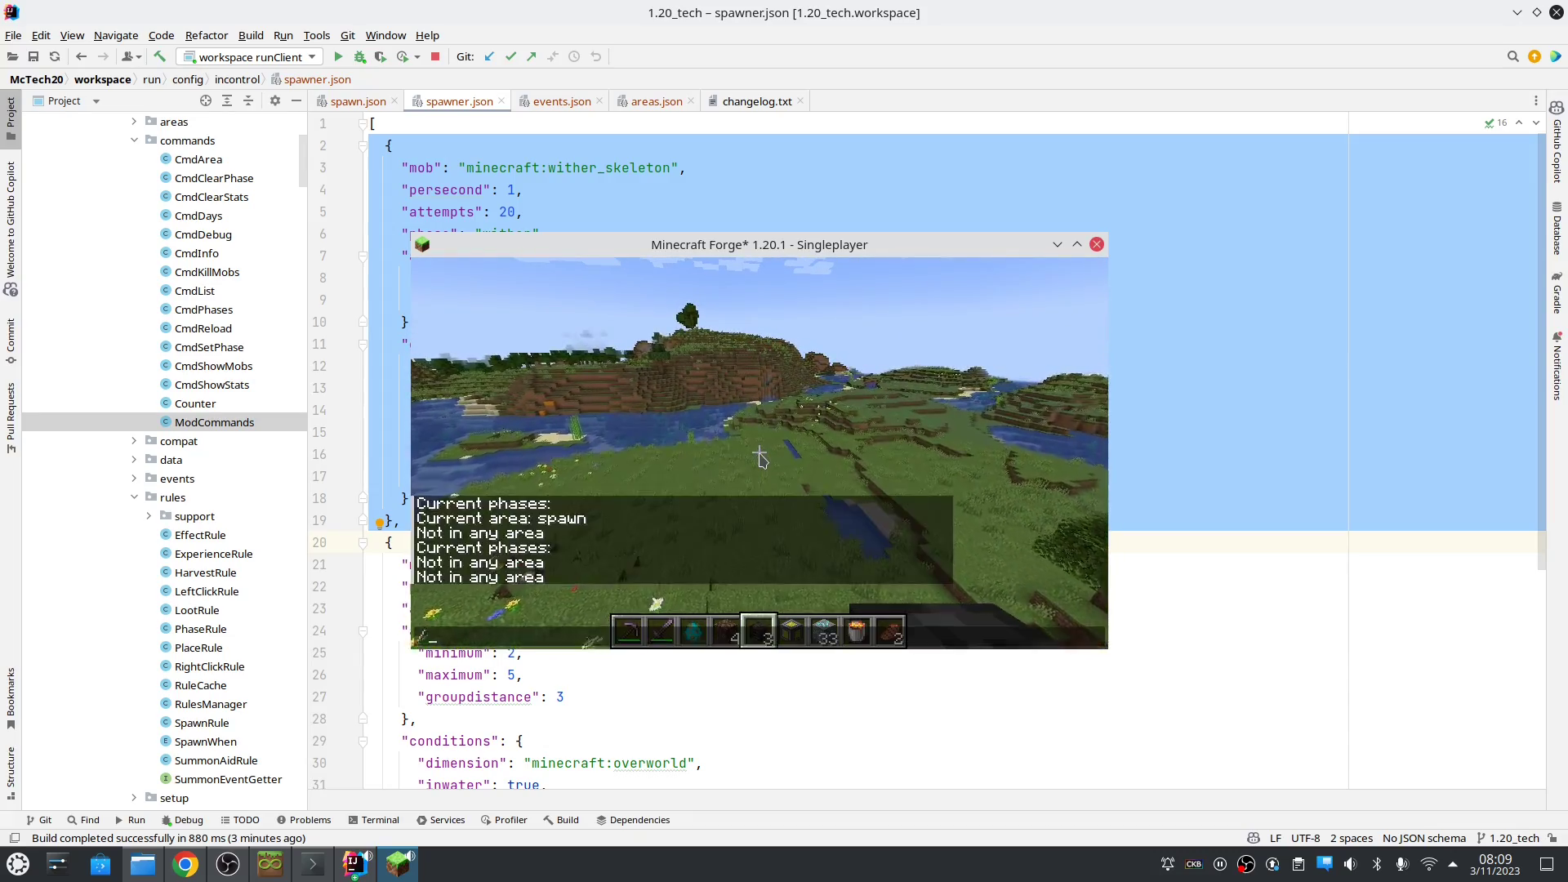
key("shift")
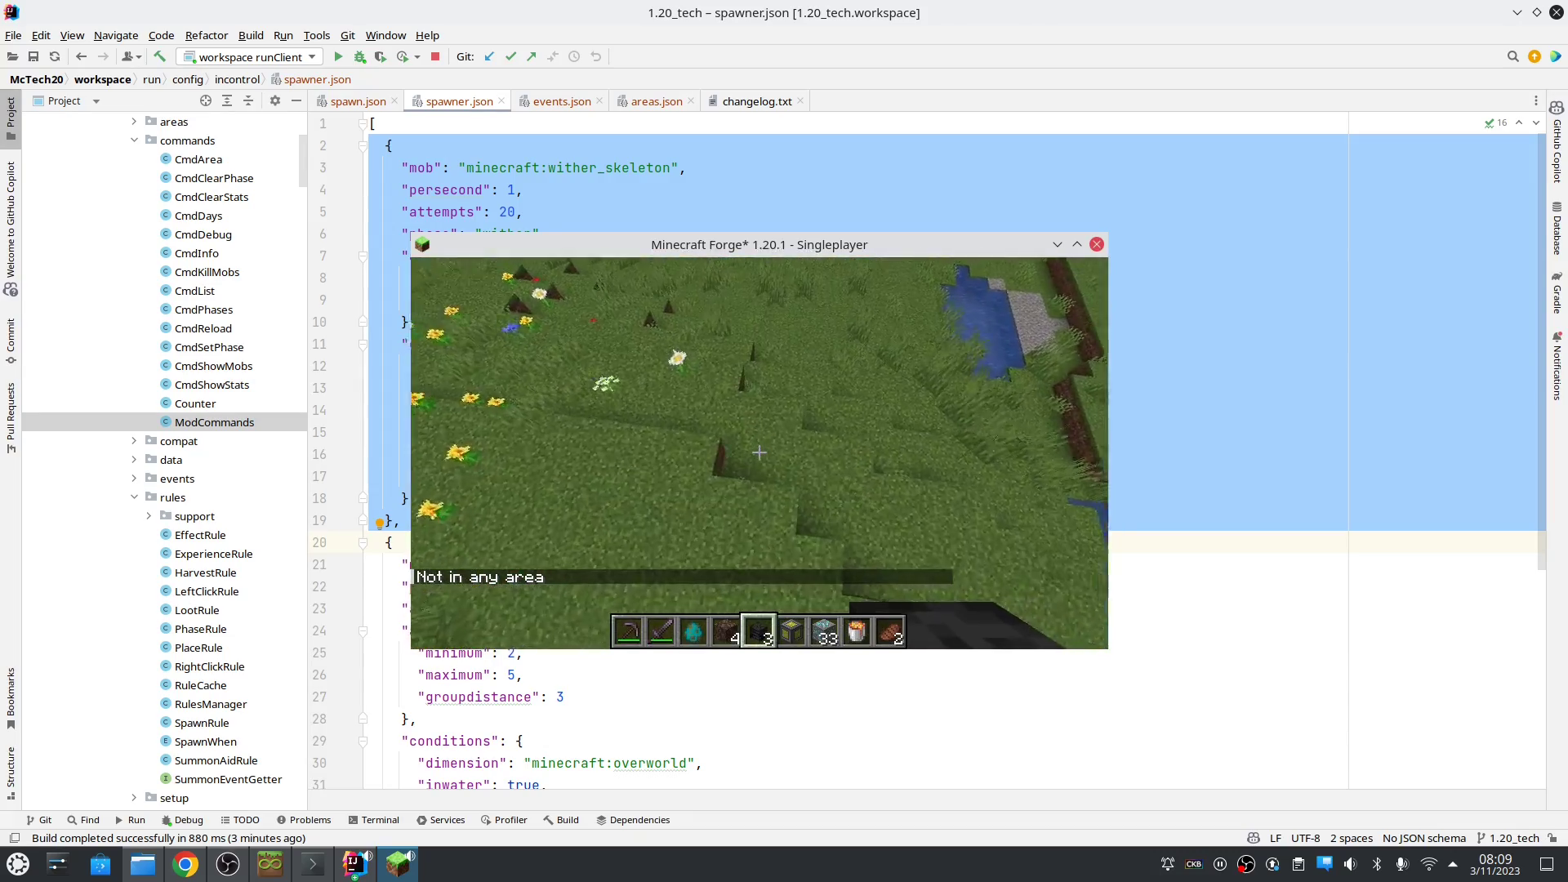
- Build a soul sand T at the new location and place three wither skeleton skulls on it to summon the wither
scroll(759, 452, "up", 1)
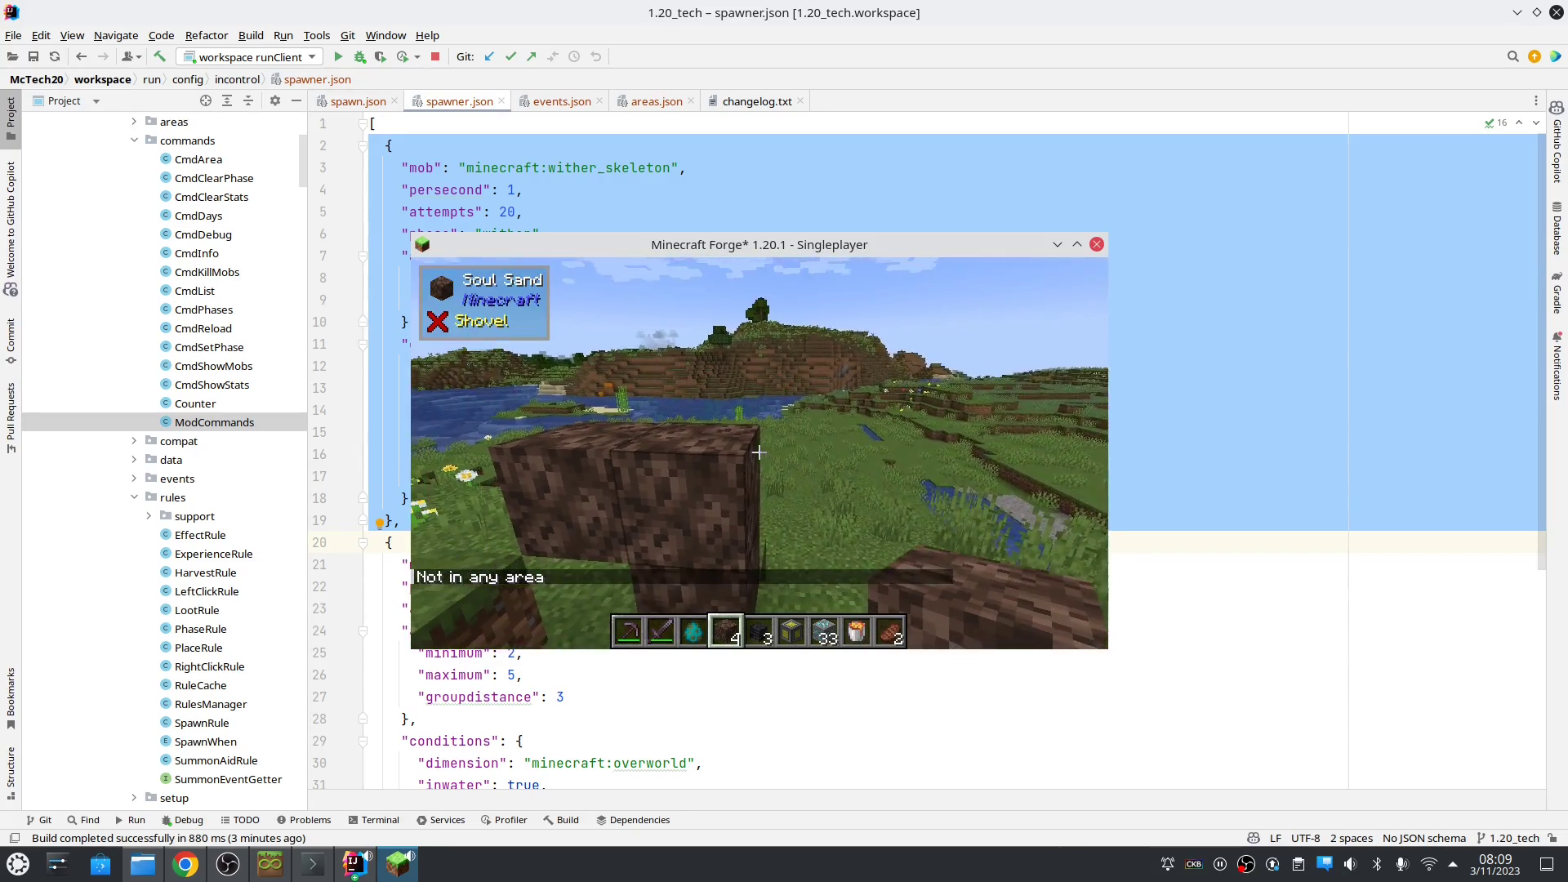
scroll(758, 452, "down", 1)
right_click(759, 452)
right_click(759, 451)
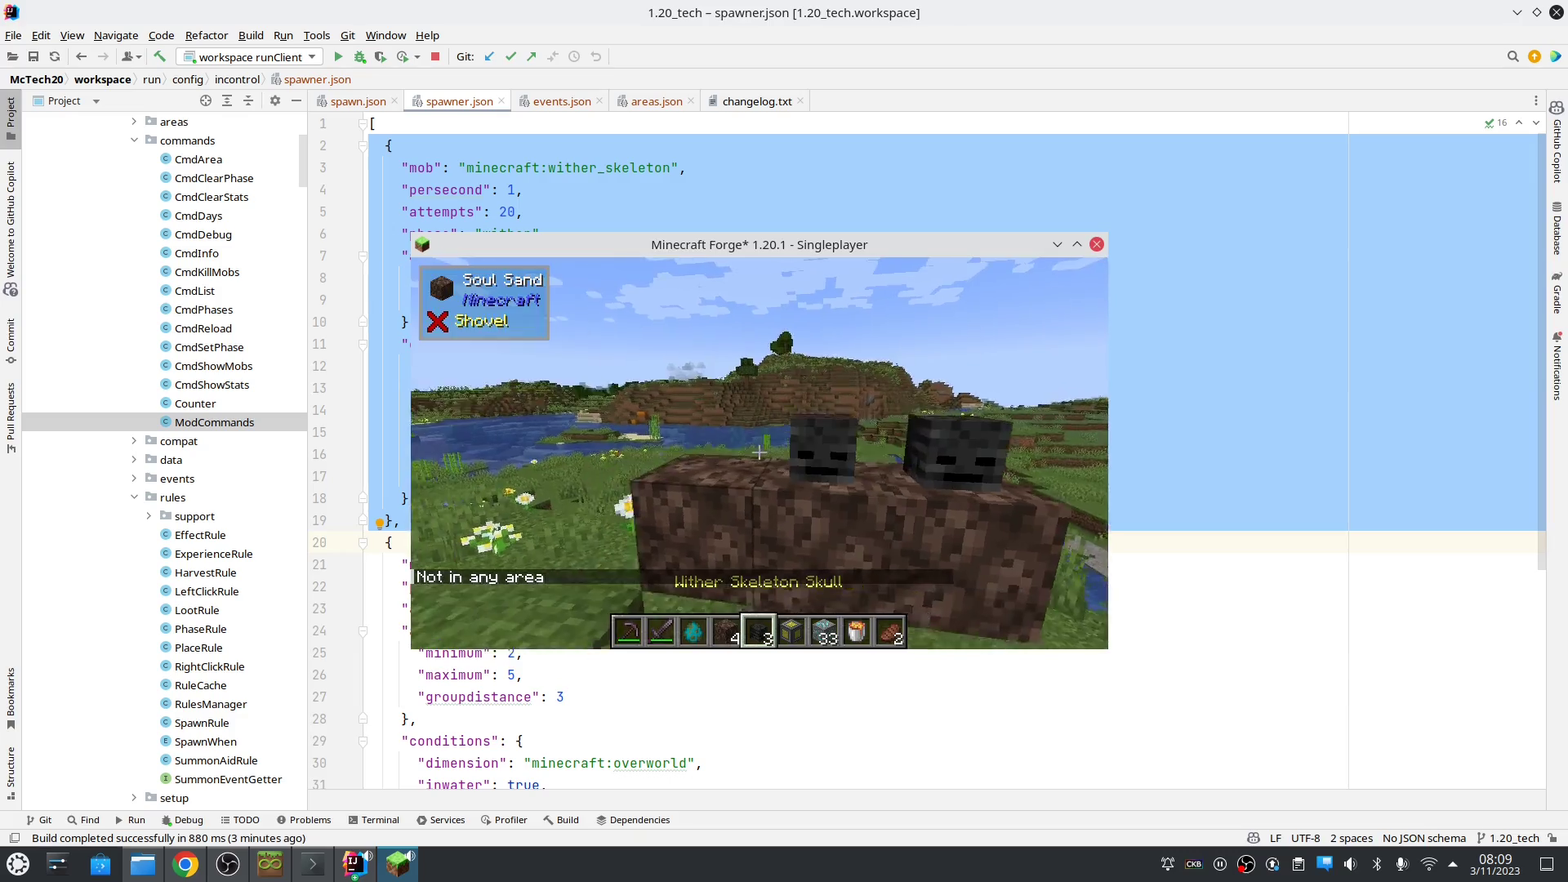
right_click(759, 451)
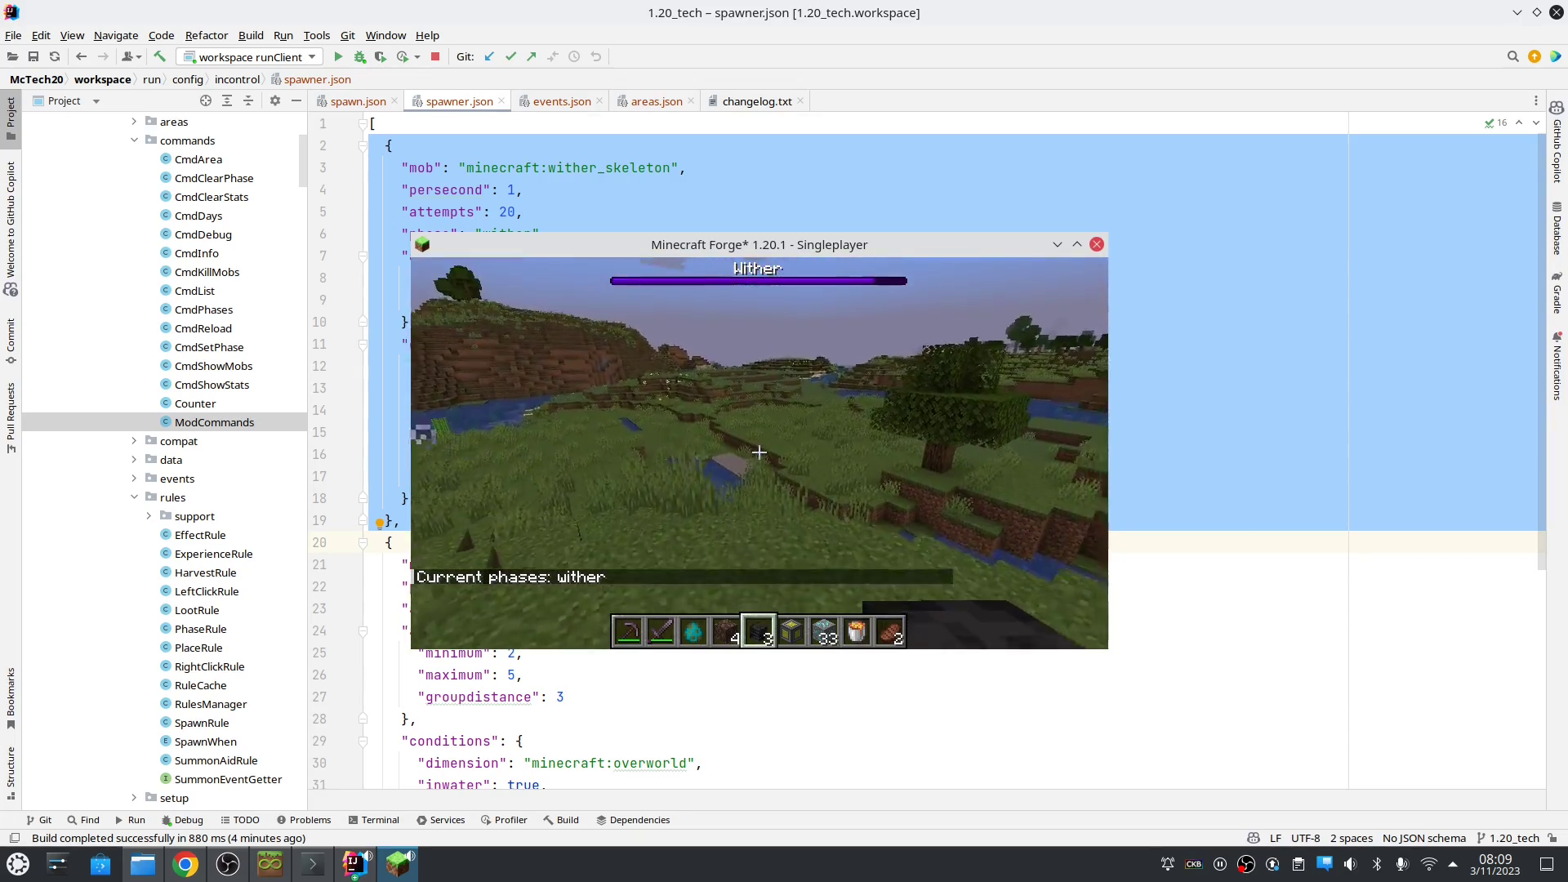
- Fly around the terrain near the wither, set the time to 13000, and look for wither skeletons
key("w")
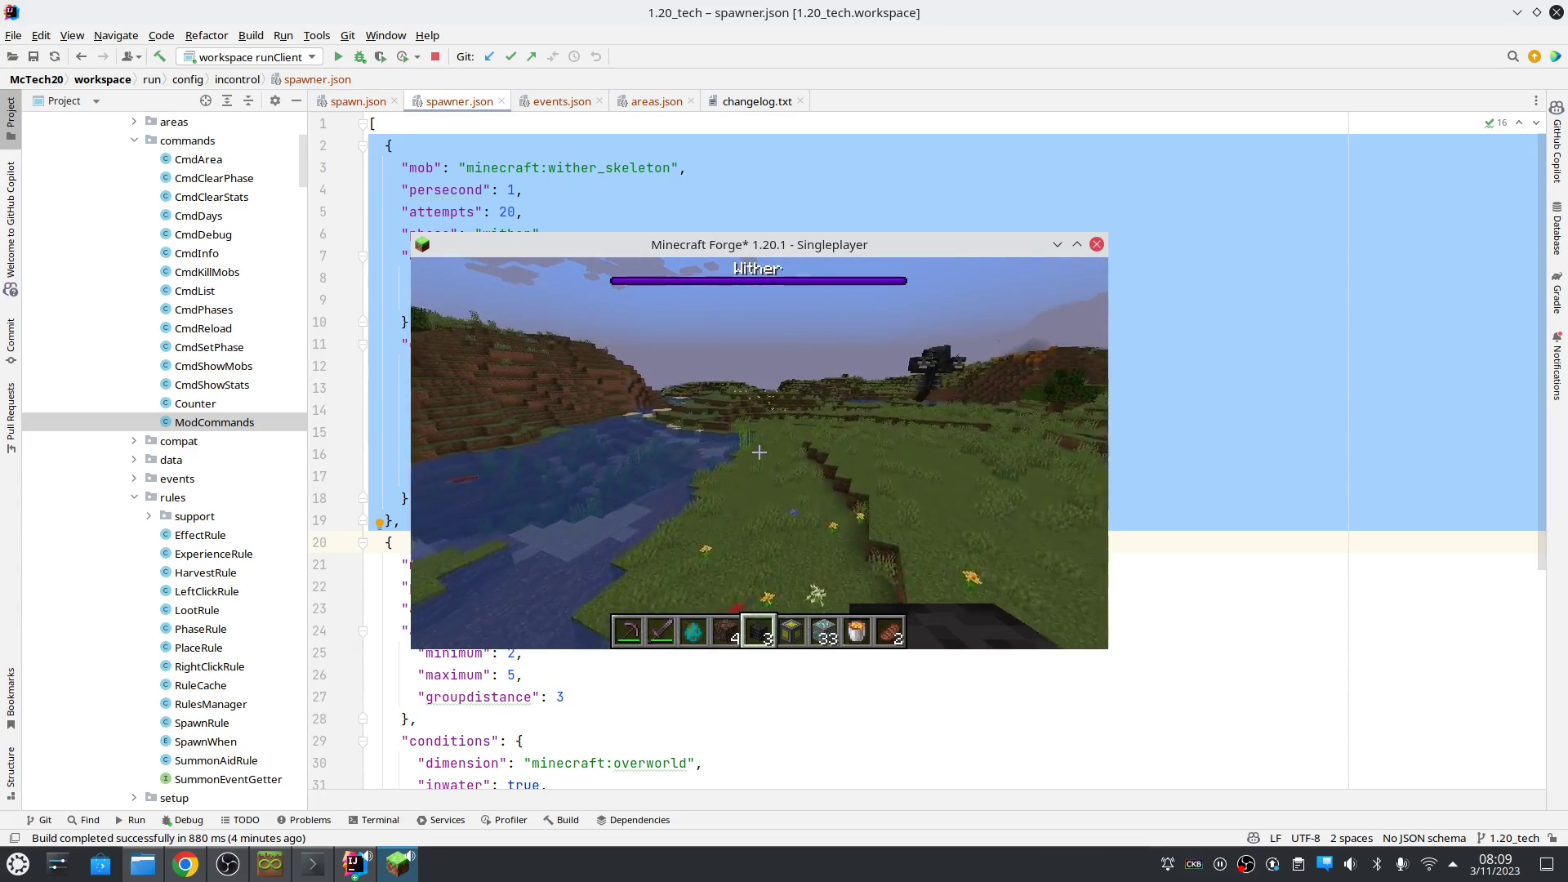
key("w")
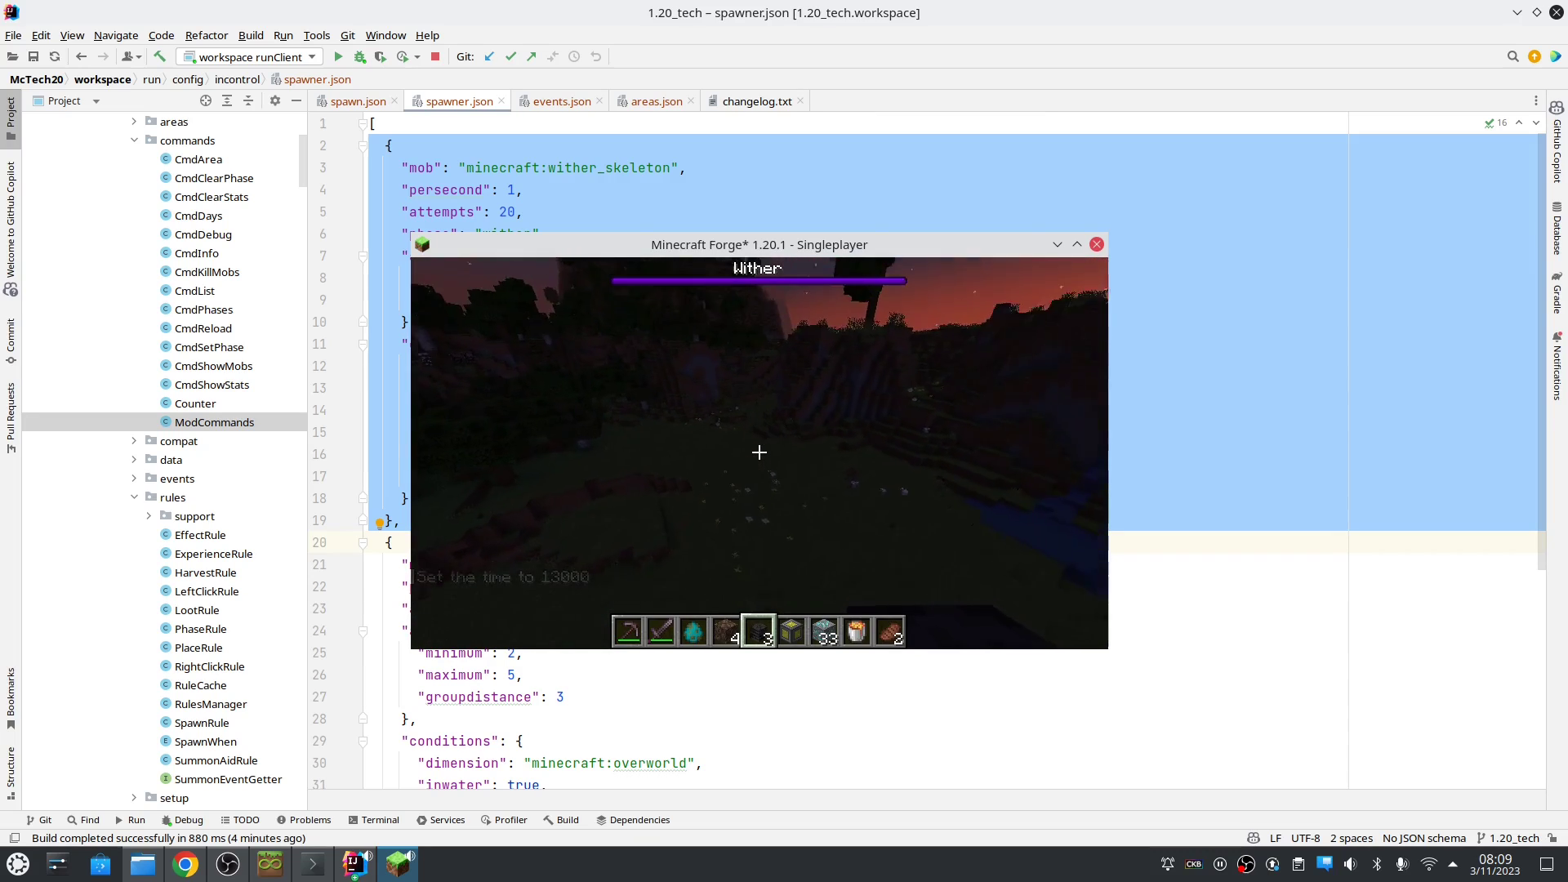
- Pause the game, switch to IntelliJ IDEA, and set persecond to 5 in the minecraft:wither_skeleton rule of spawner.json
key("Escape")
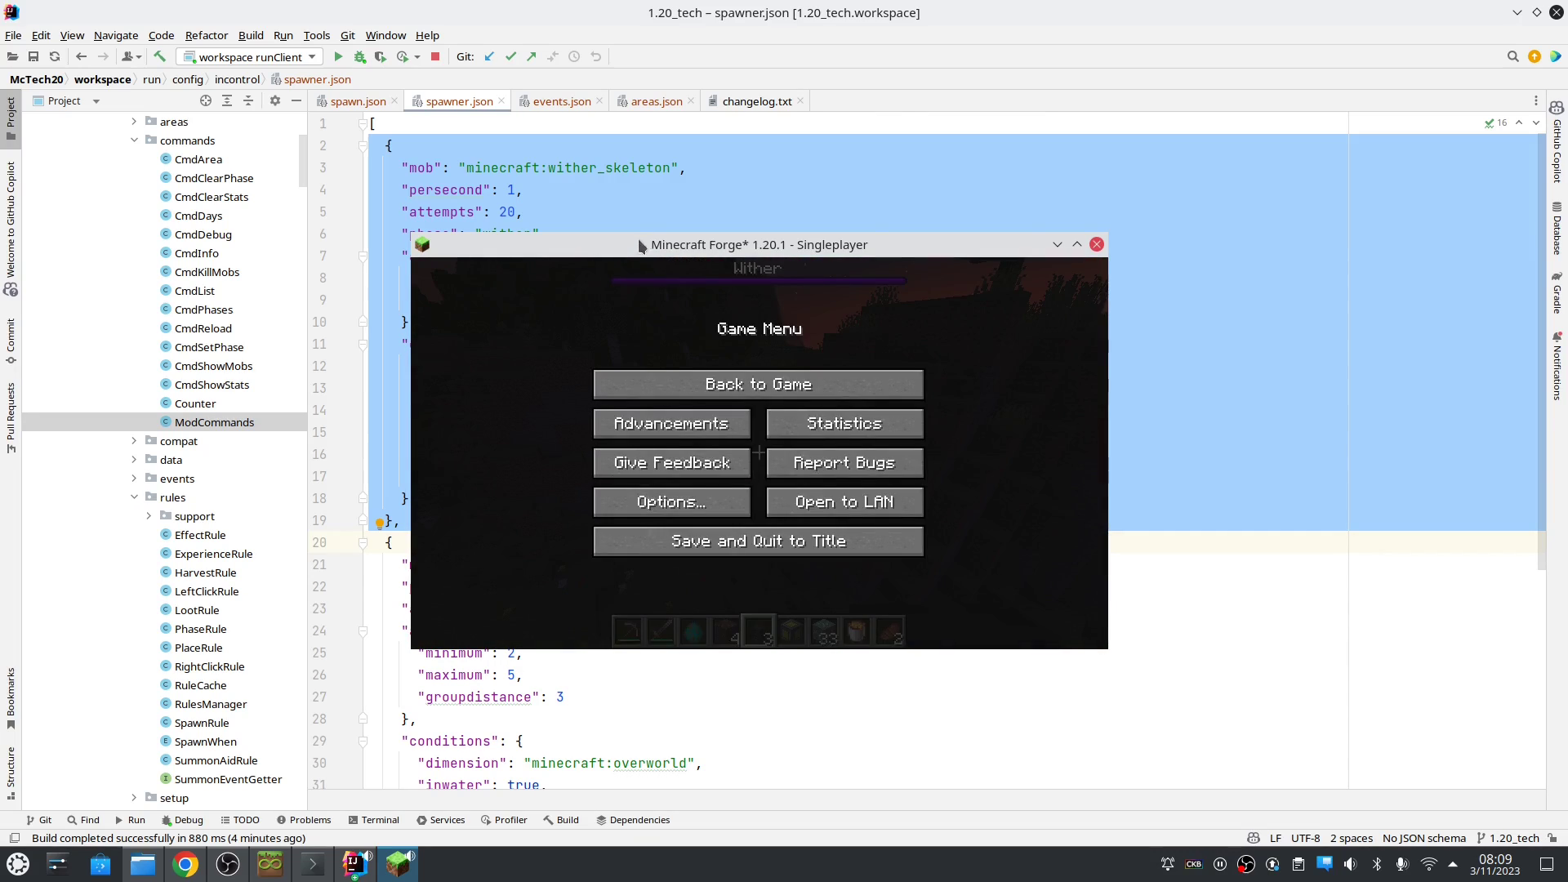
left_click(636, 172)
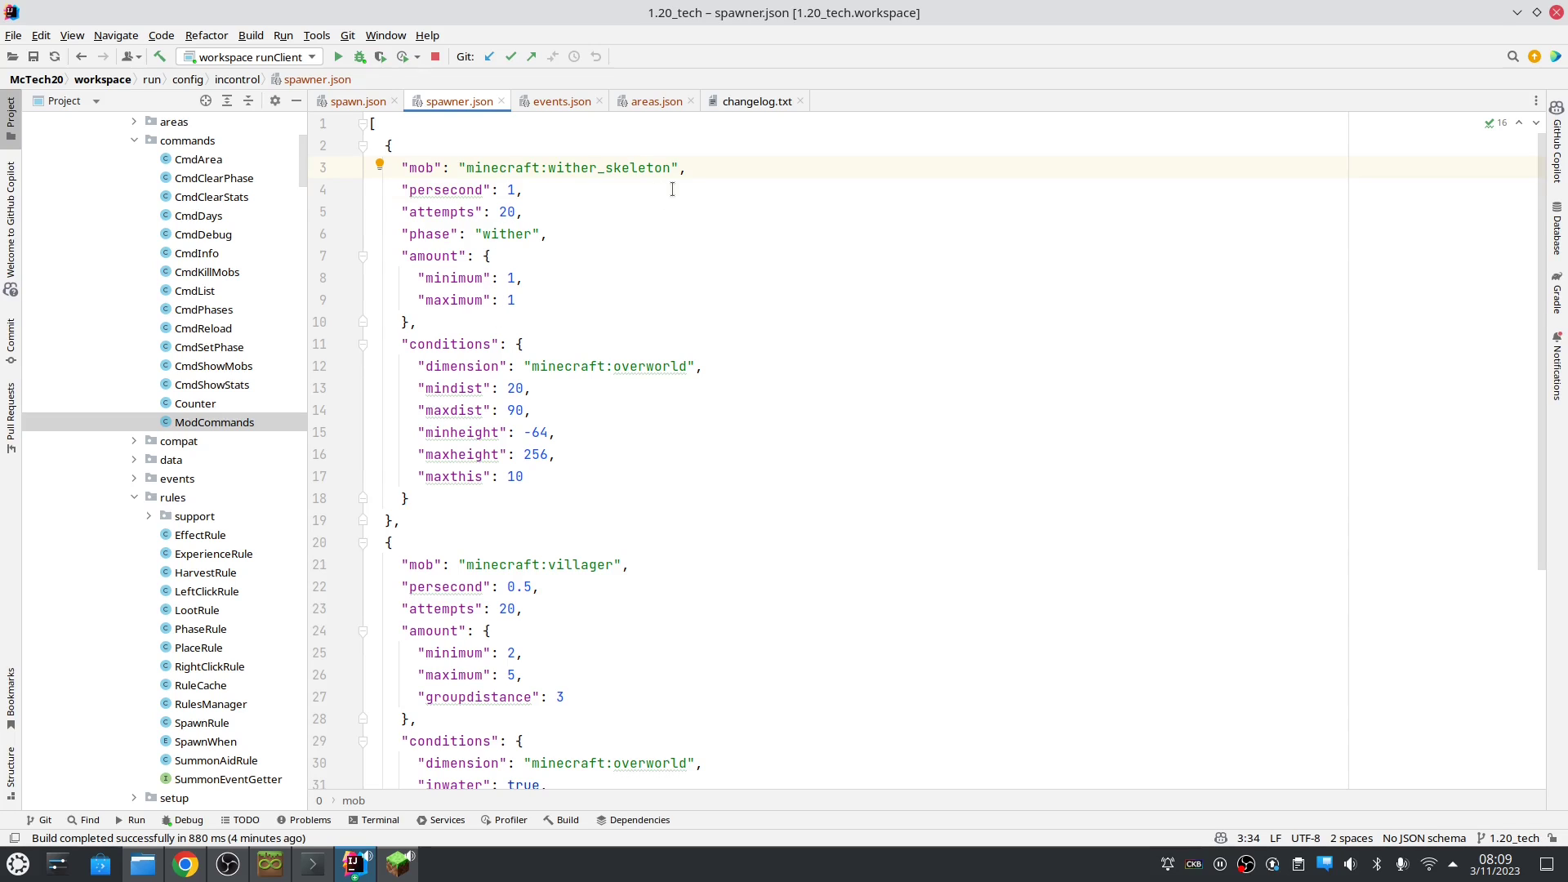
left_click(508, 190)
key("Delete")
type("5")
- Switch back to Minecraft, resume the game, and reload the rules with /incontrol reload
key("alt+Tab")
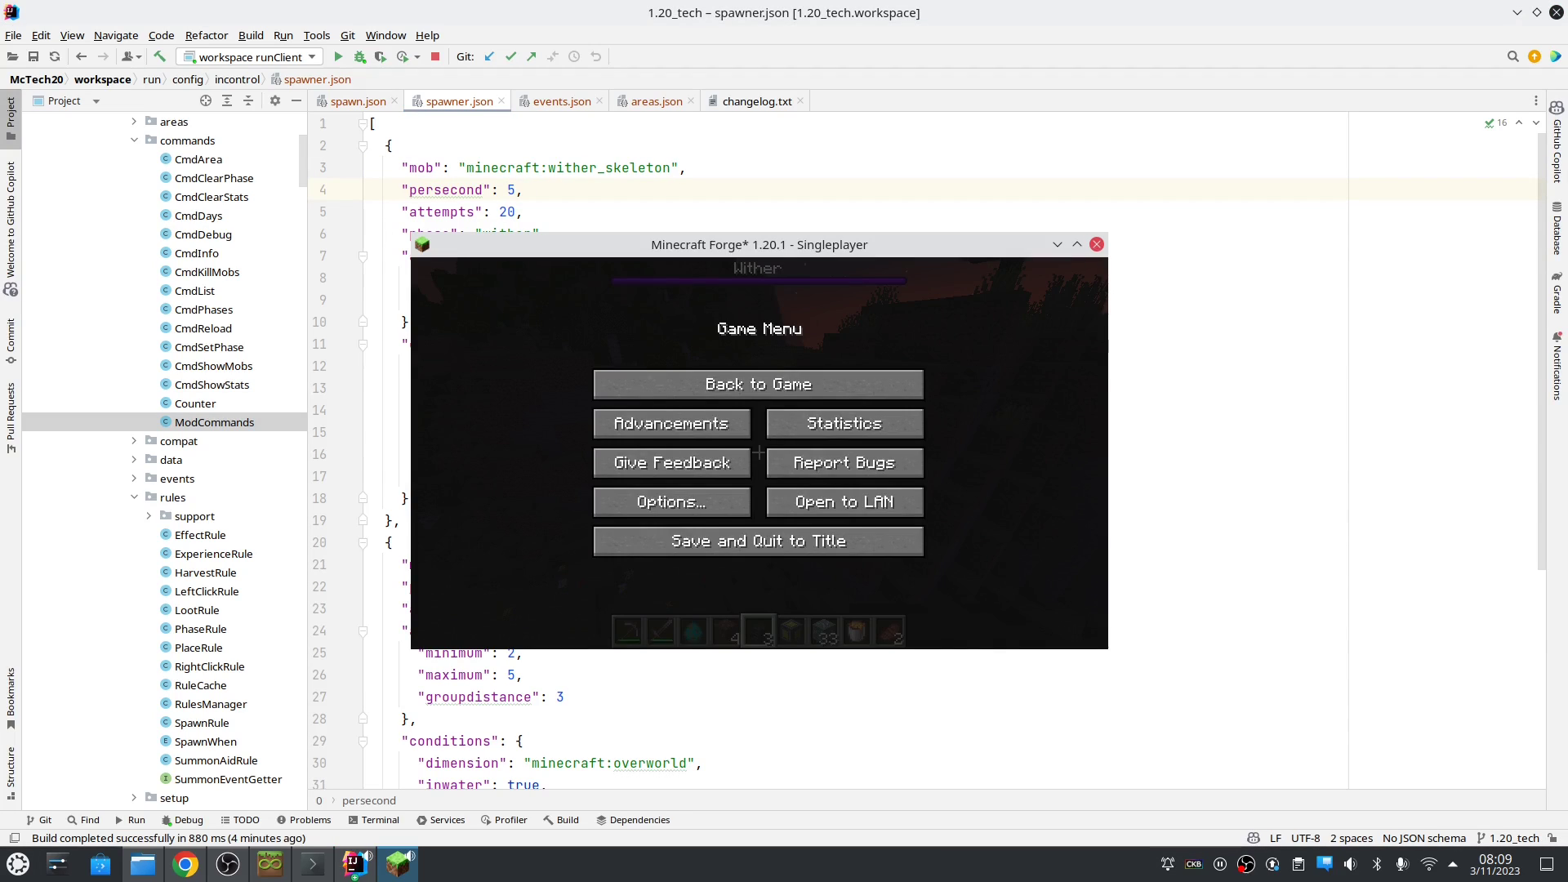
key("Escape")
key("slash")
type("inc`ontrol reload")
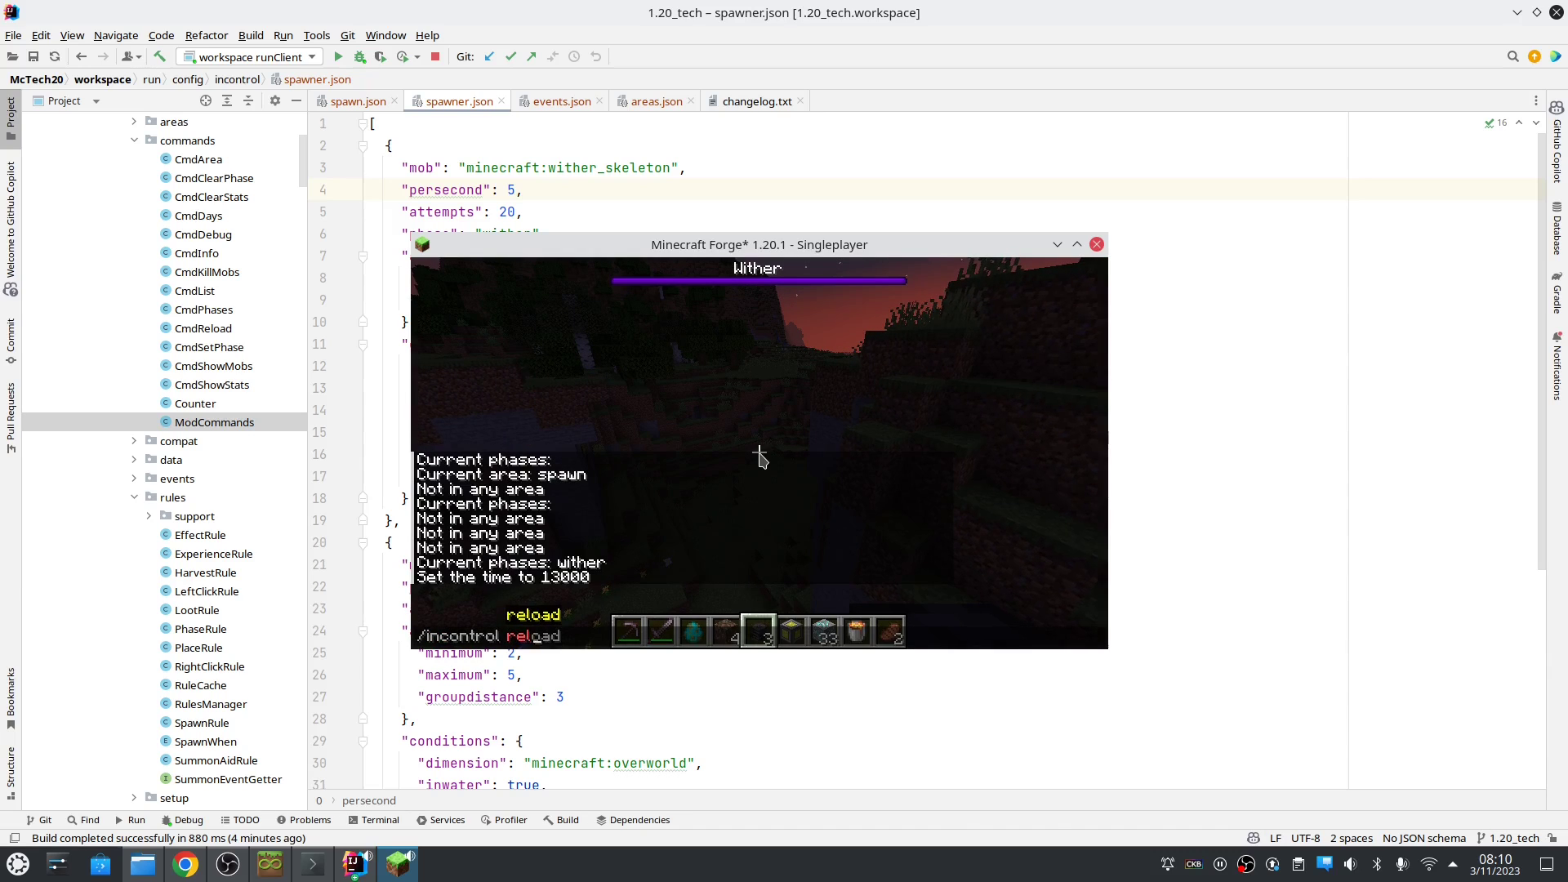
key("Return")
- Fly across the dark terrain and switch the game to daytime with /time set day
key("w")
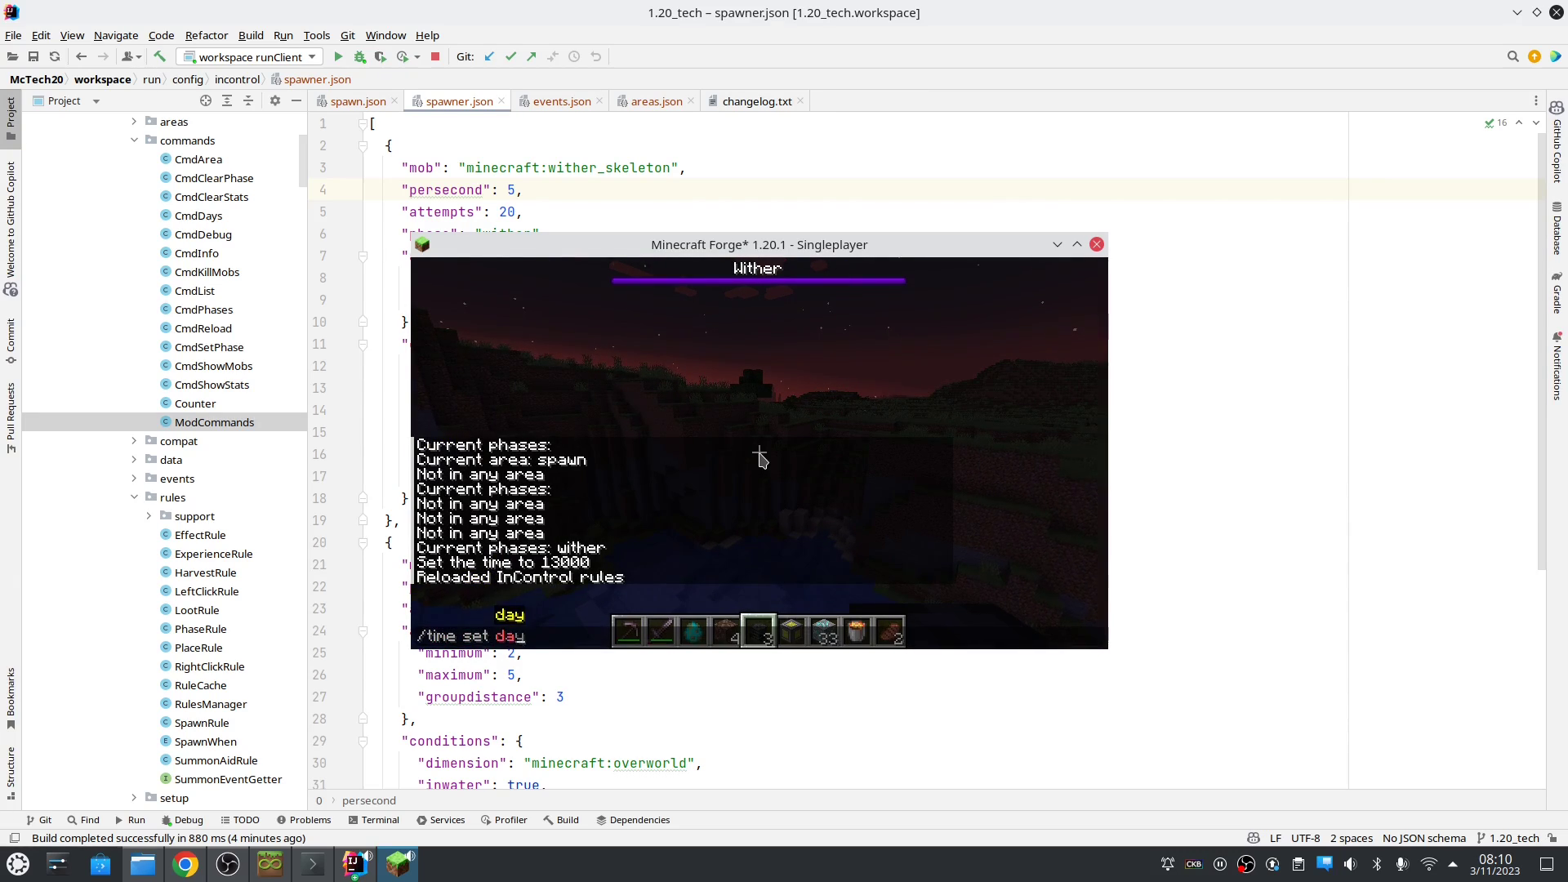
key("Return")
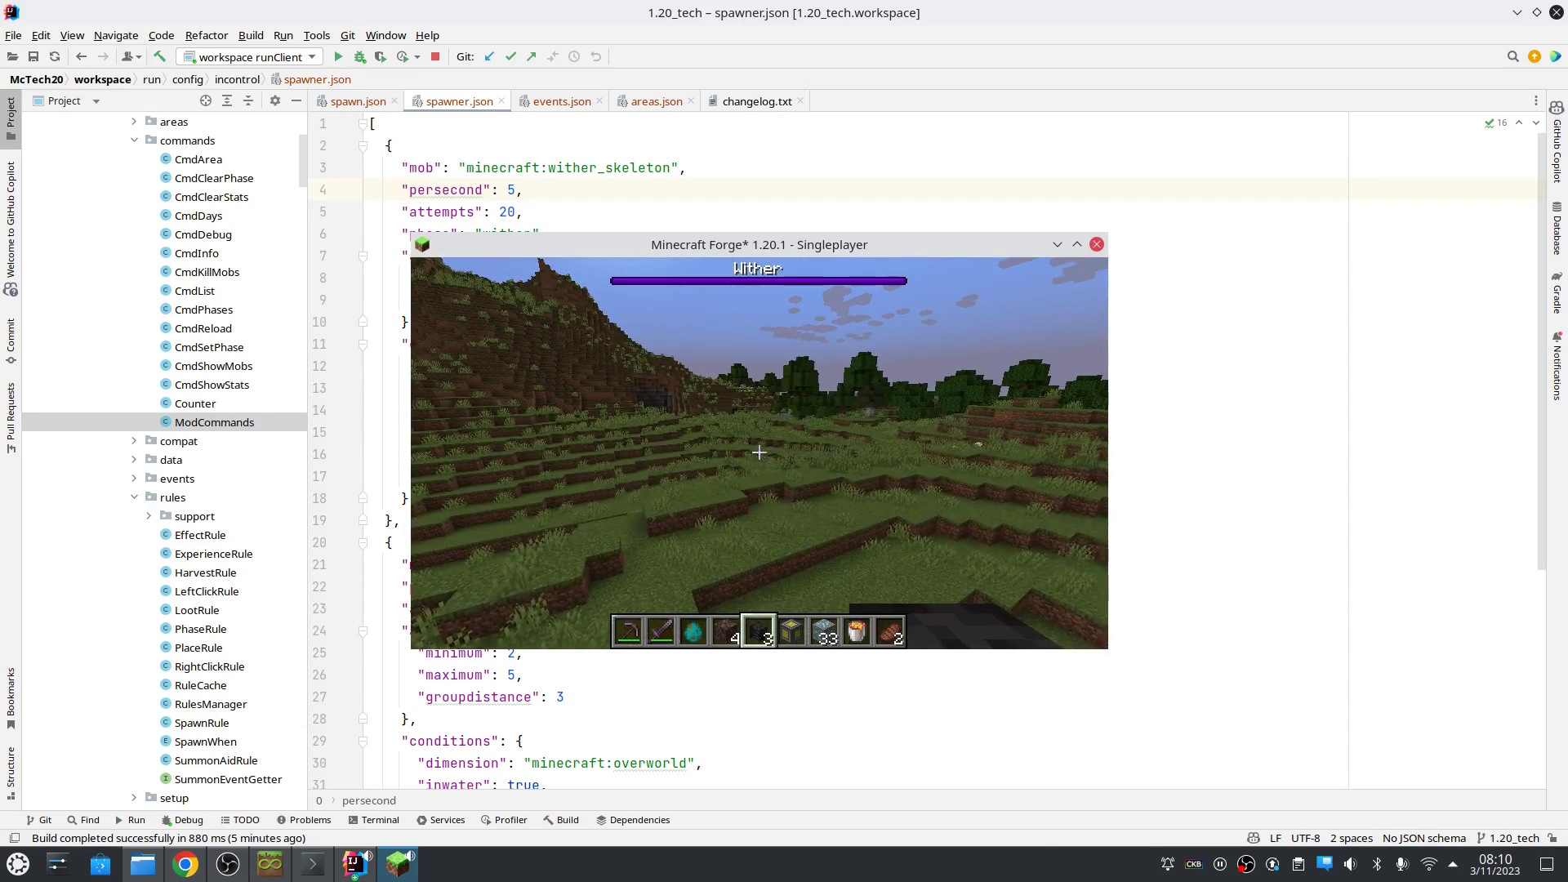
- Pause the game, switch to IntelliJ IDEA, review the setphase entry of the minecraft:wither rule in spawn.json, and open events.json
key("Escape")
left_click(640, 197)
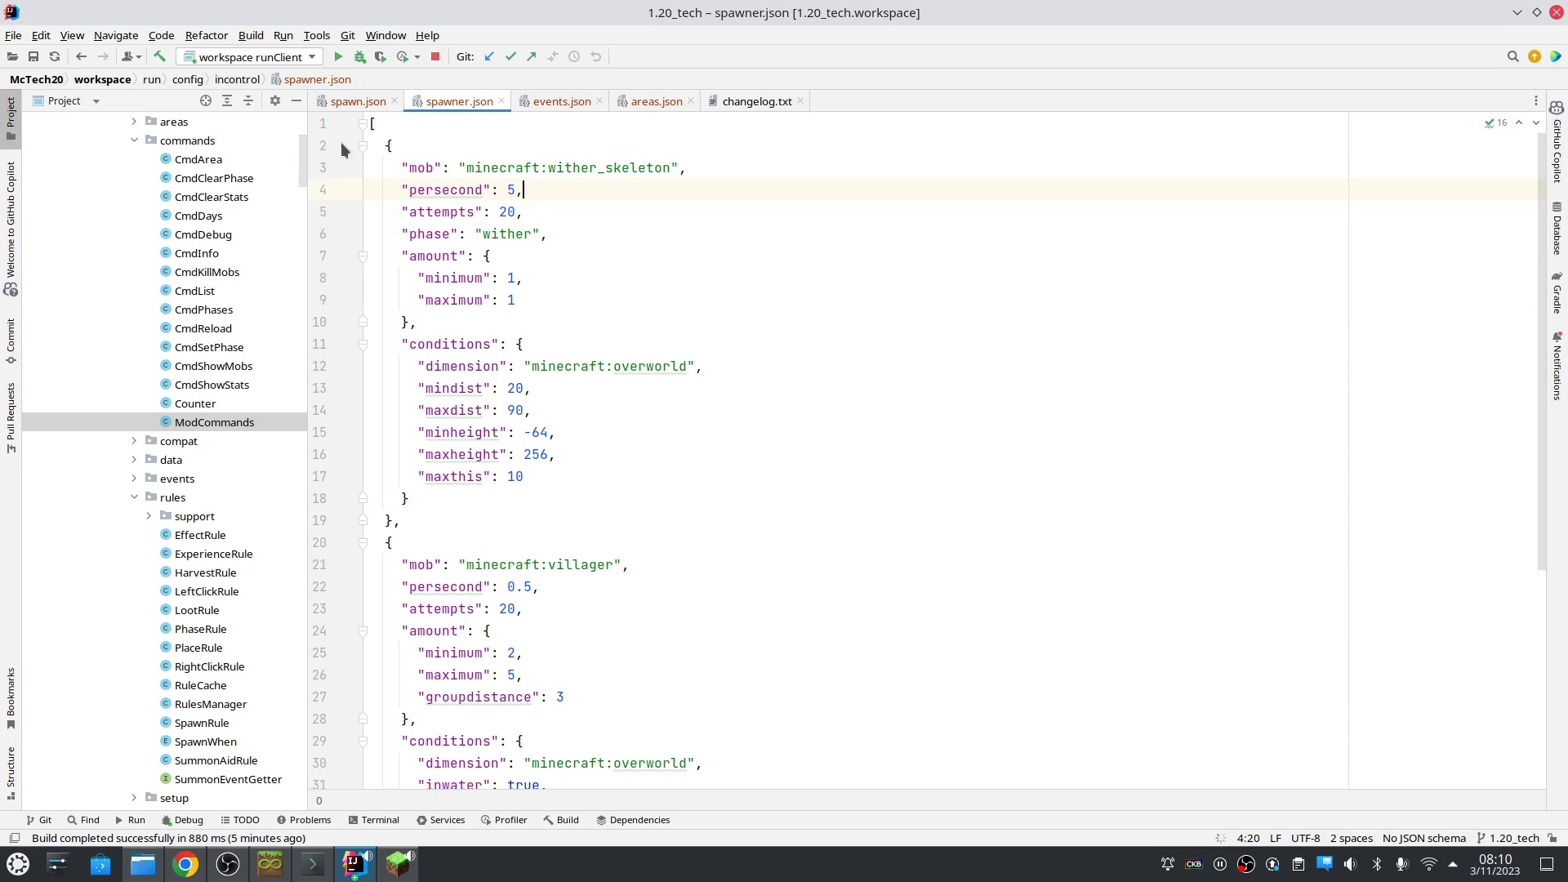
left_click(366, 104)
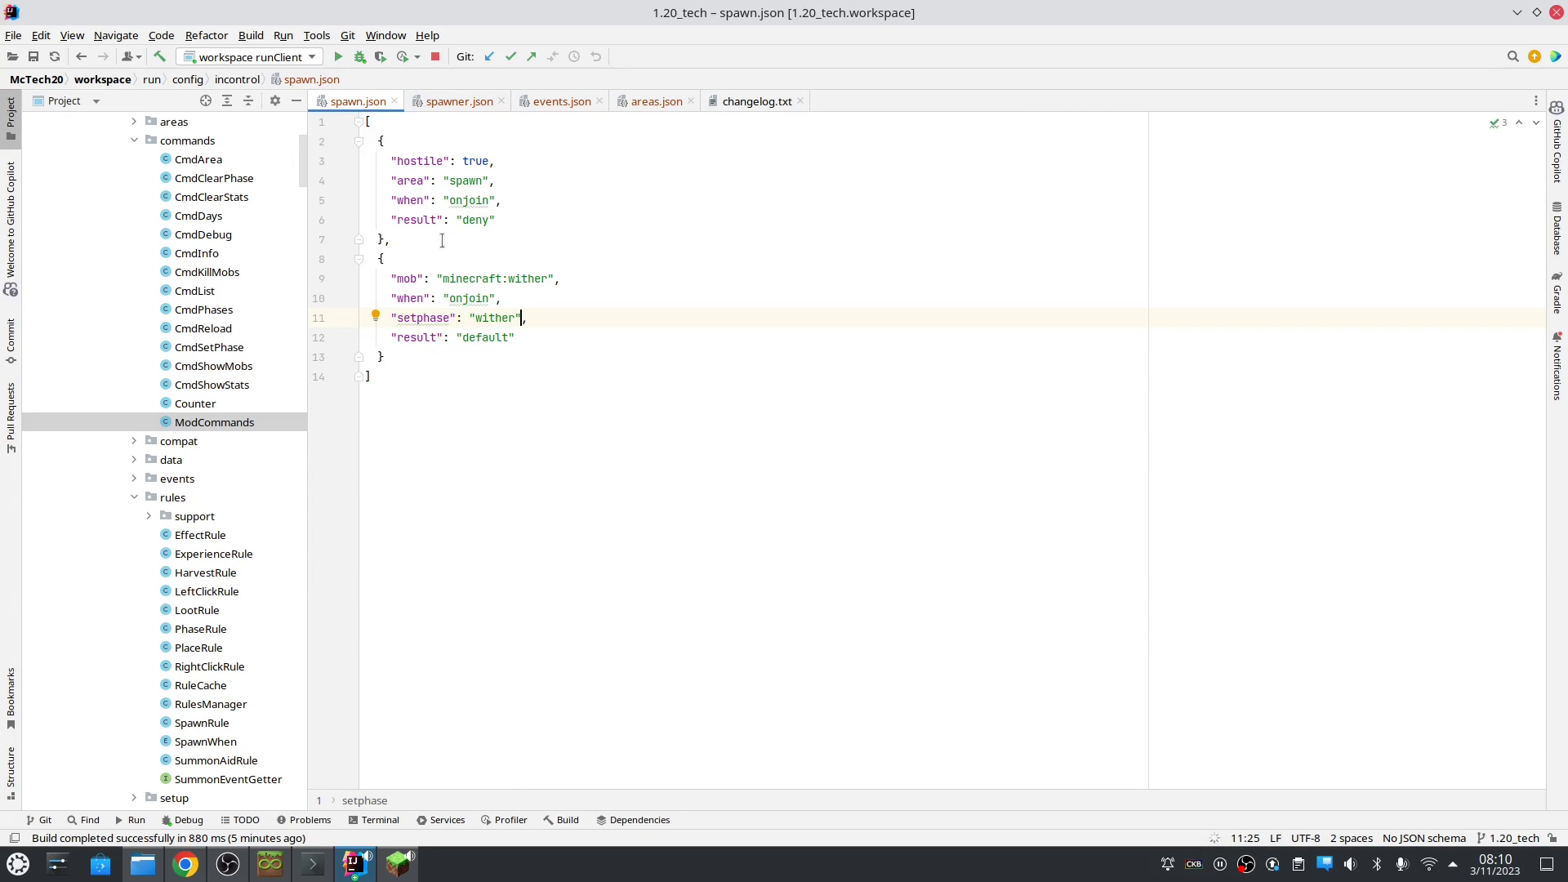
triple_click(475, 317)
left_click(663, 321)
left_click(588, 281)
left_click(560, 100)
- Switch back to Minecraft and clear the wither phase with /incontrol clearphase wither
key("alt+Tab")
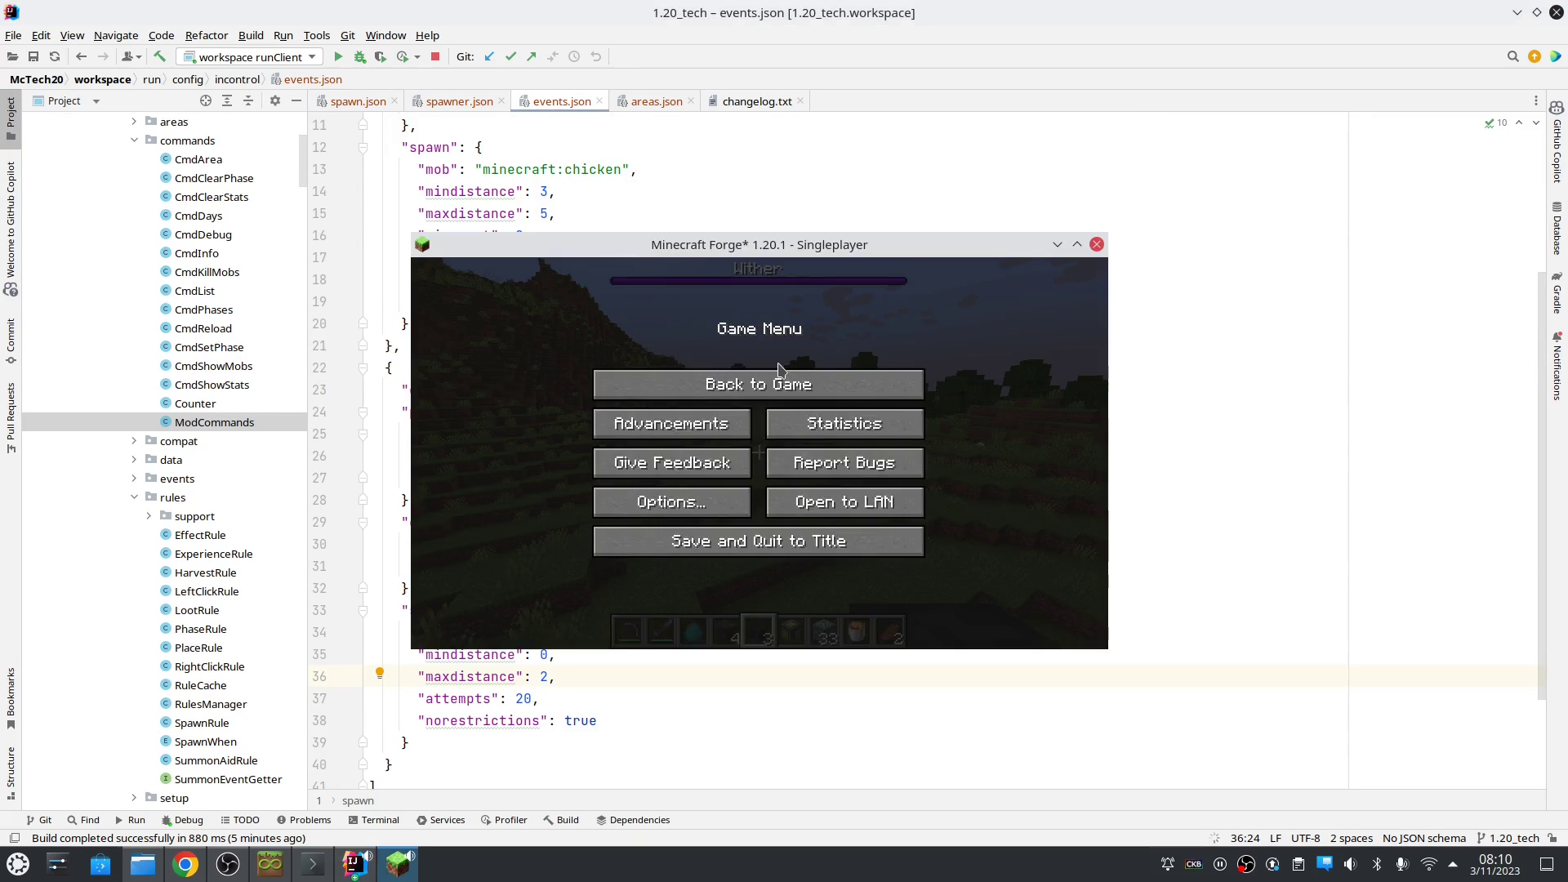
key("Escape")
type("/incontrol ")
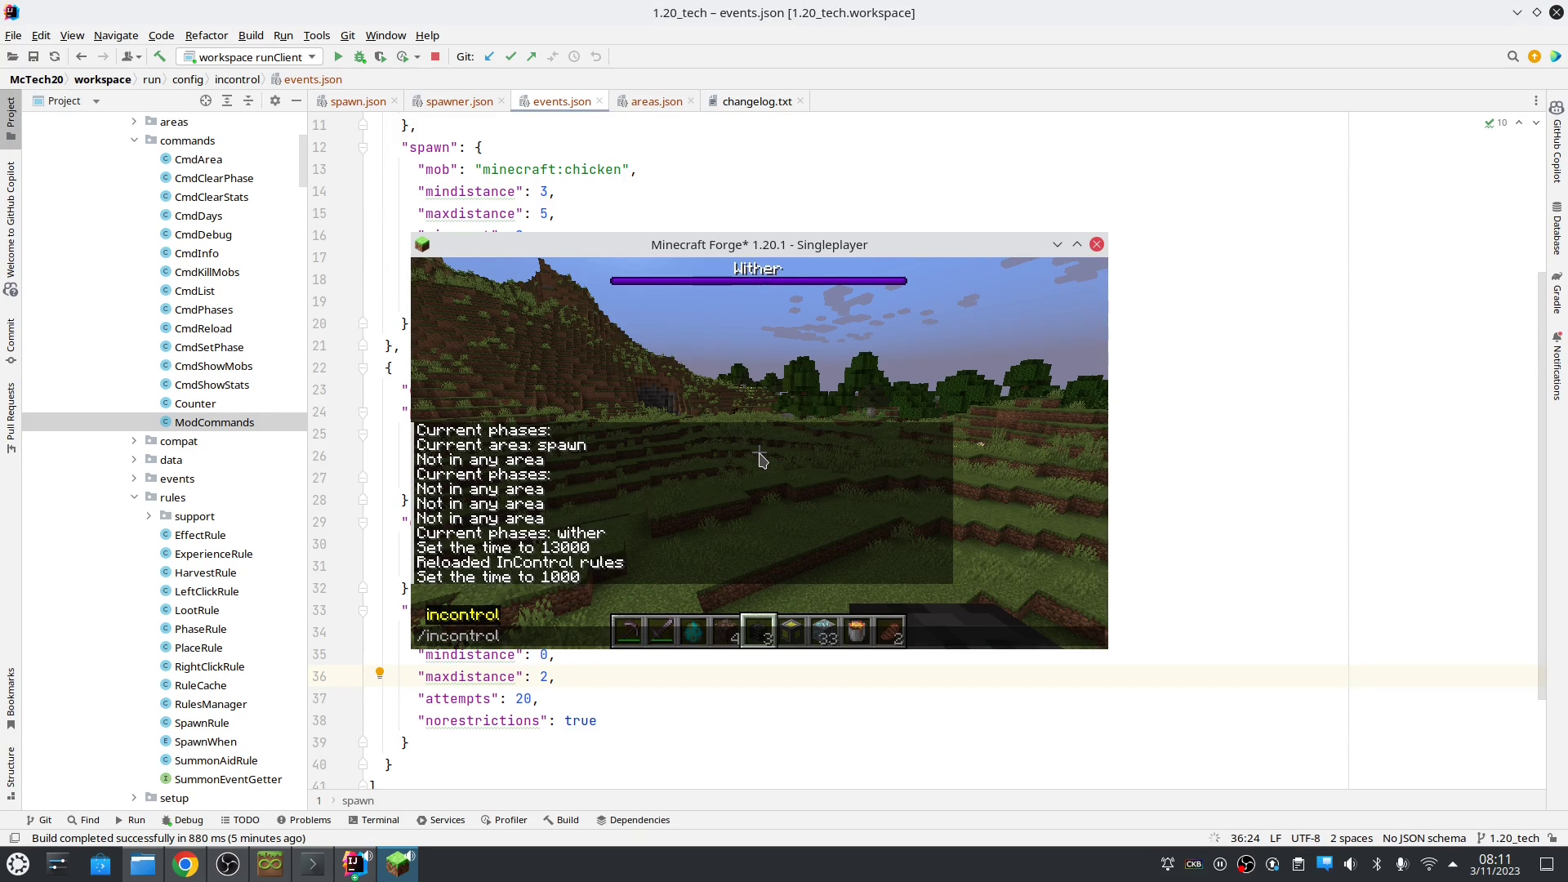
type("clearphase wither")
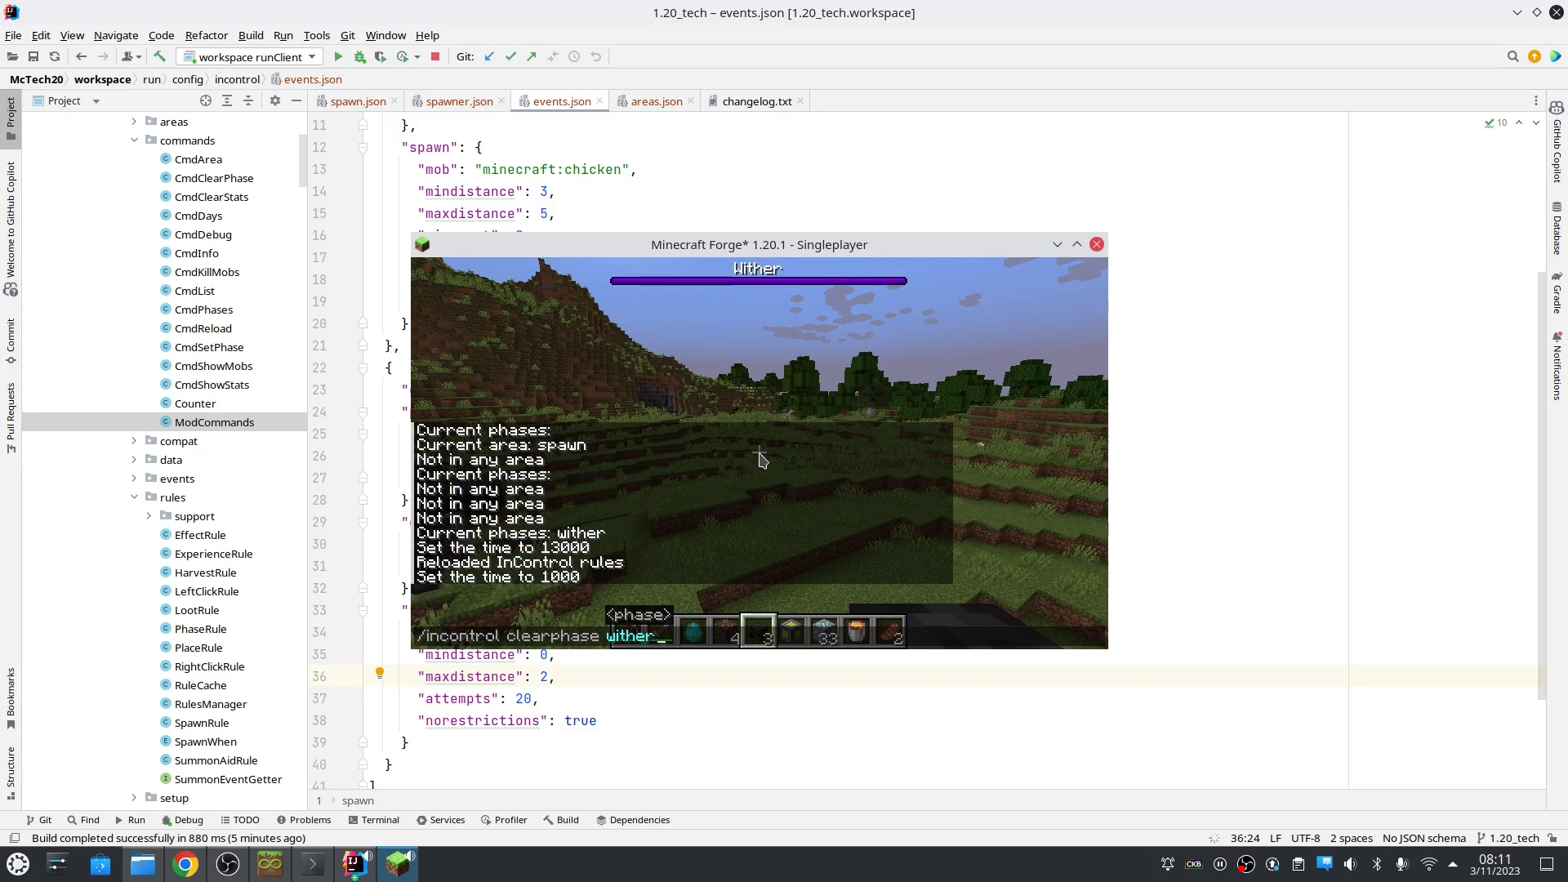
key("Return")
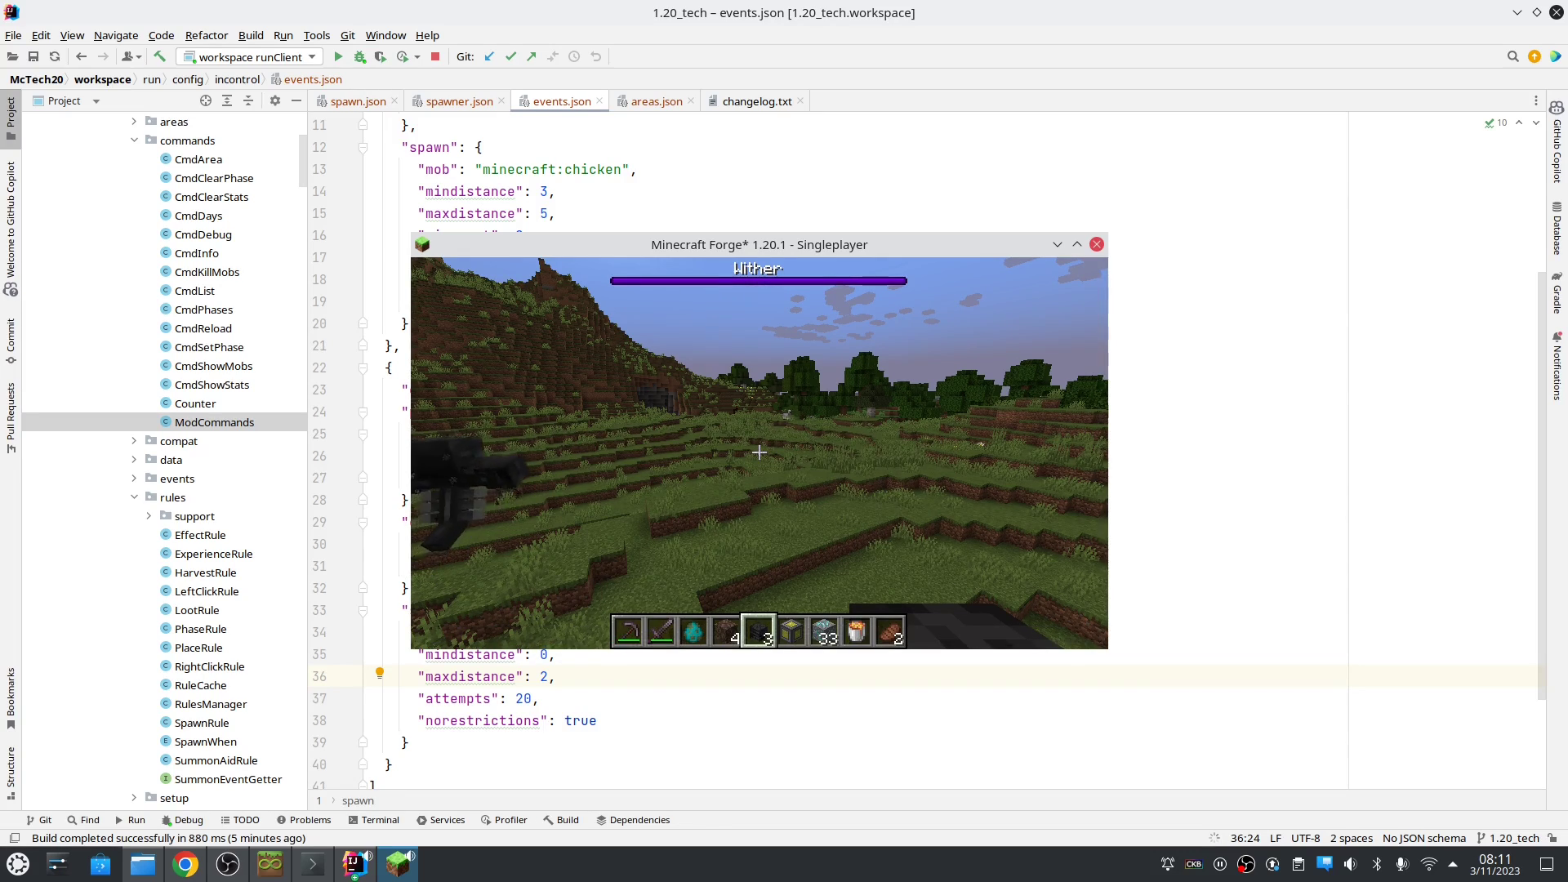
- Pause the game, set the difficulty to Peaceful, and resume playing
key("Escape")
left_click(698, 501)
left_click(849, 327)
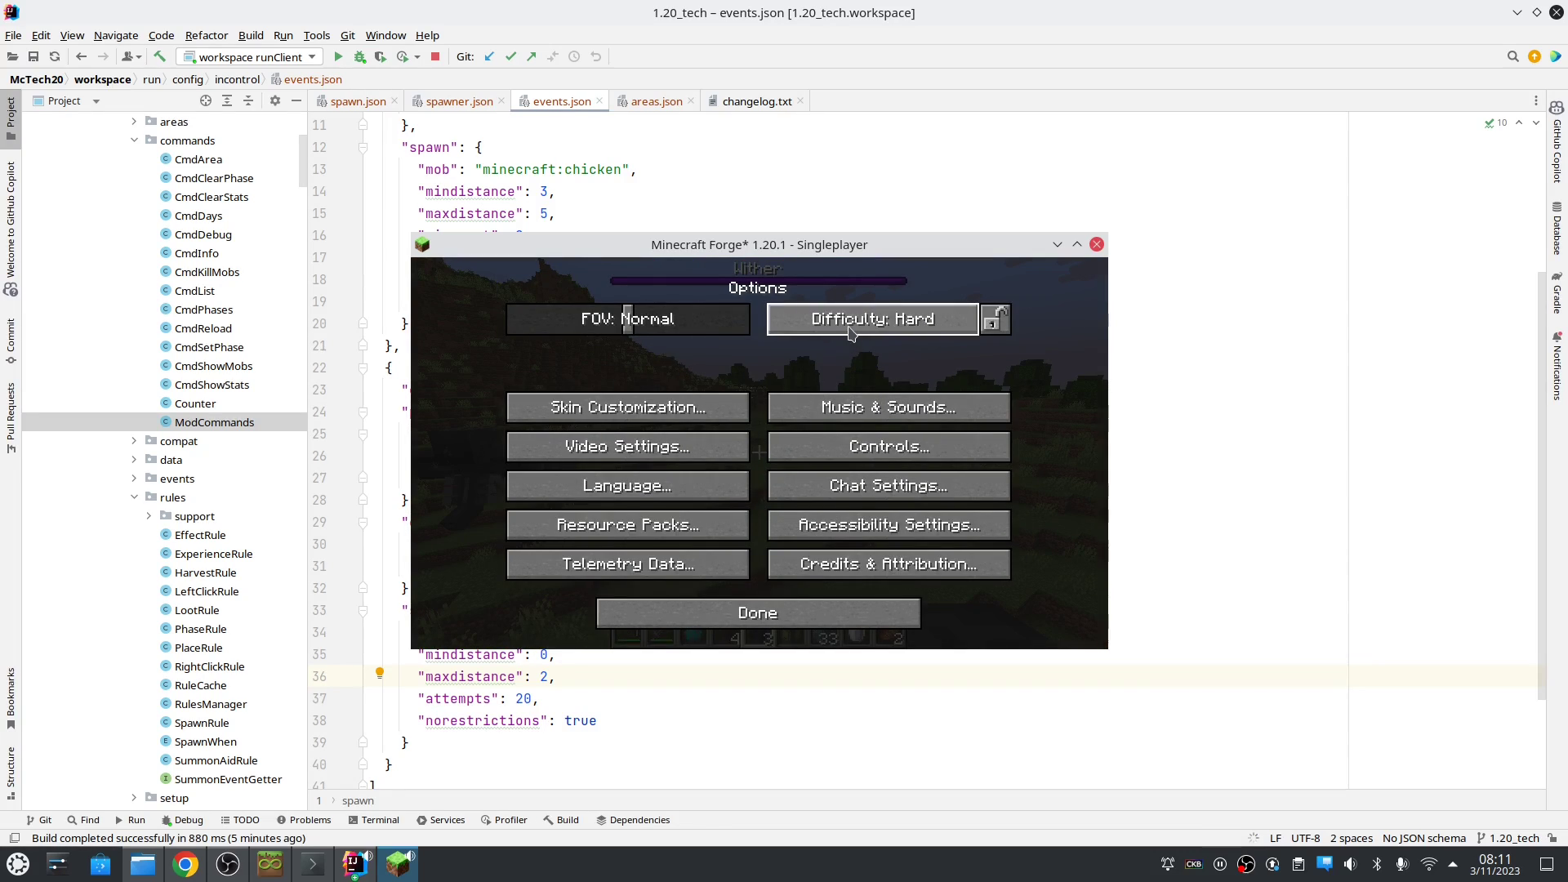
left_click(849, 326)
left_click(776, 610)
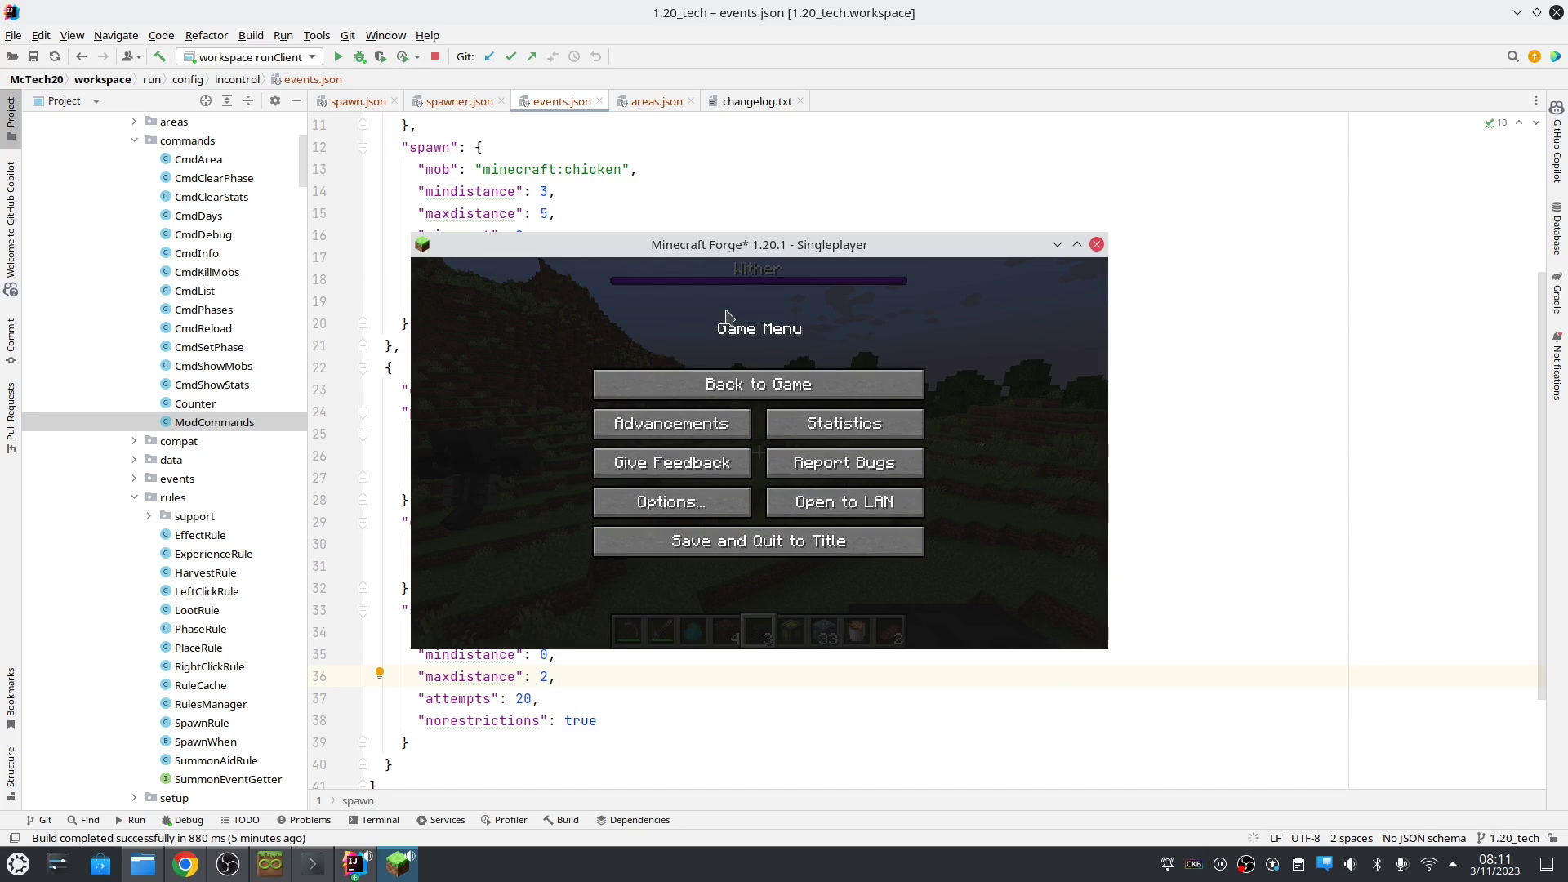
left_click(678, 423)
key("Escape")
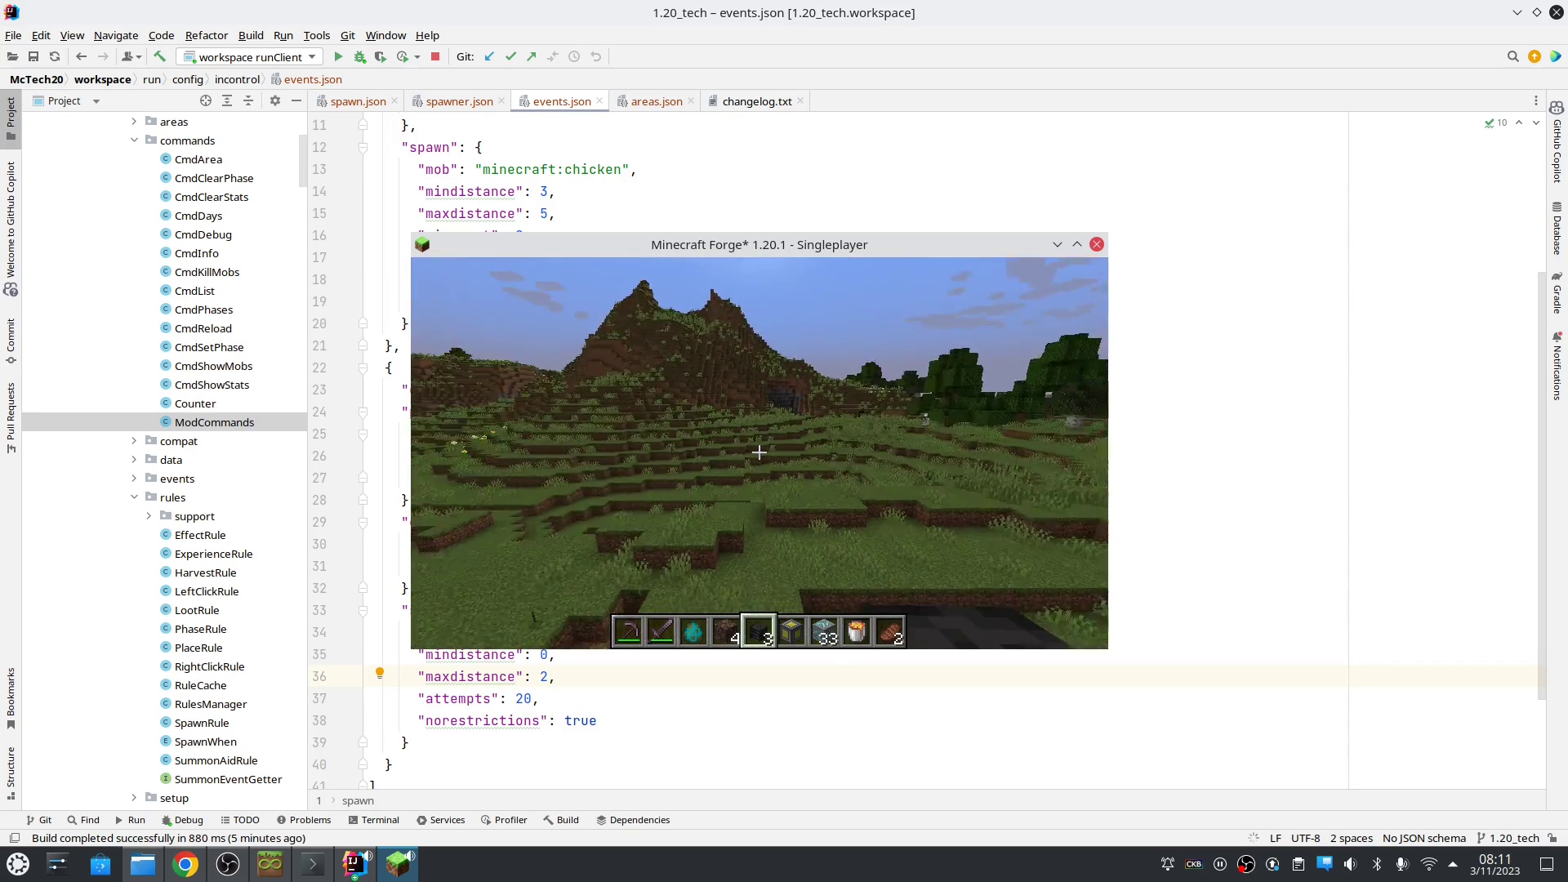
- Raise the game difficulty one level above Peaceful and return to the game
key("Escape")
left_click(725, 511)
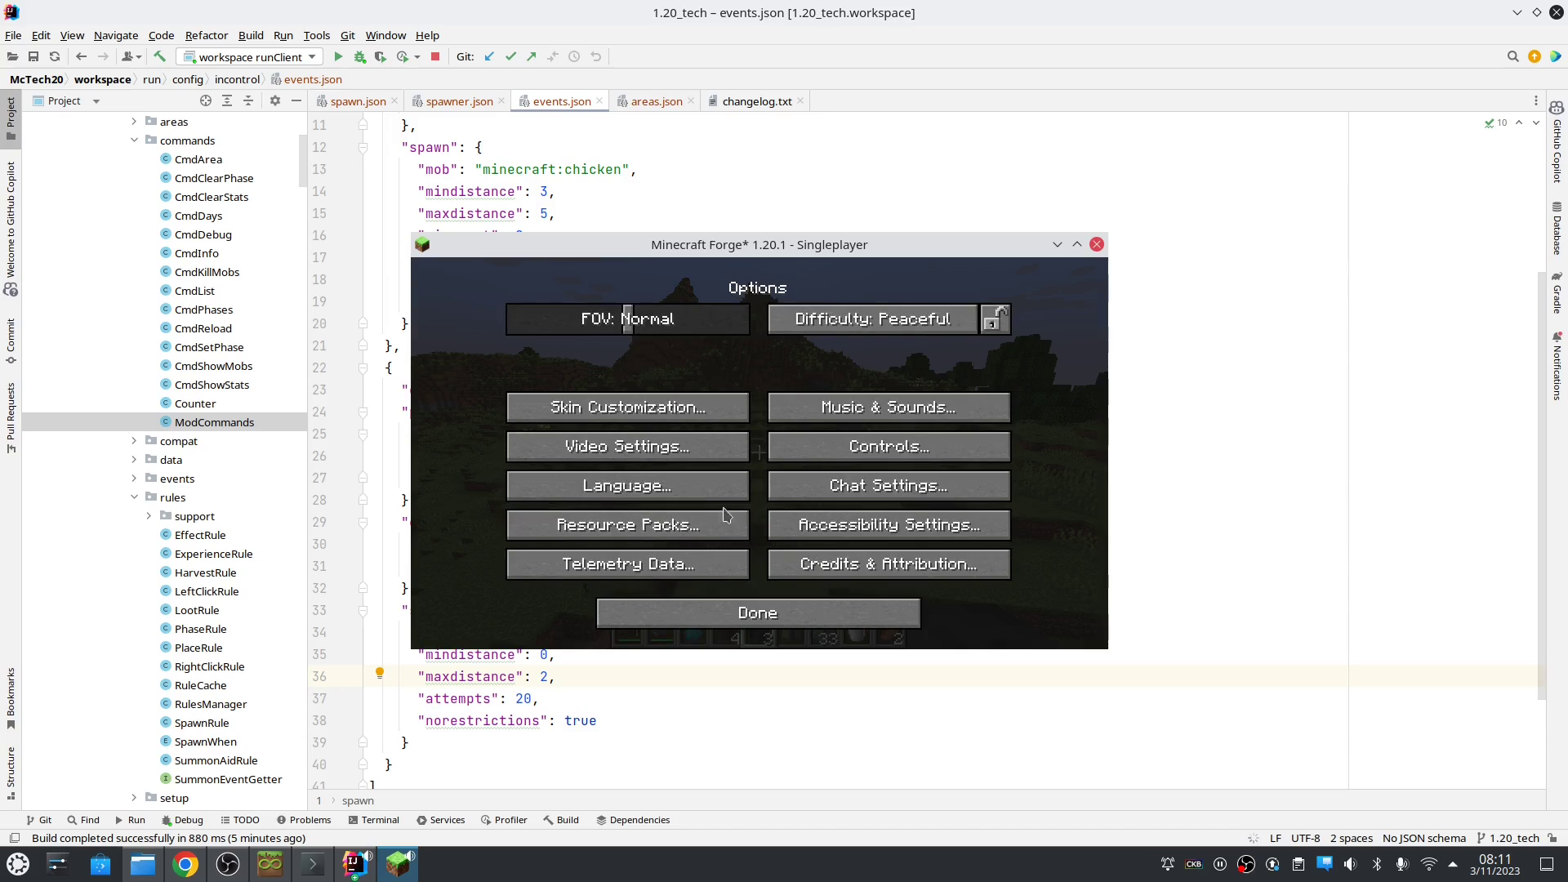
left_click(874, 320)
left_click(790, 615)
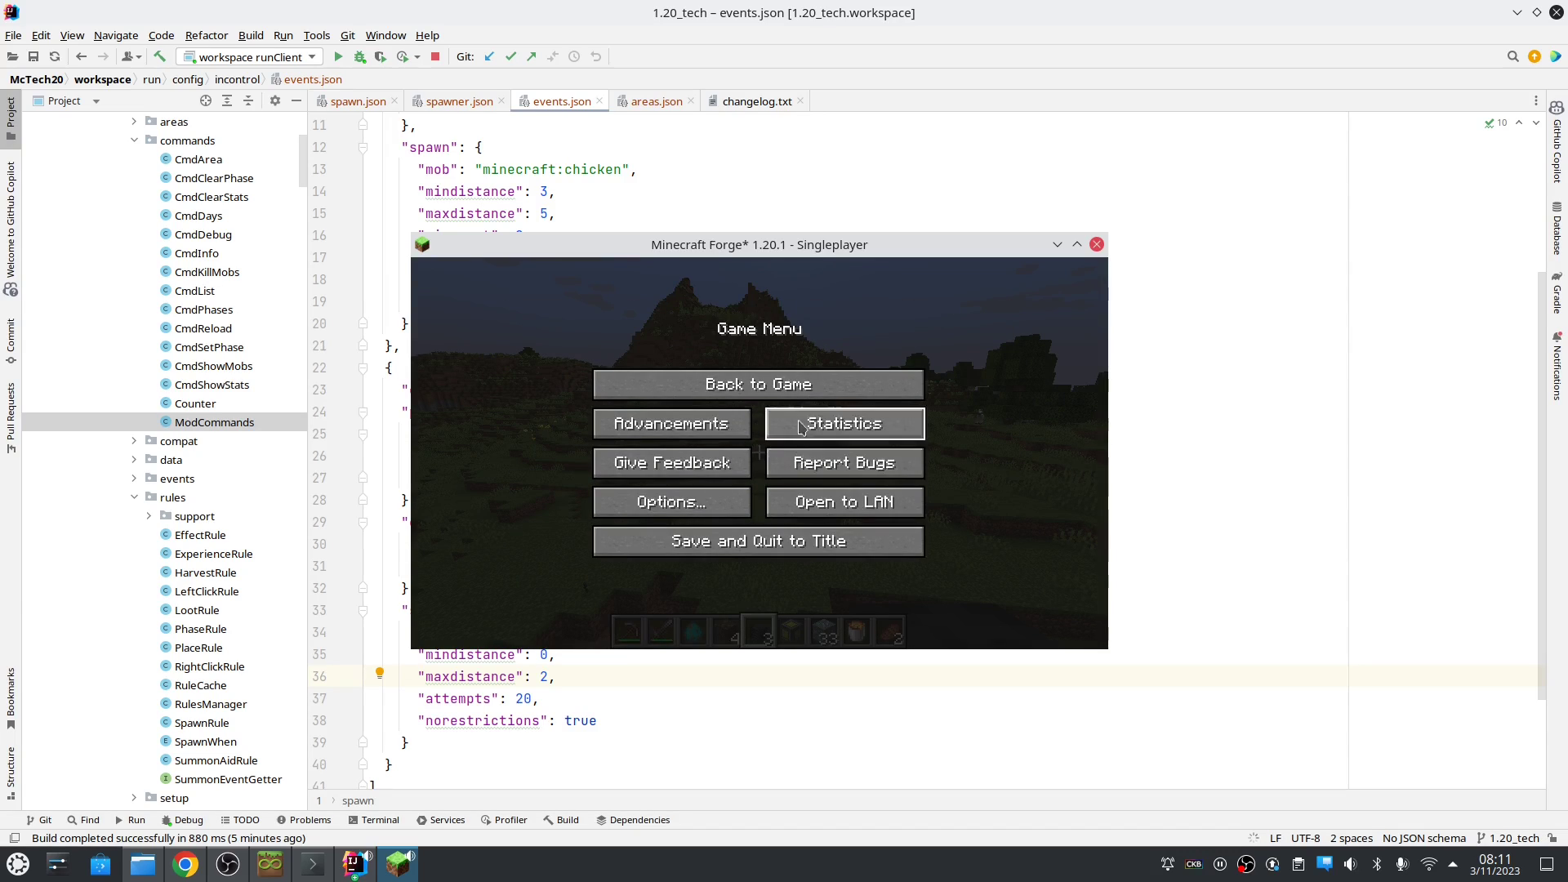
left_click(817, 384)
- Query the current area with /incontrol area, fly over the grassland beside the water, and repeat the query there
type("/incontrol area")
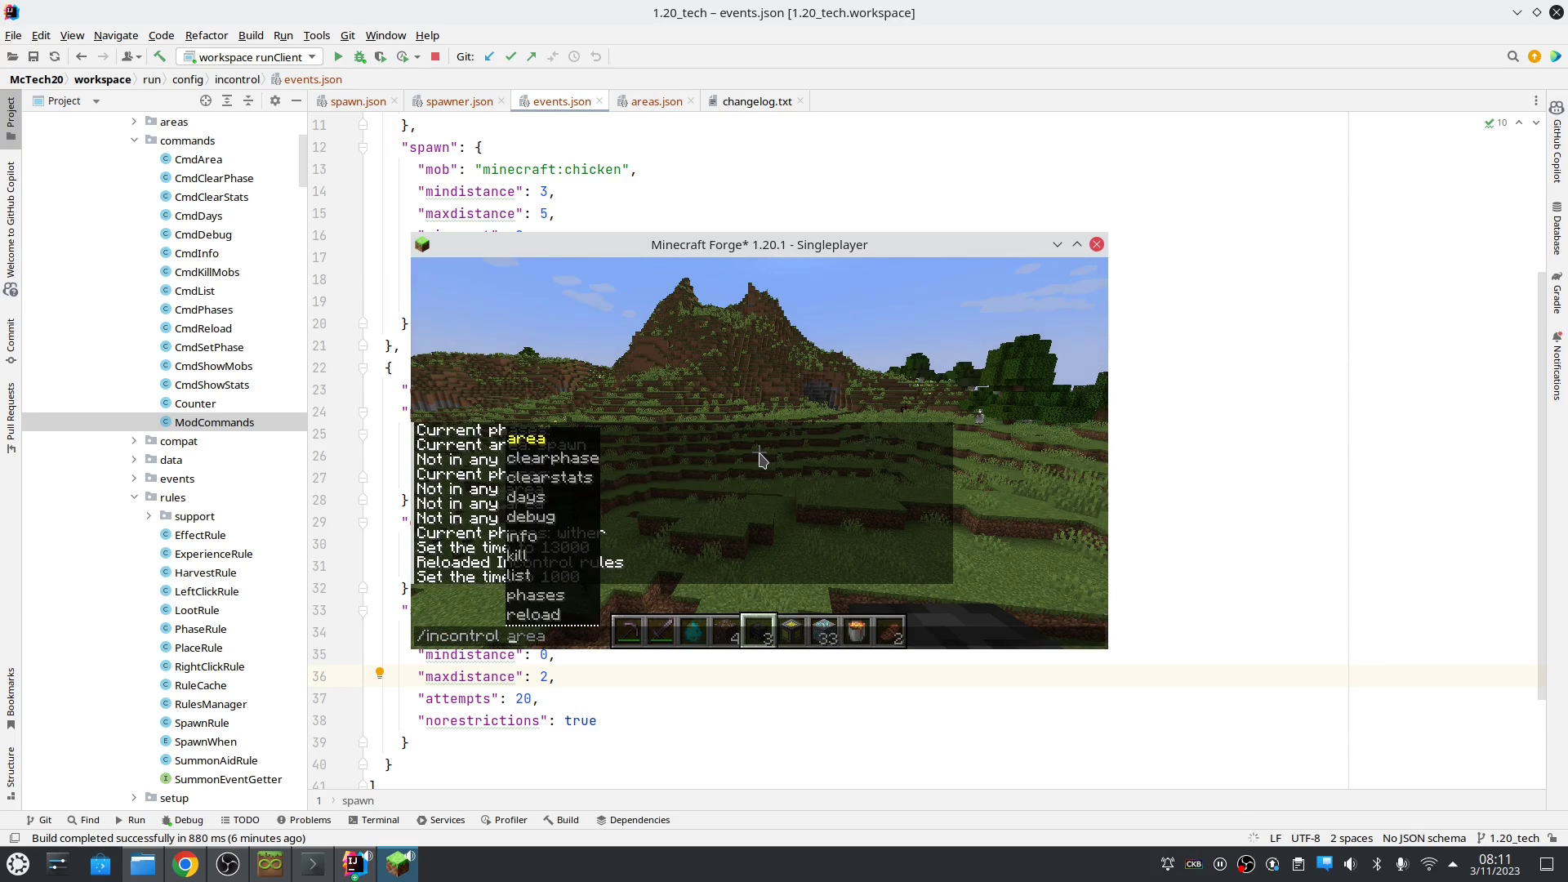
key("Return")
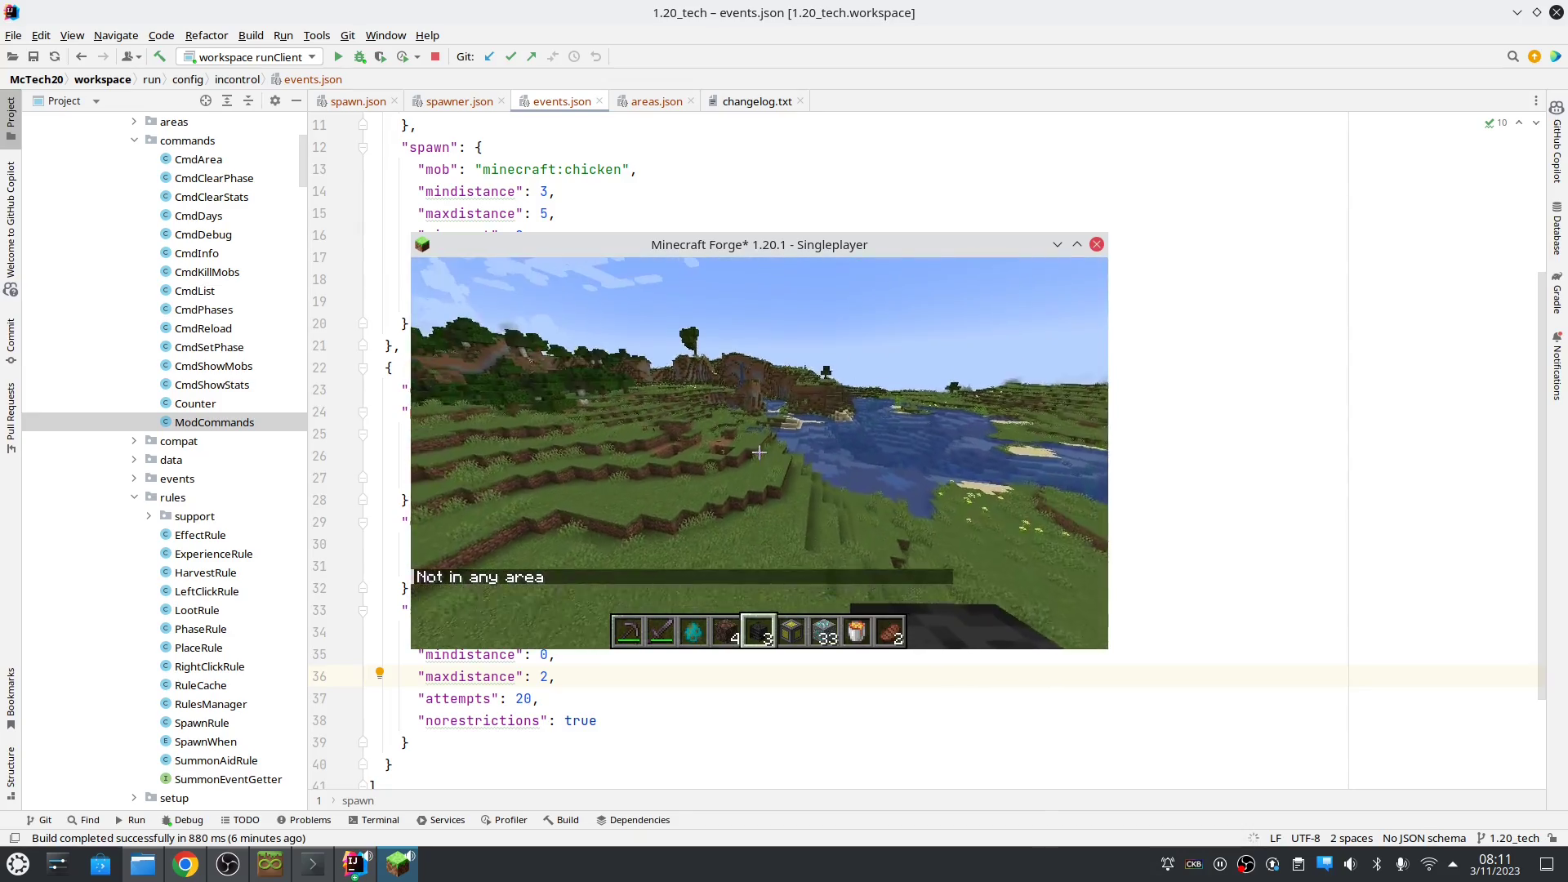
key("w")
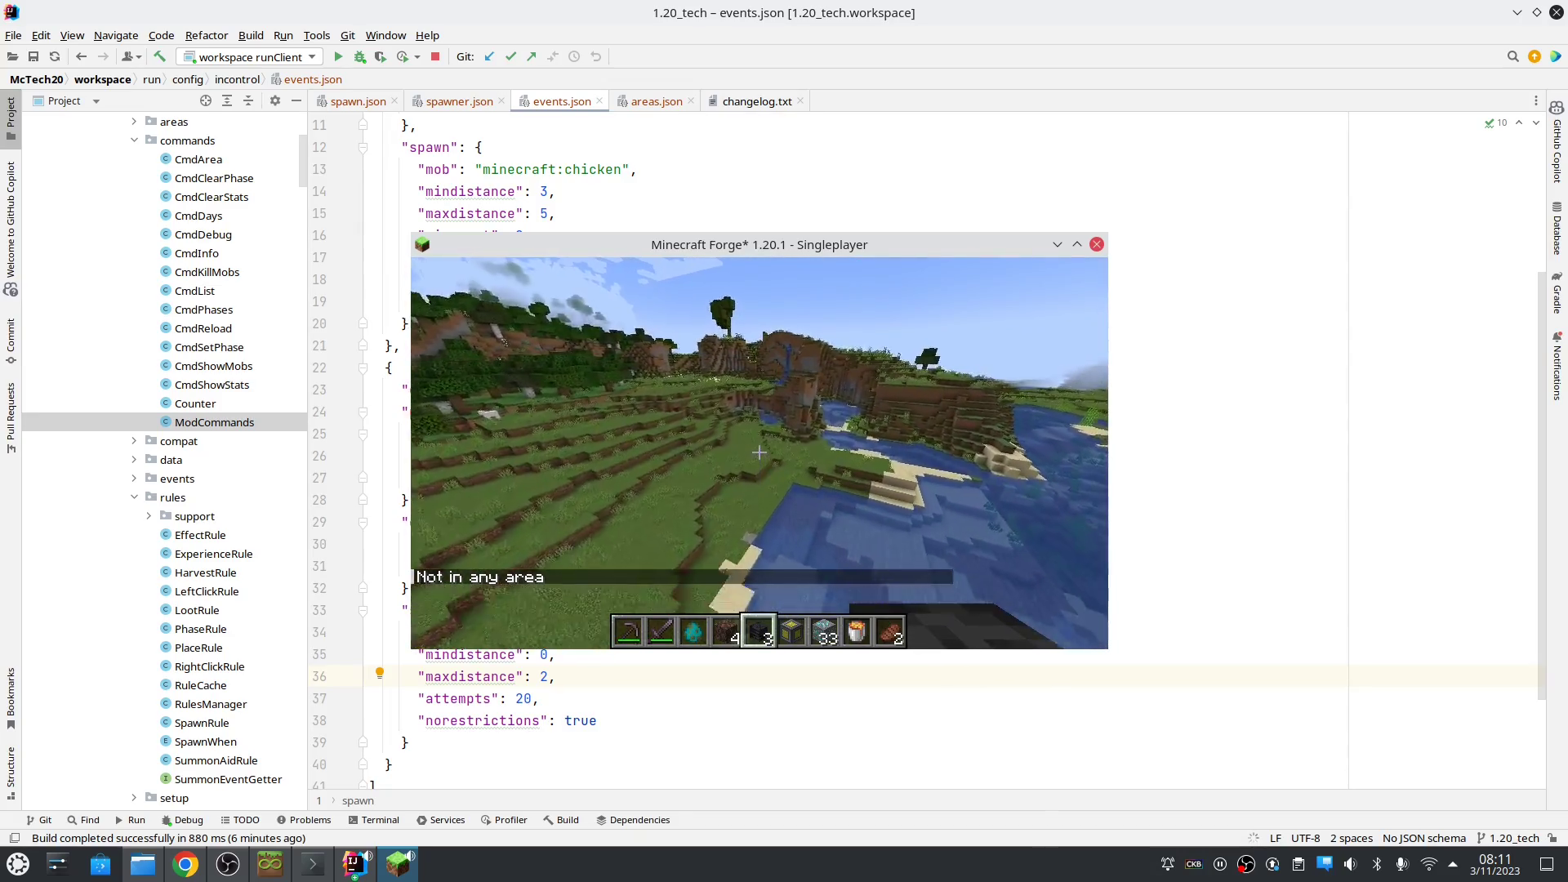
key("w")
key("t")
key("Up")
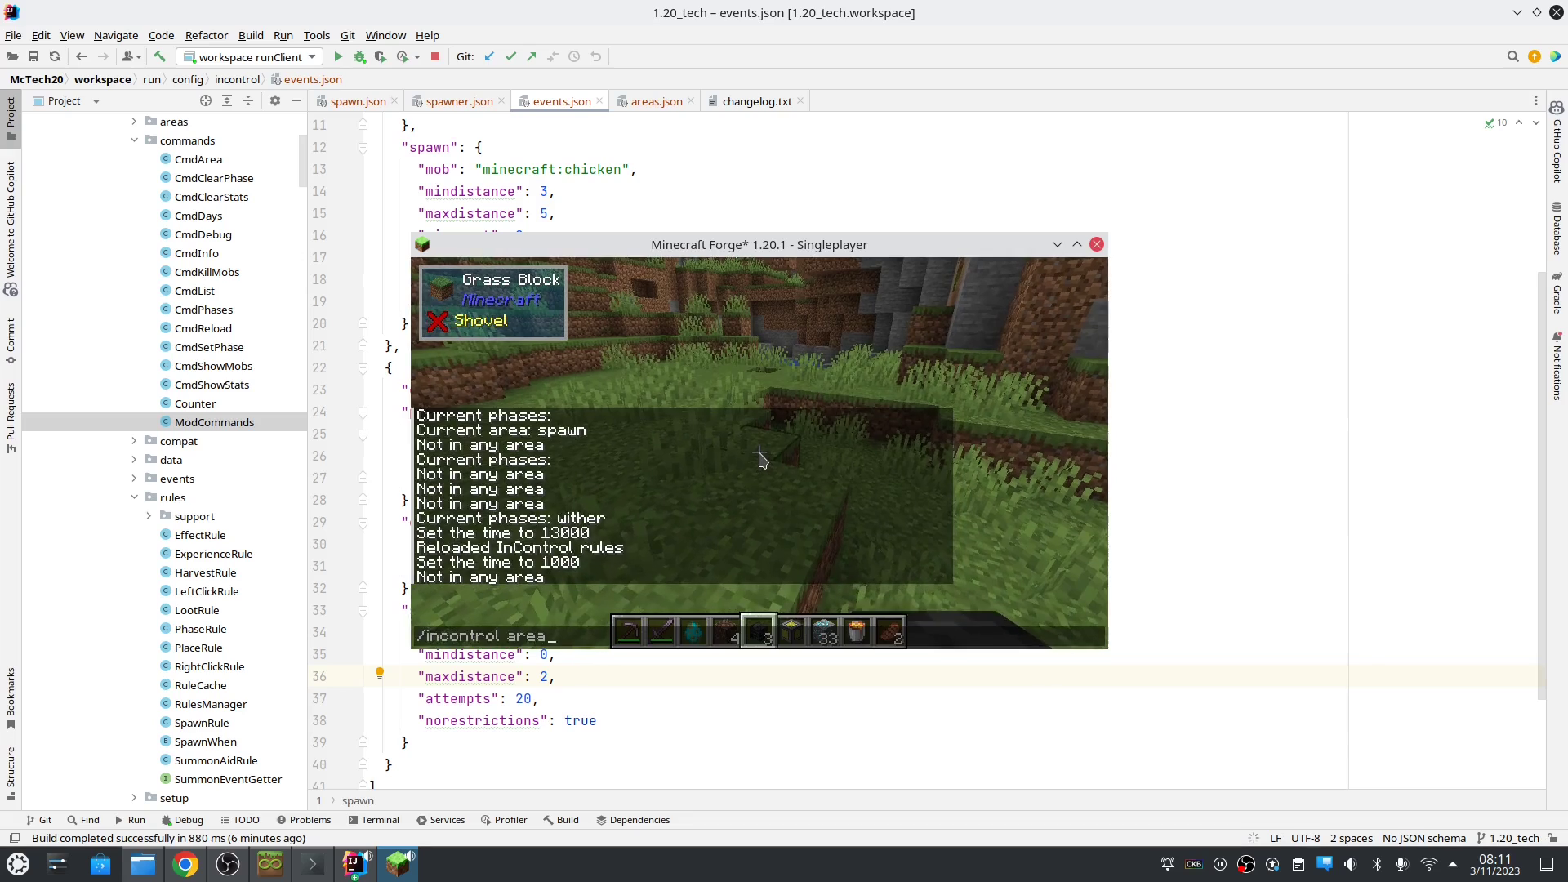
key("Return")
- Switch to IntelliJ IDEA and examine the mob_killed and block_broken event types in events.json
key("alt+Tab")
scroll(760, 453, "up", 4)
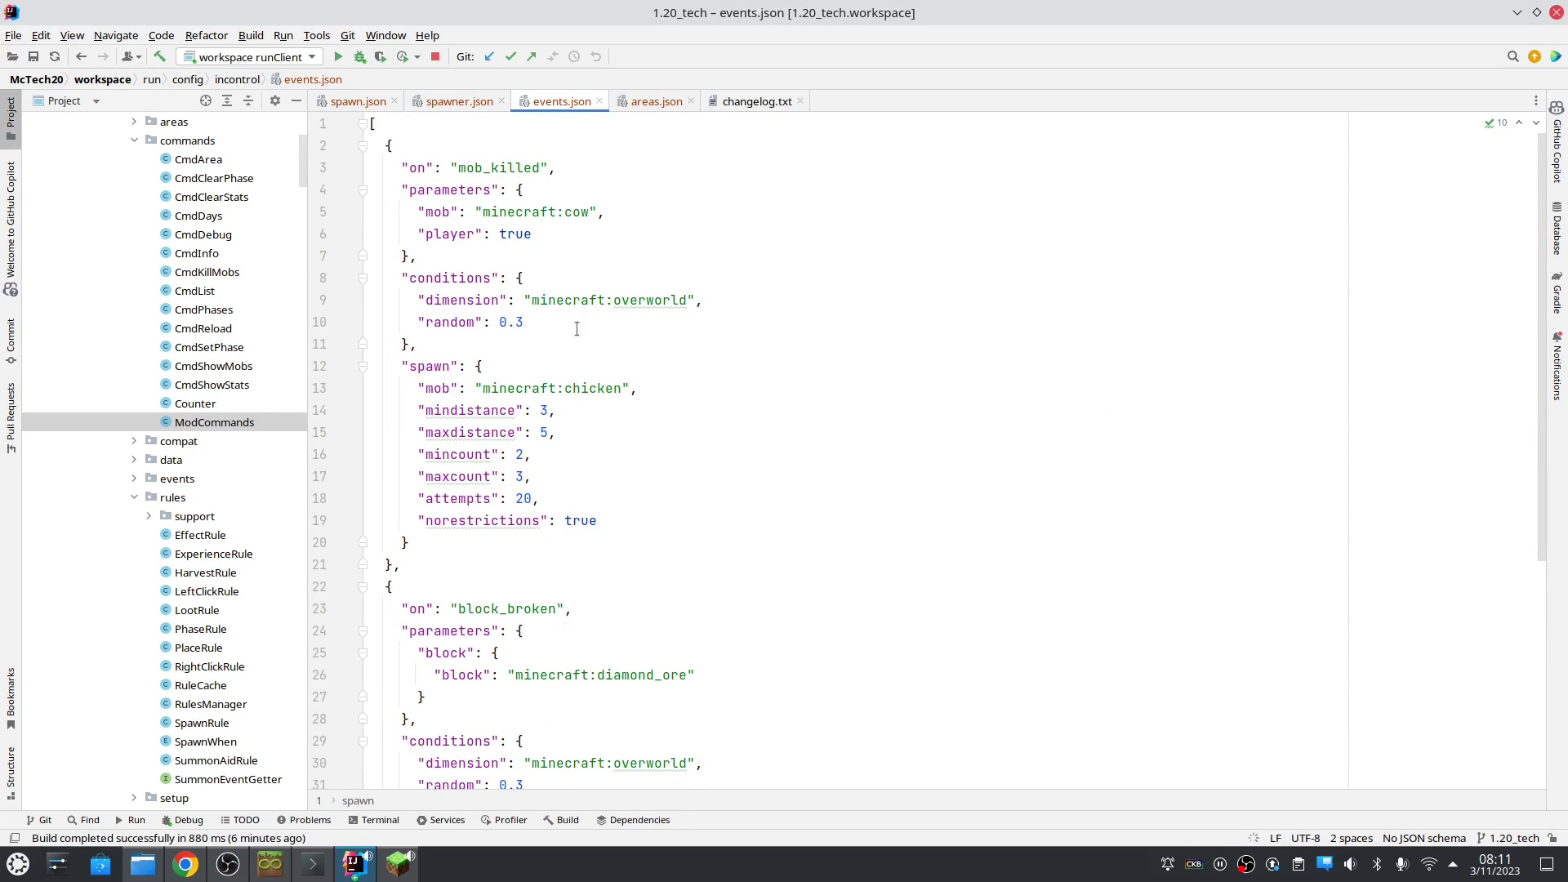
triple_click(489, 168)
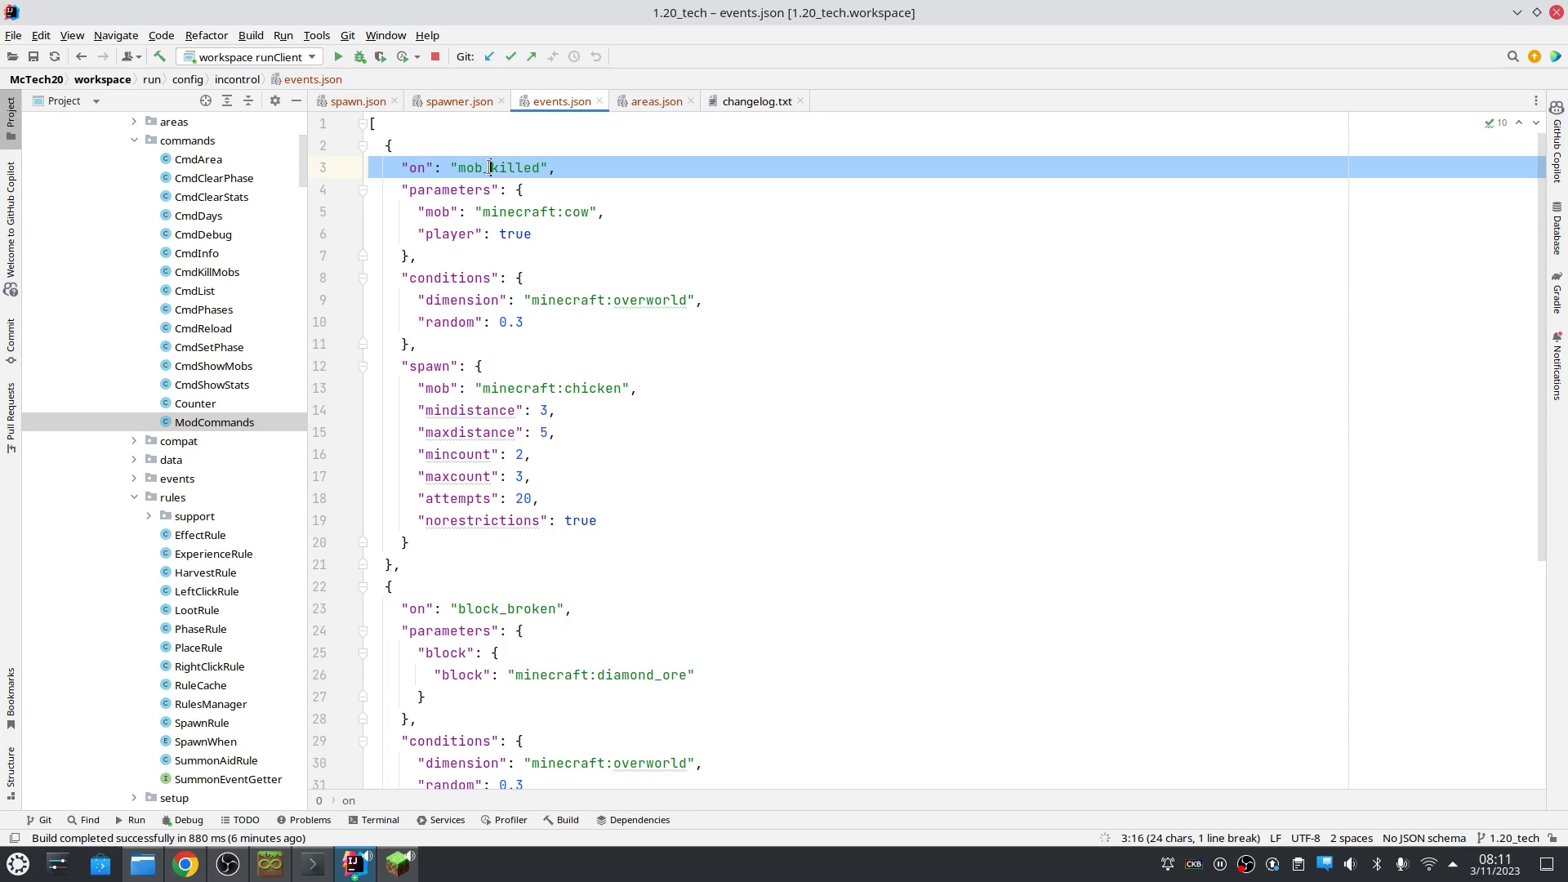
triple_click(489, 609)
left_click(550, 344)
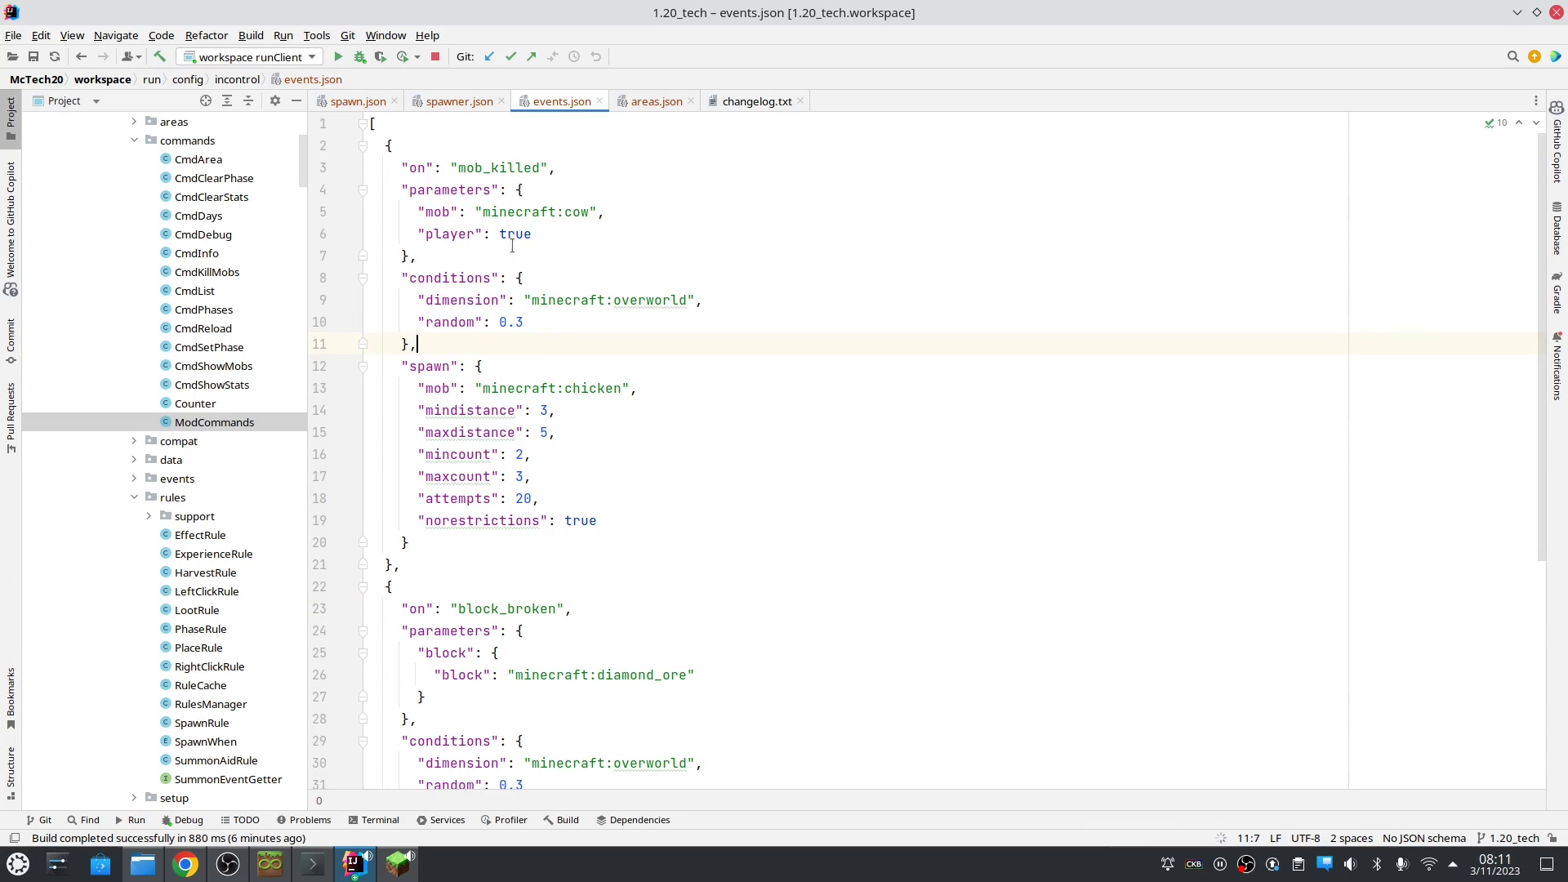
- Review the mob_killed event in events.json: its cow and player parameters, dimension and random conditions, and chicken spawn settings
triple_click(476, 168)
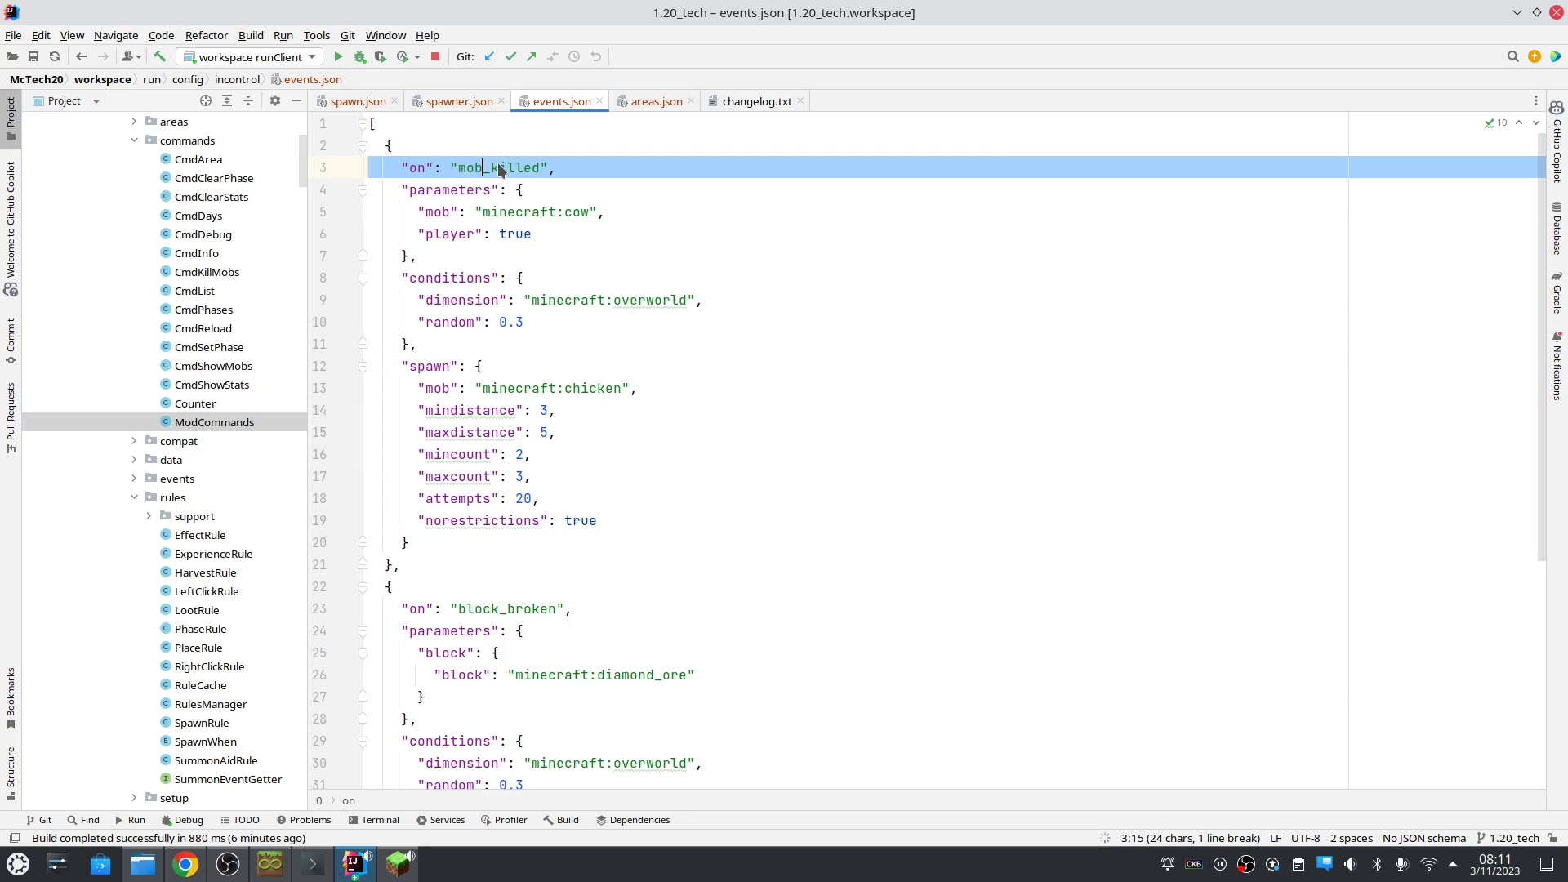
triple_click(514, 211)
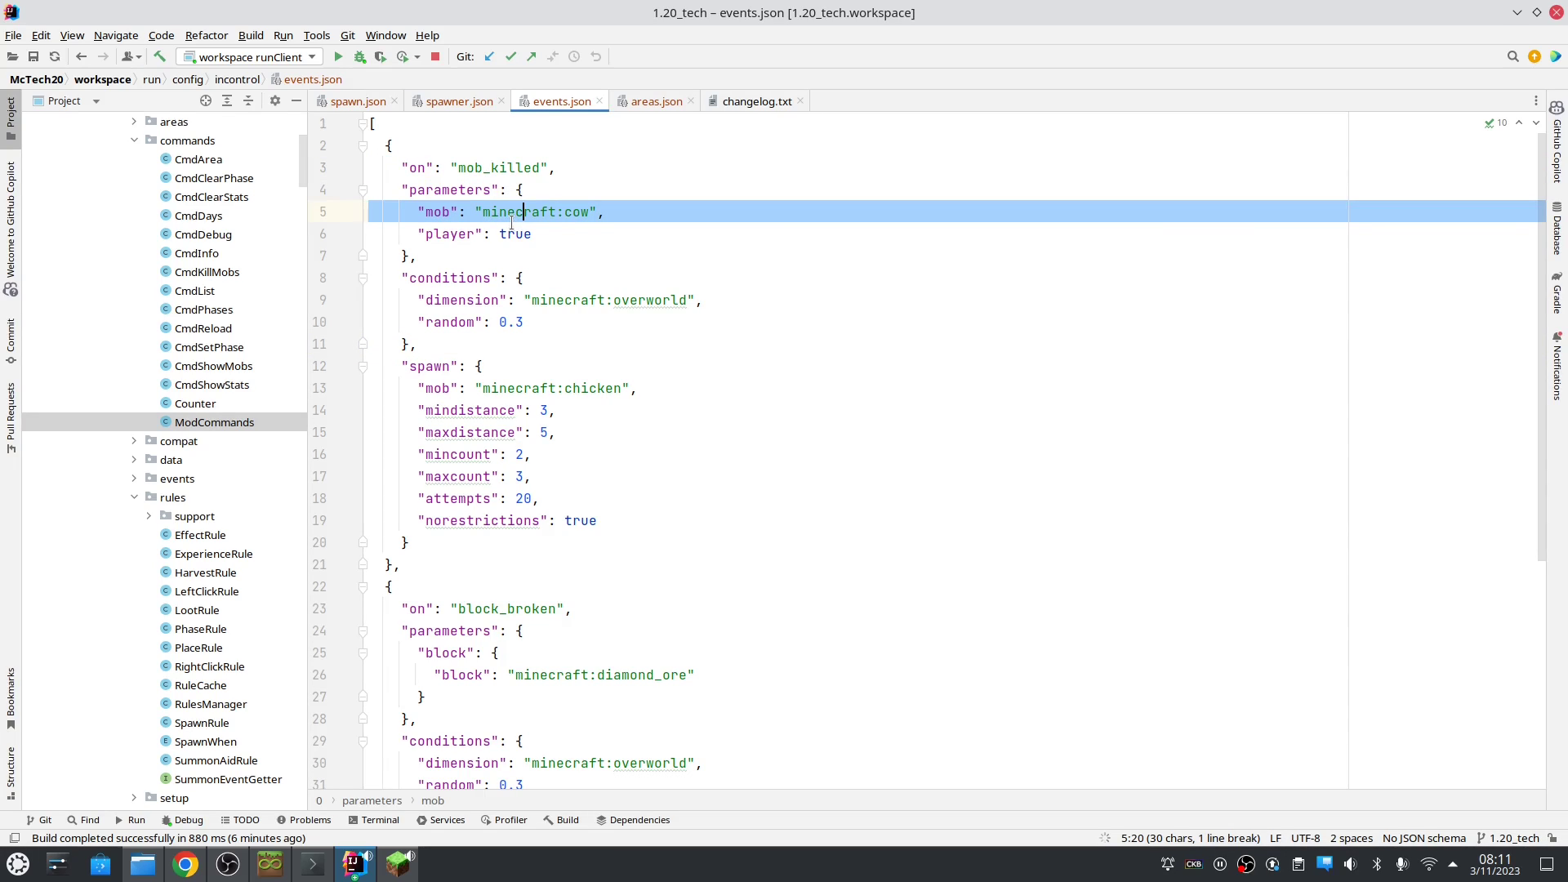
double_click(511, 234)
left_click(512, 233)
triple_click(588, 300)
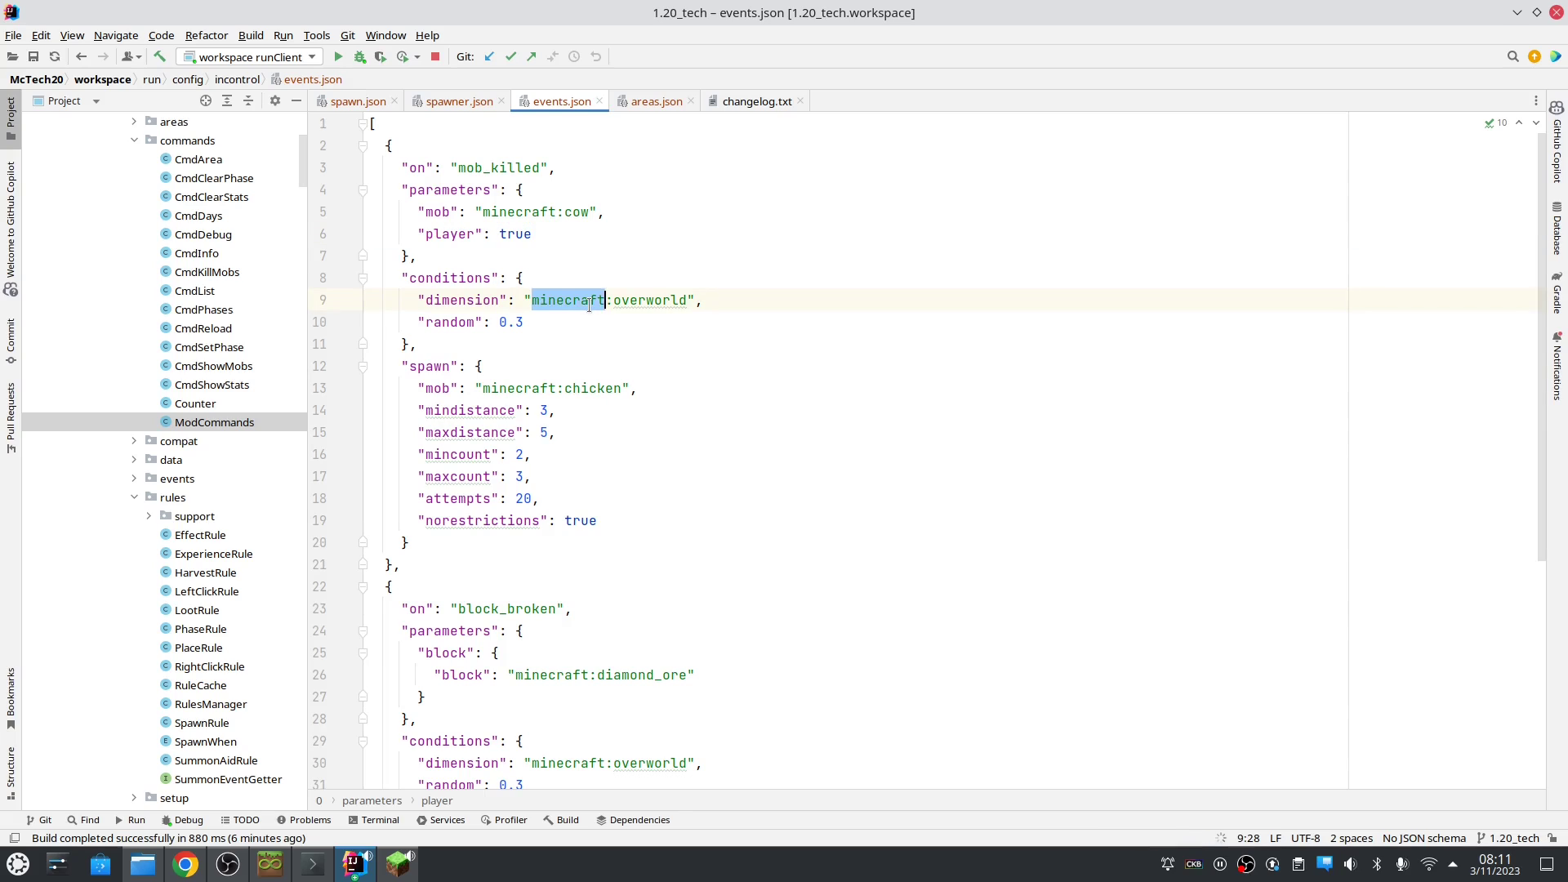
double_click(501, 322)
left_click(523, 322)
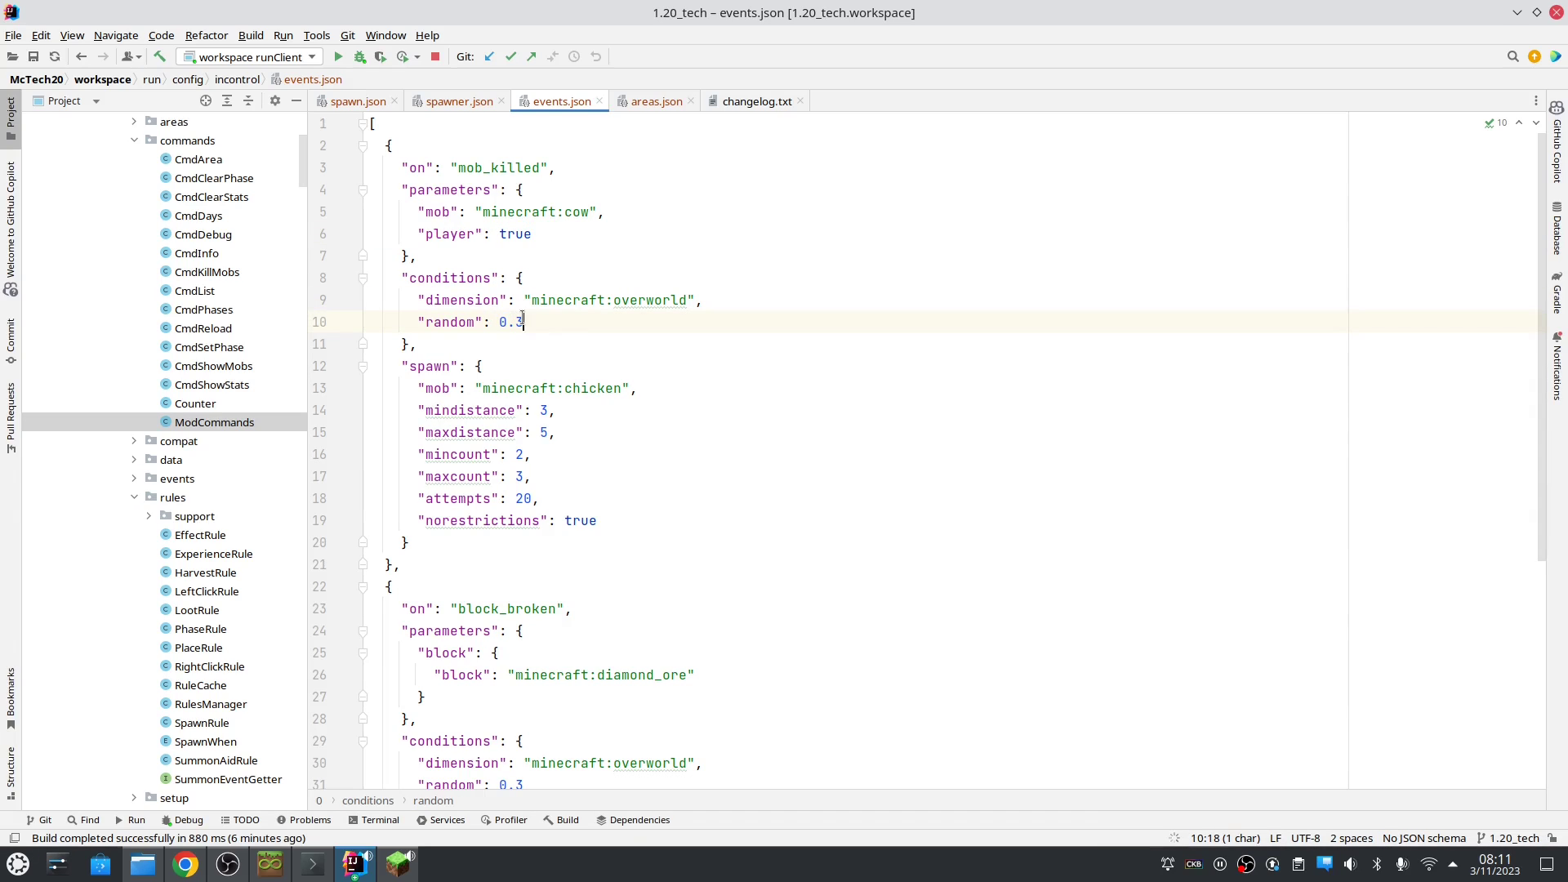
triple_click(514, 389)
left_click_drag(515, 389, 515, 521)
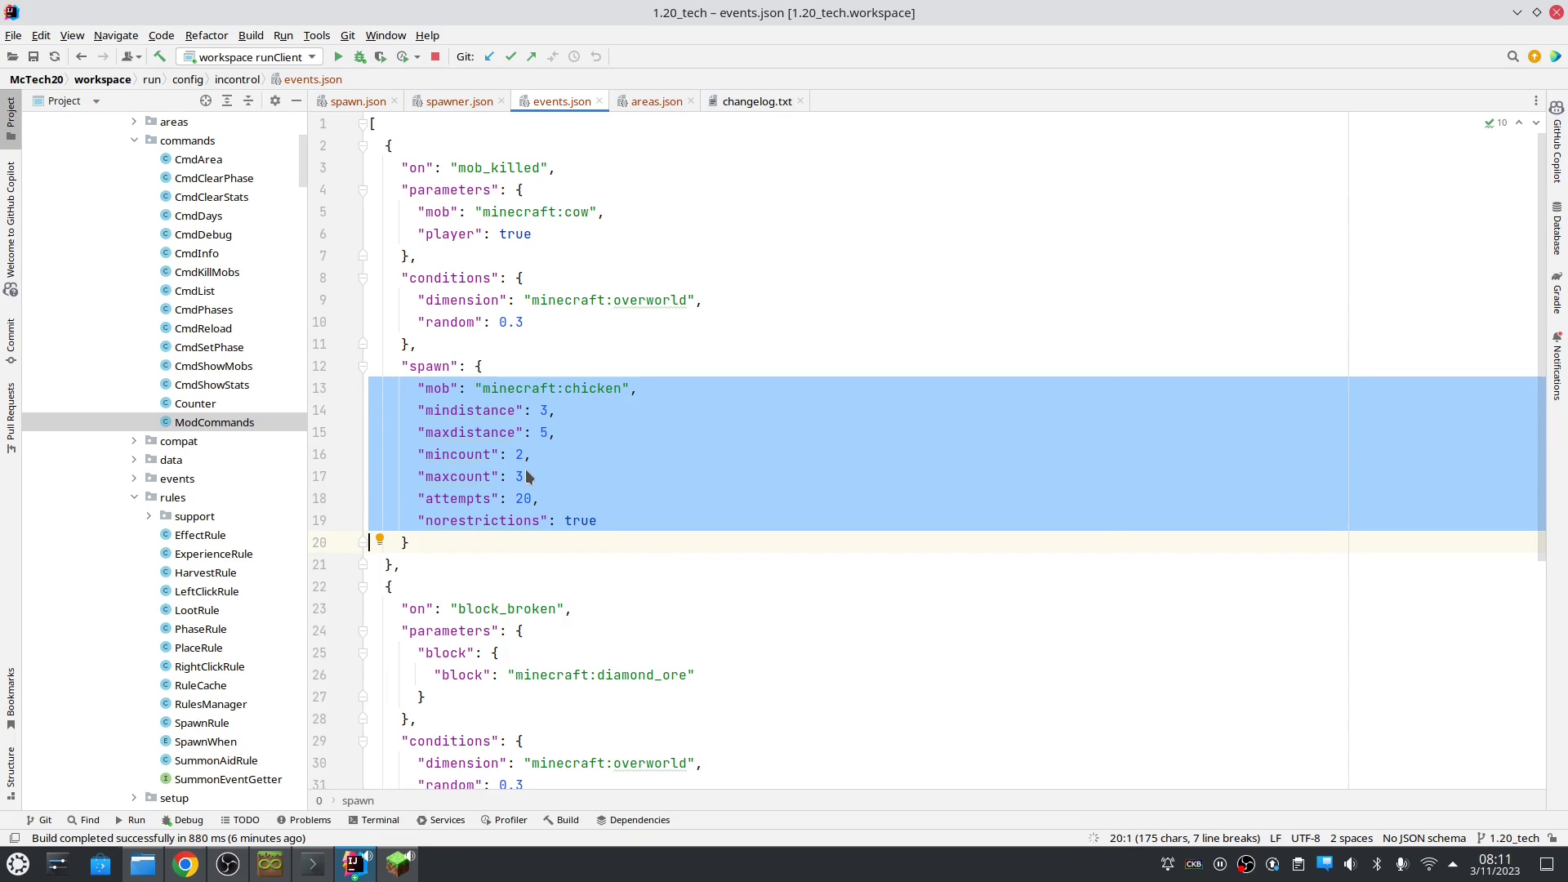
- Switch to Minecraft, search the item list for cow, and put the cow spawn egg in the seventh hotbar slot
key("alt+Tab")
key("e")
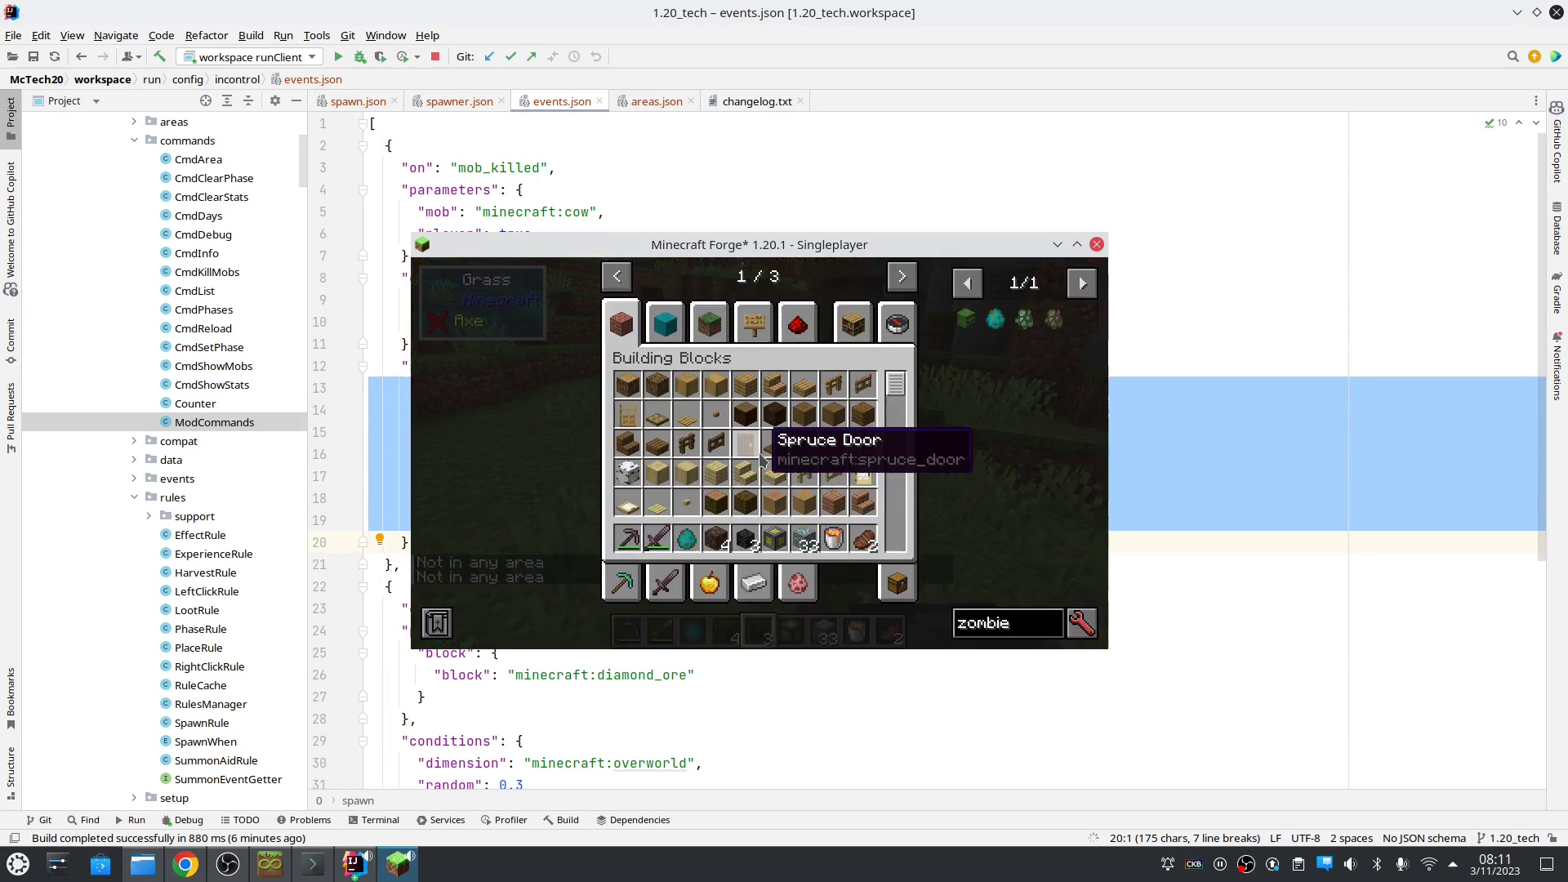
right_click(1005, 629)
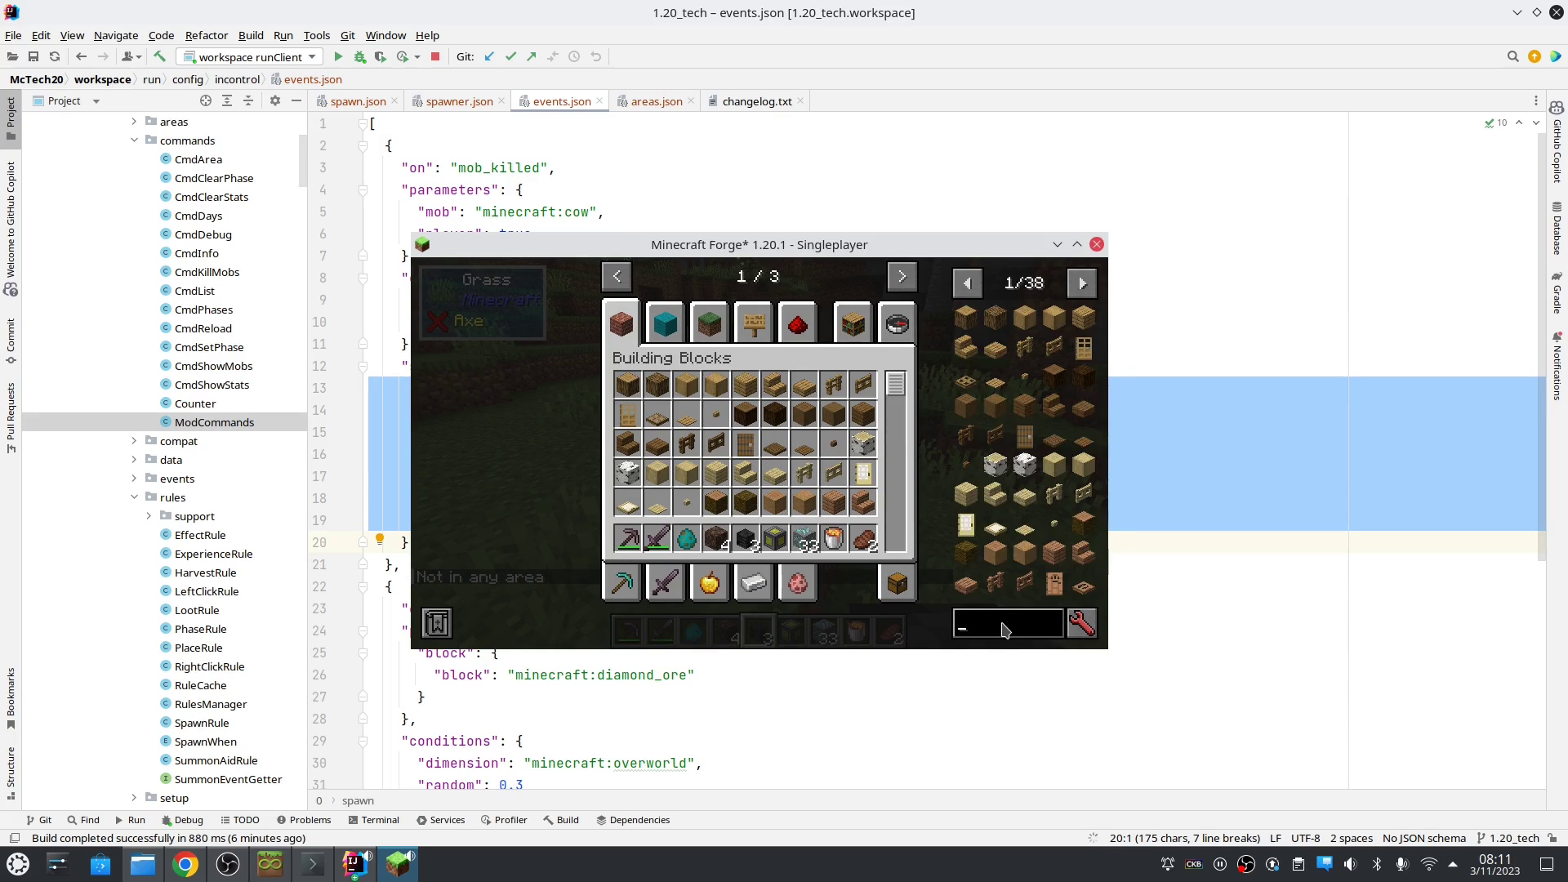
type("ciw")
key("BackSpace")
key("BackSpace")
type("ow")
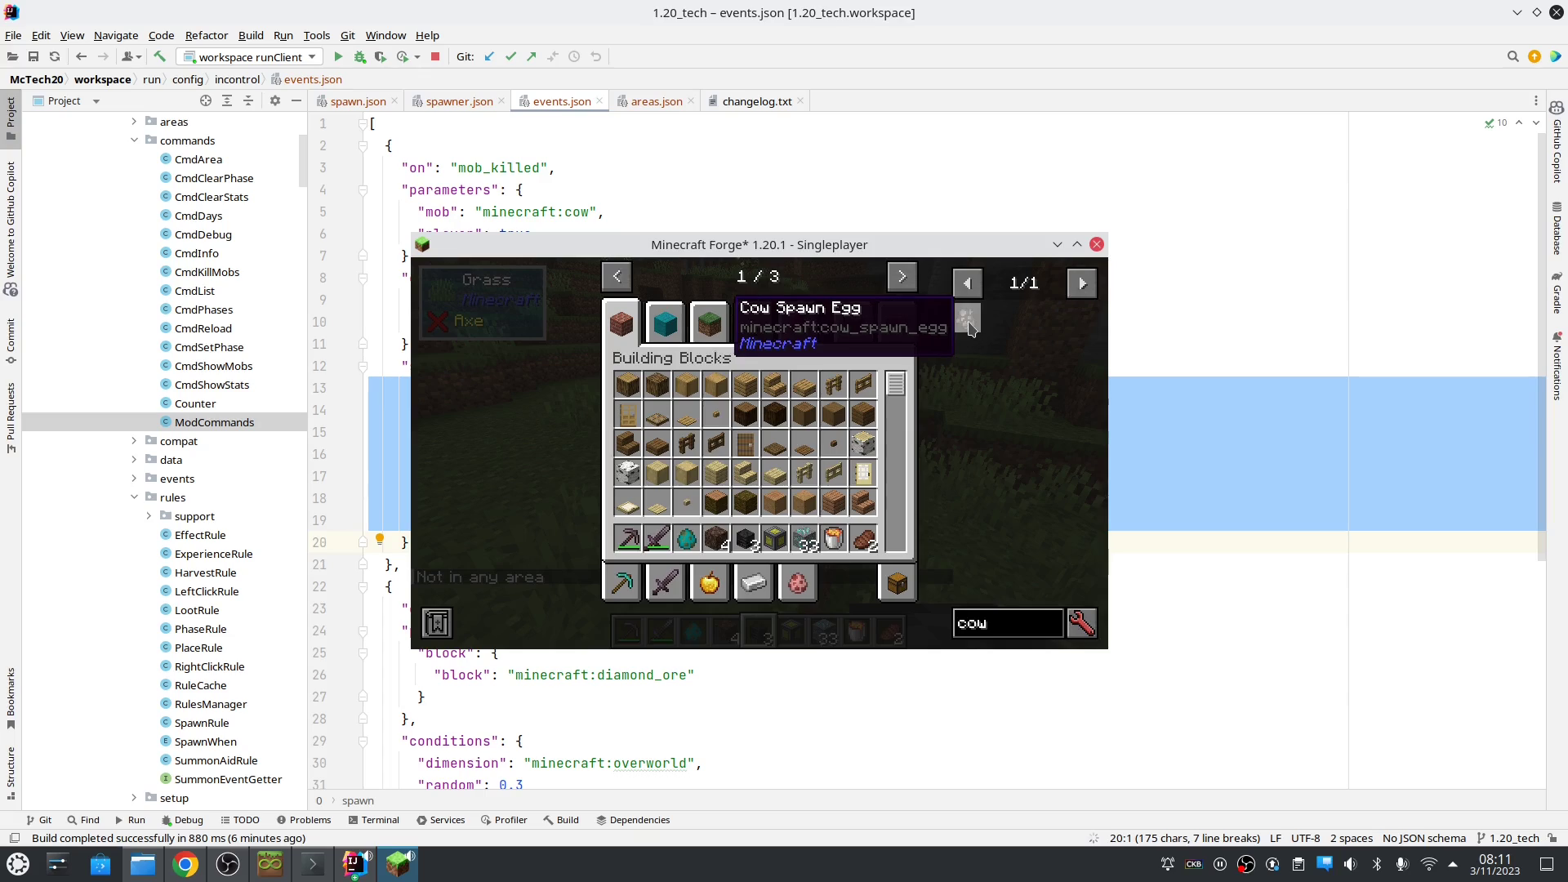
left_click(968, 320)
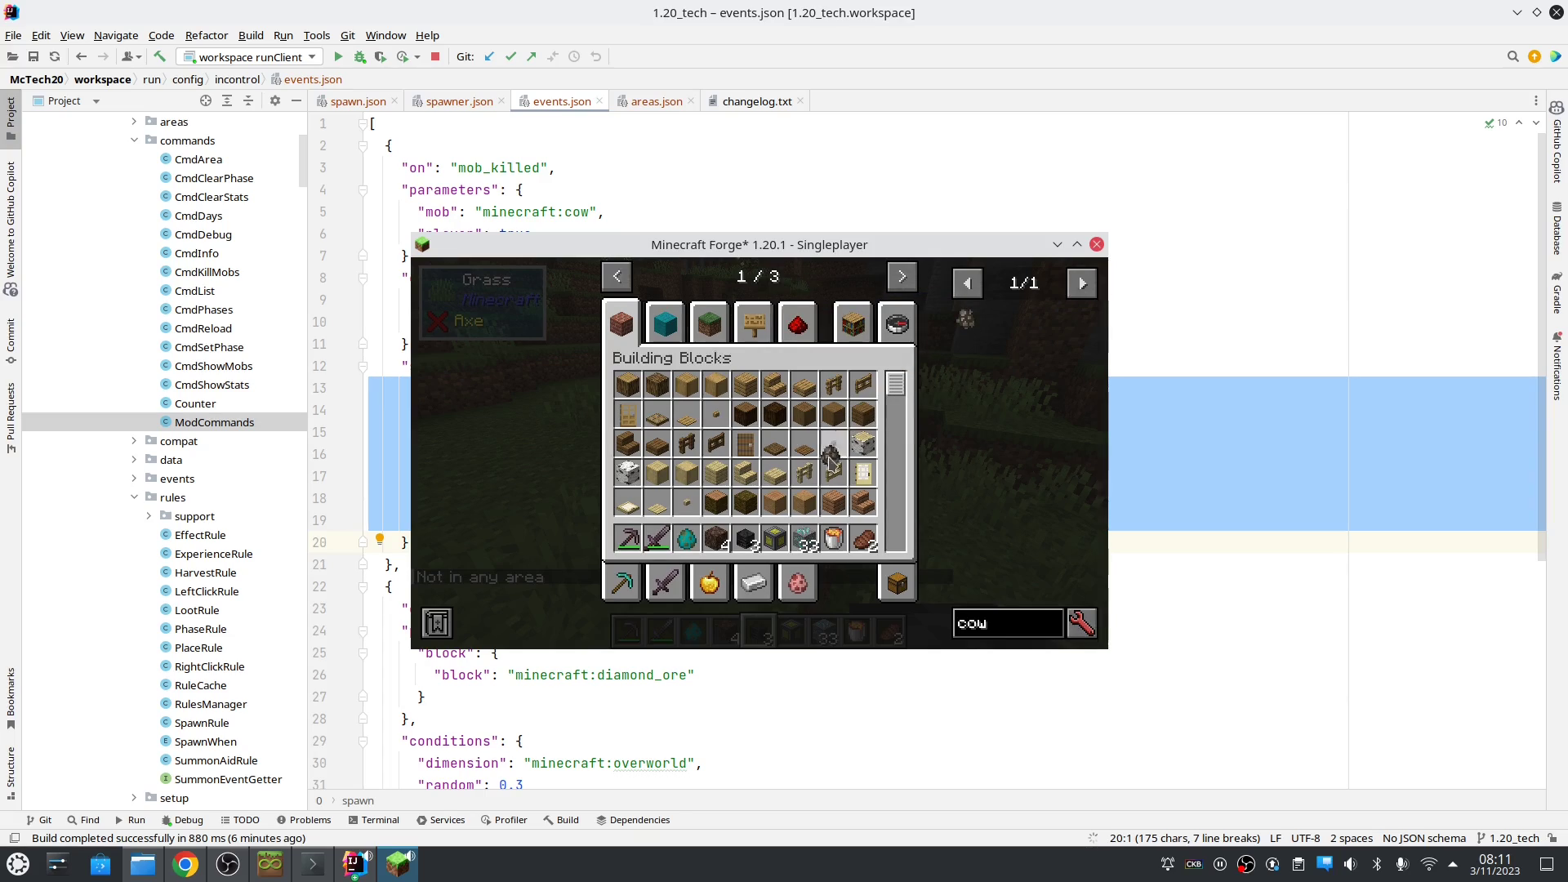
key("Escape")
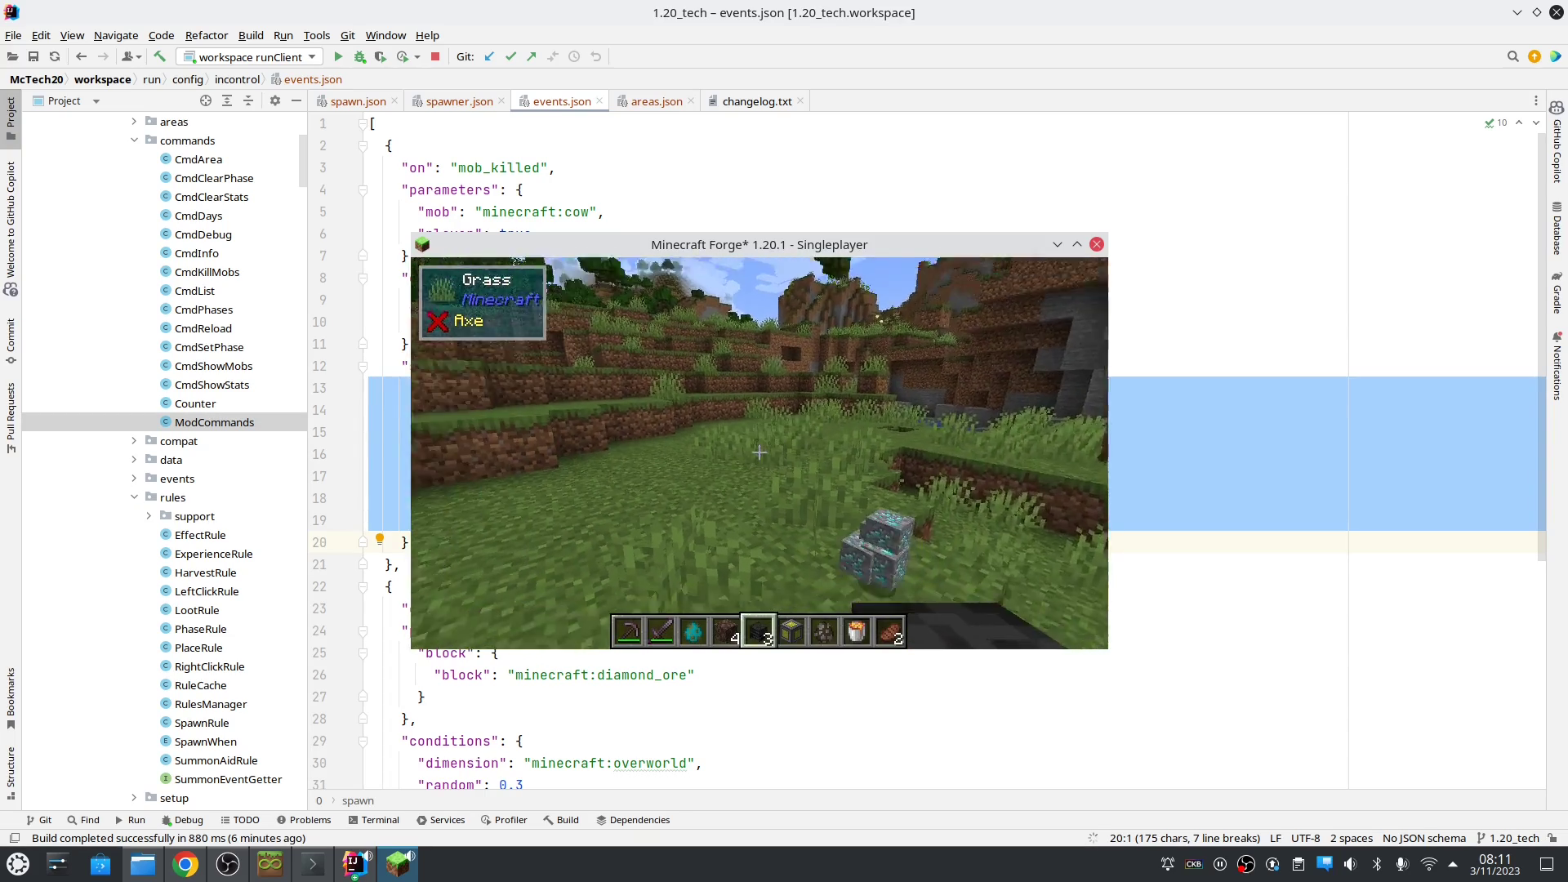
- Spawn cows on the grass with the cow spawn egg and kill them with the sword to test the mob_killed event
scroll(760, 451, "down", 1)
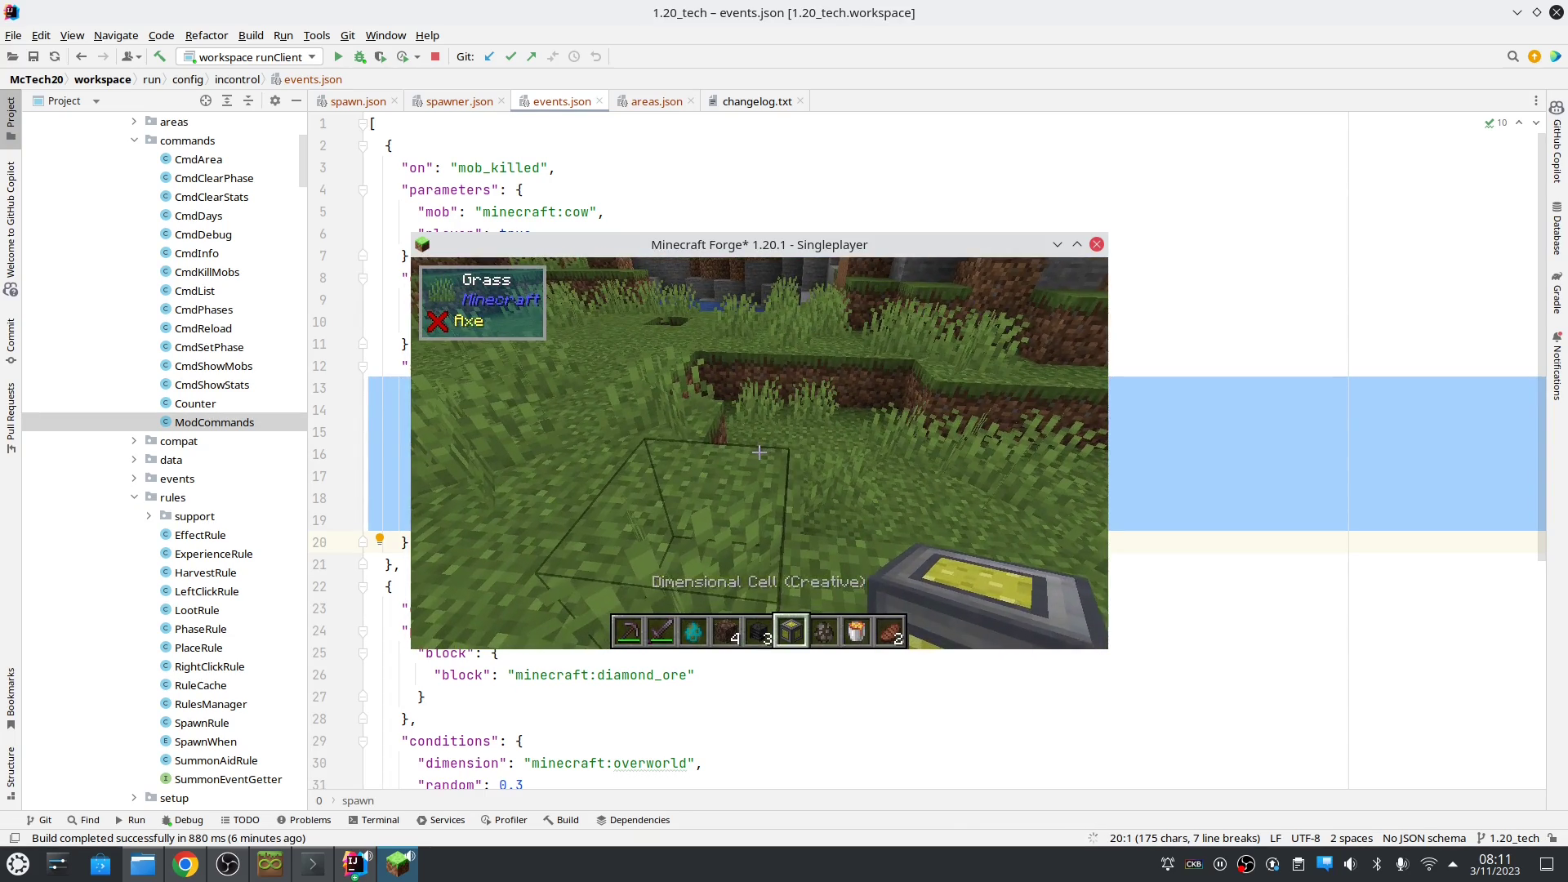
scroll(760, 452, "down", 1)
right_click(760, 452)
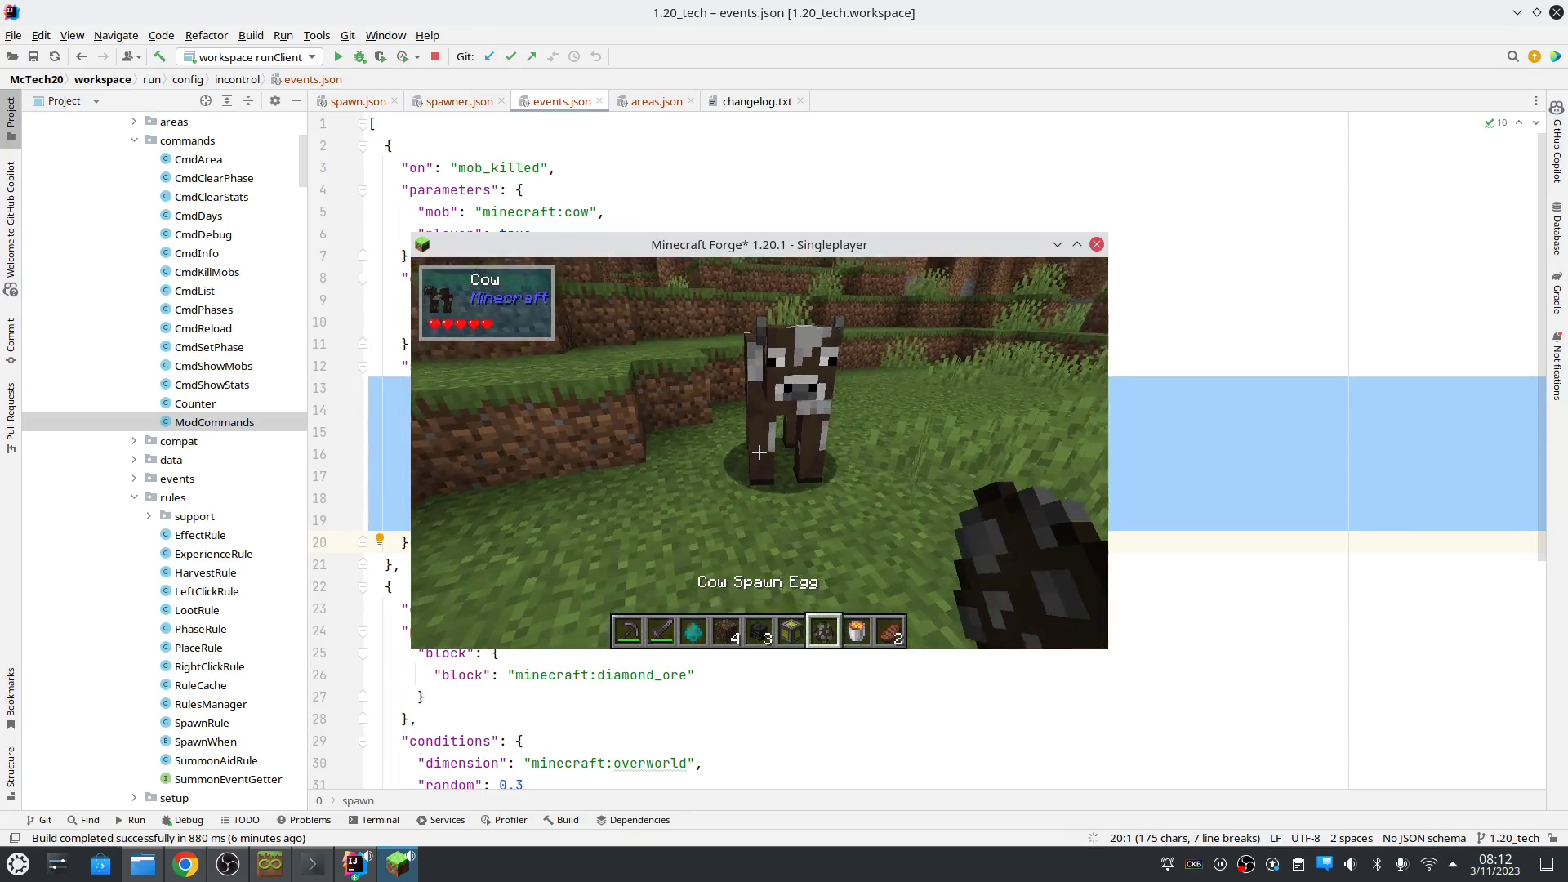
key("2")
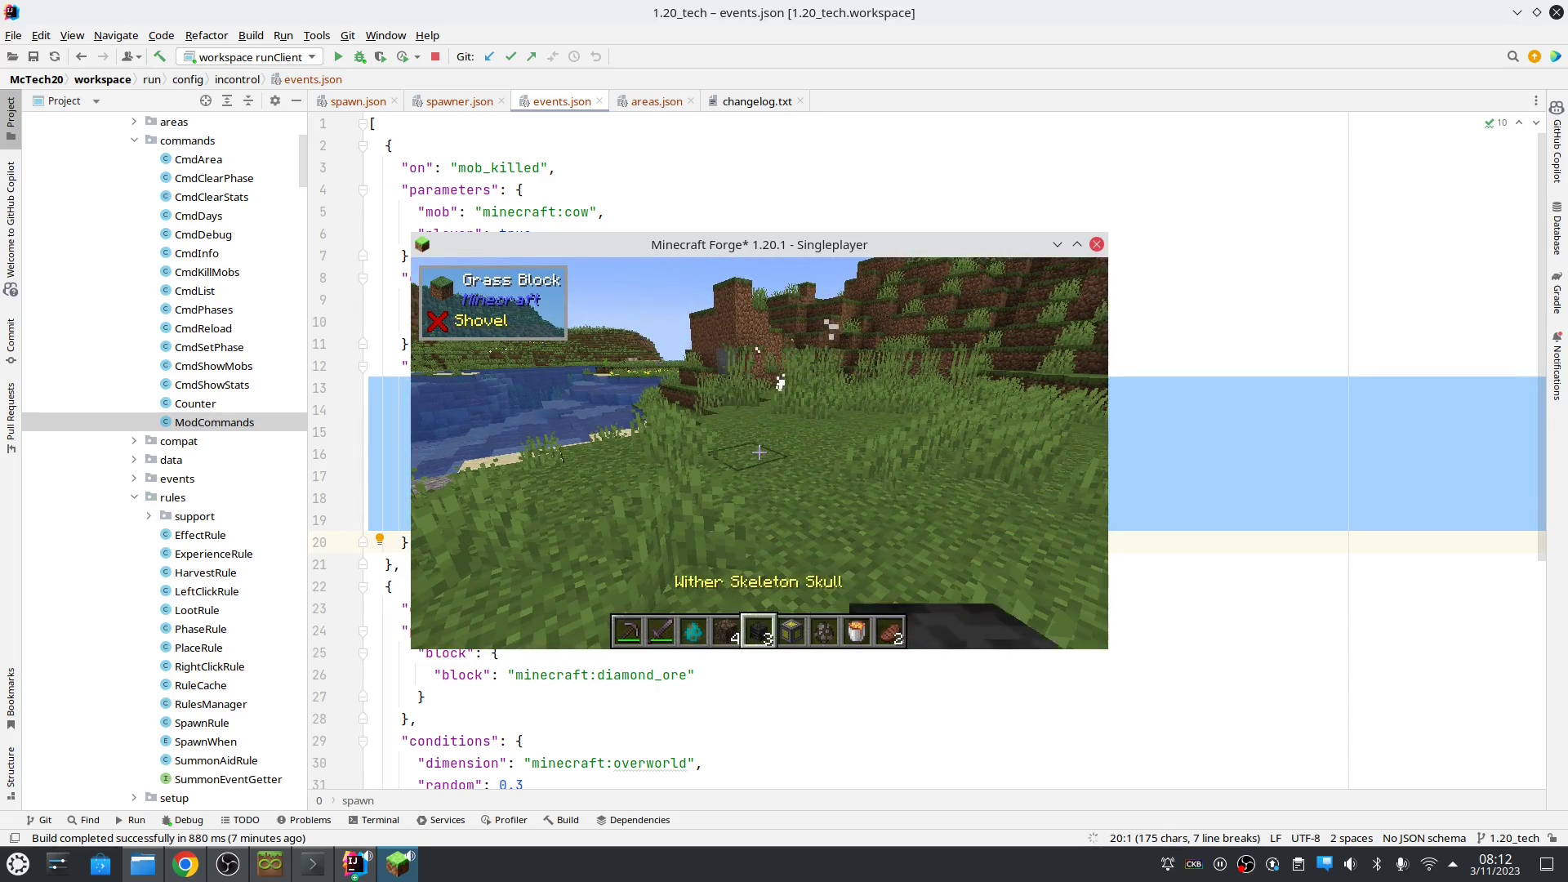
key("2")
left_click(760, 452)
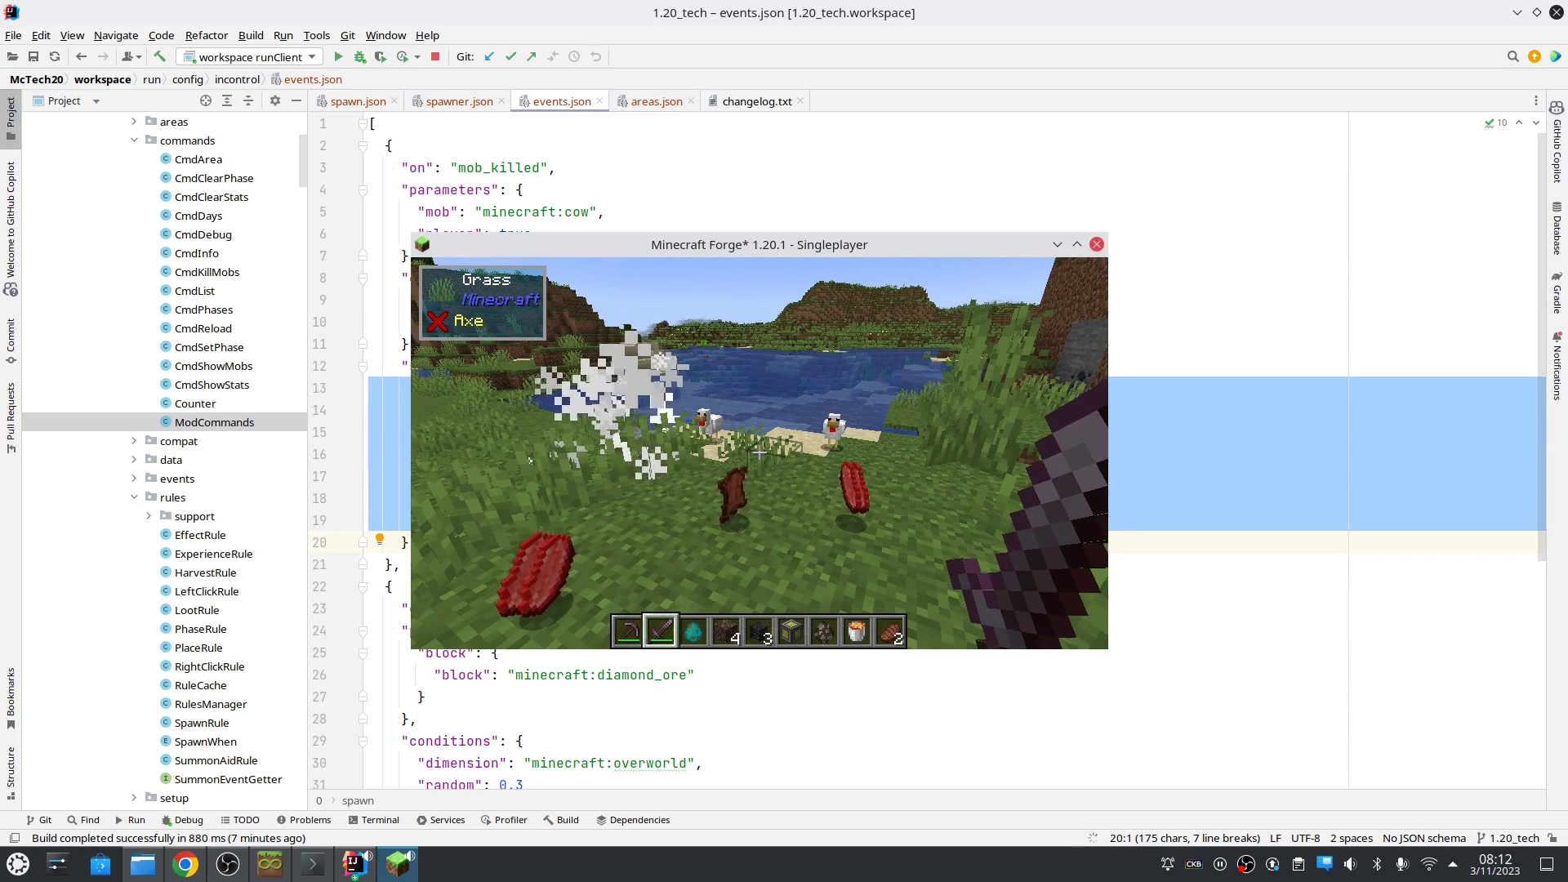
- Pause the game, switch to IntelliJ IDEA, and examine the minecraft:chicken spawn entry in events.json
key("Escape")
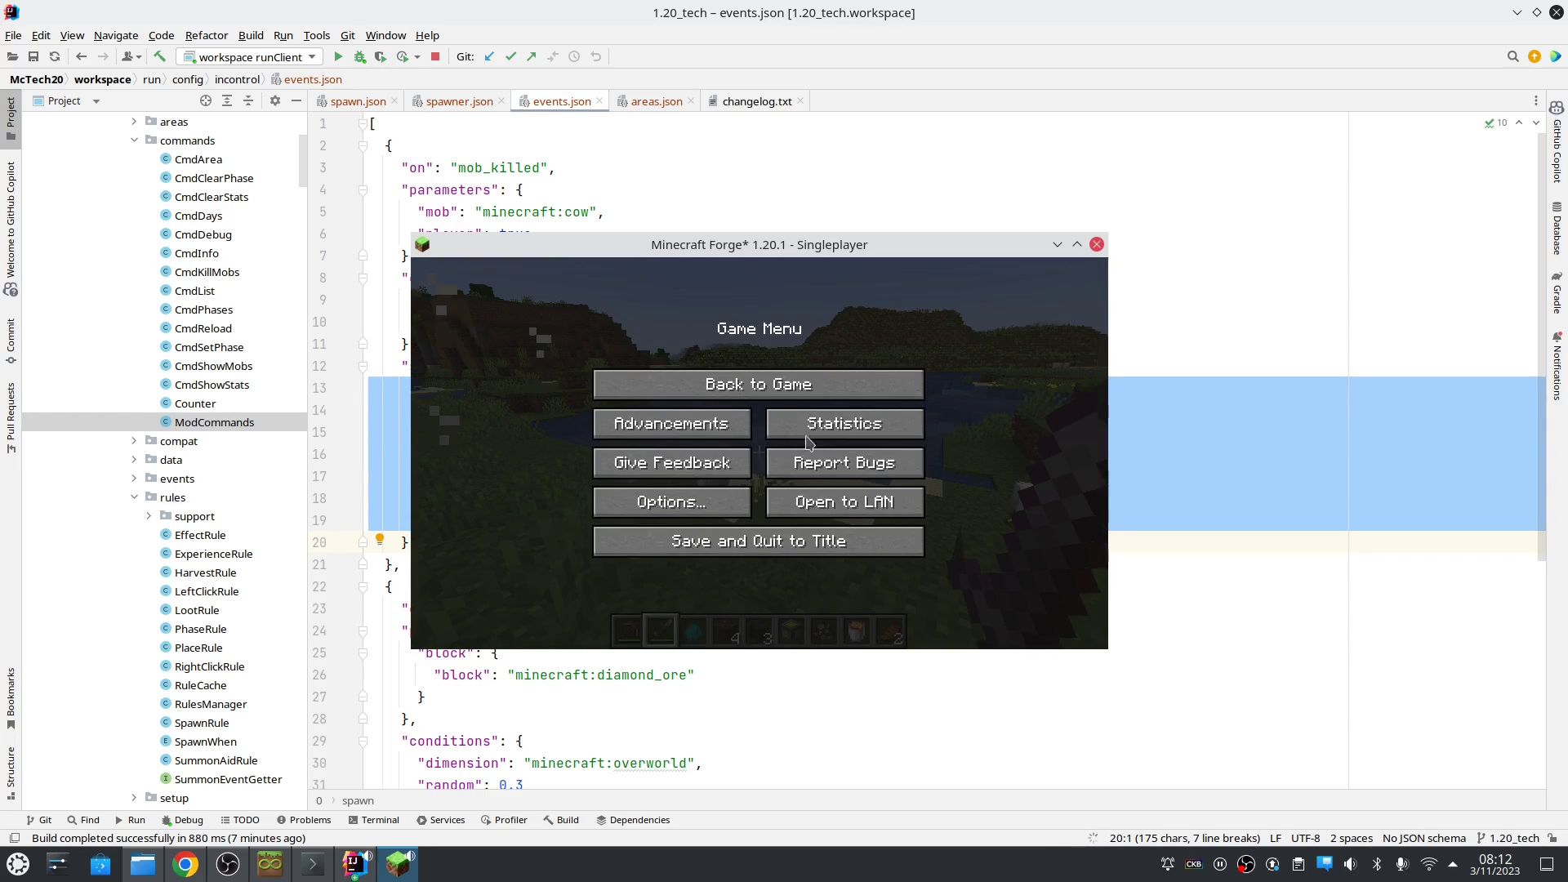
left_click(1193, 390)
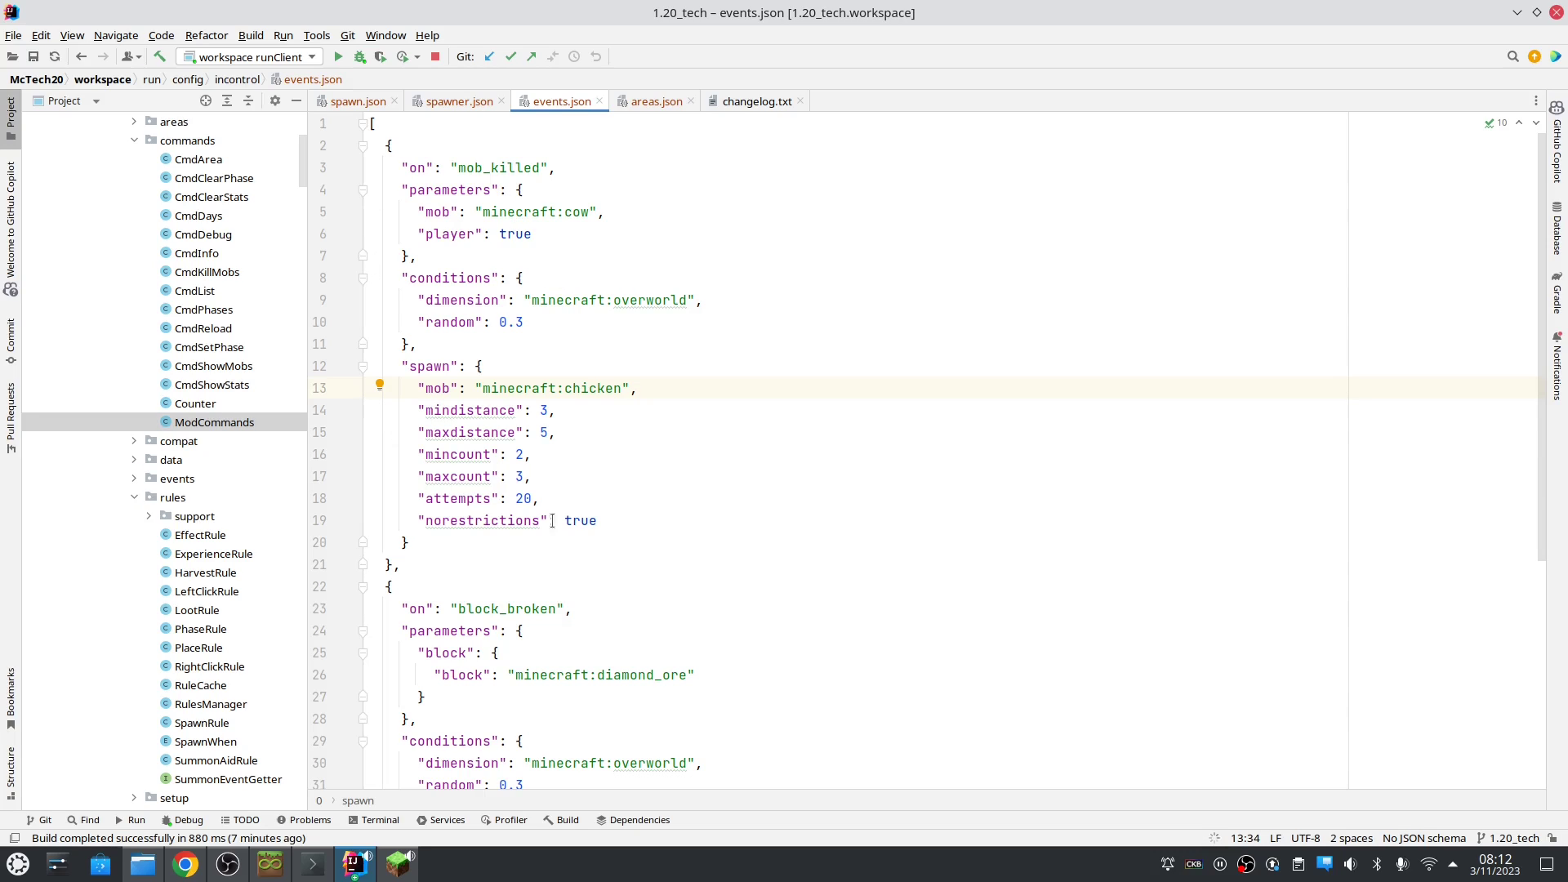
triple_click(567, 390)
left_click(569, 405)
- Insert a new rule object at the start of the array in spawn.json and begin its first key
left_click(357, 100)
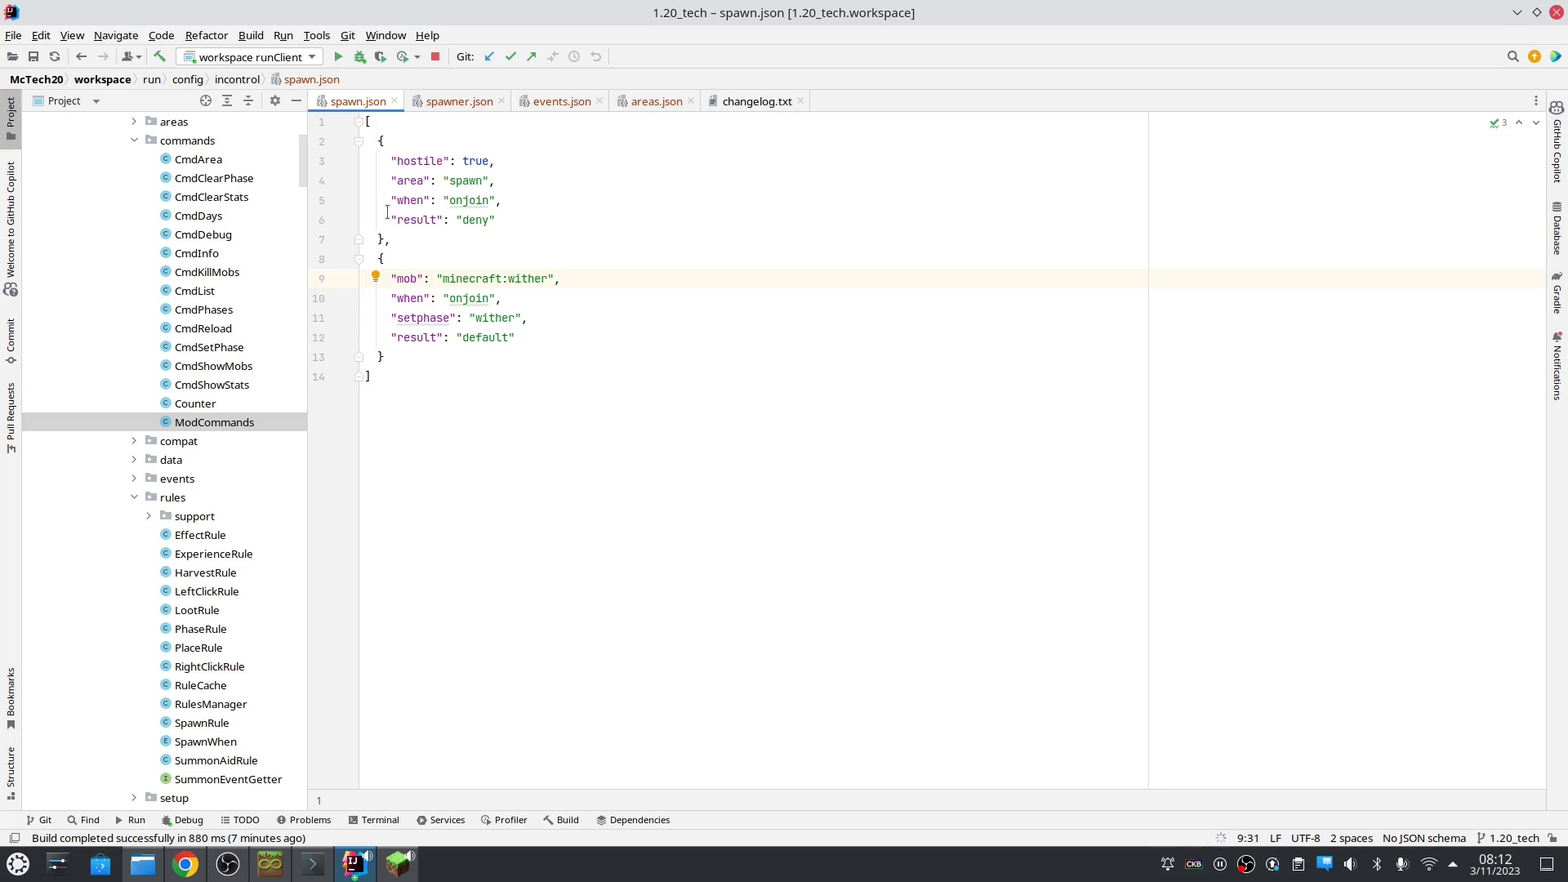
left_click(528, 147)
key("Up")
key("Return")
type("{")
key("Return")
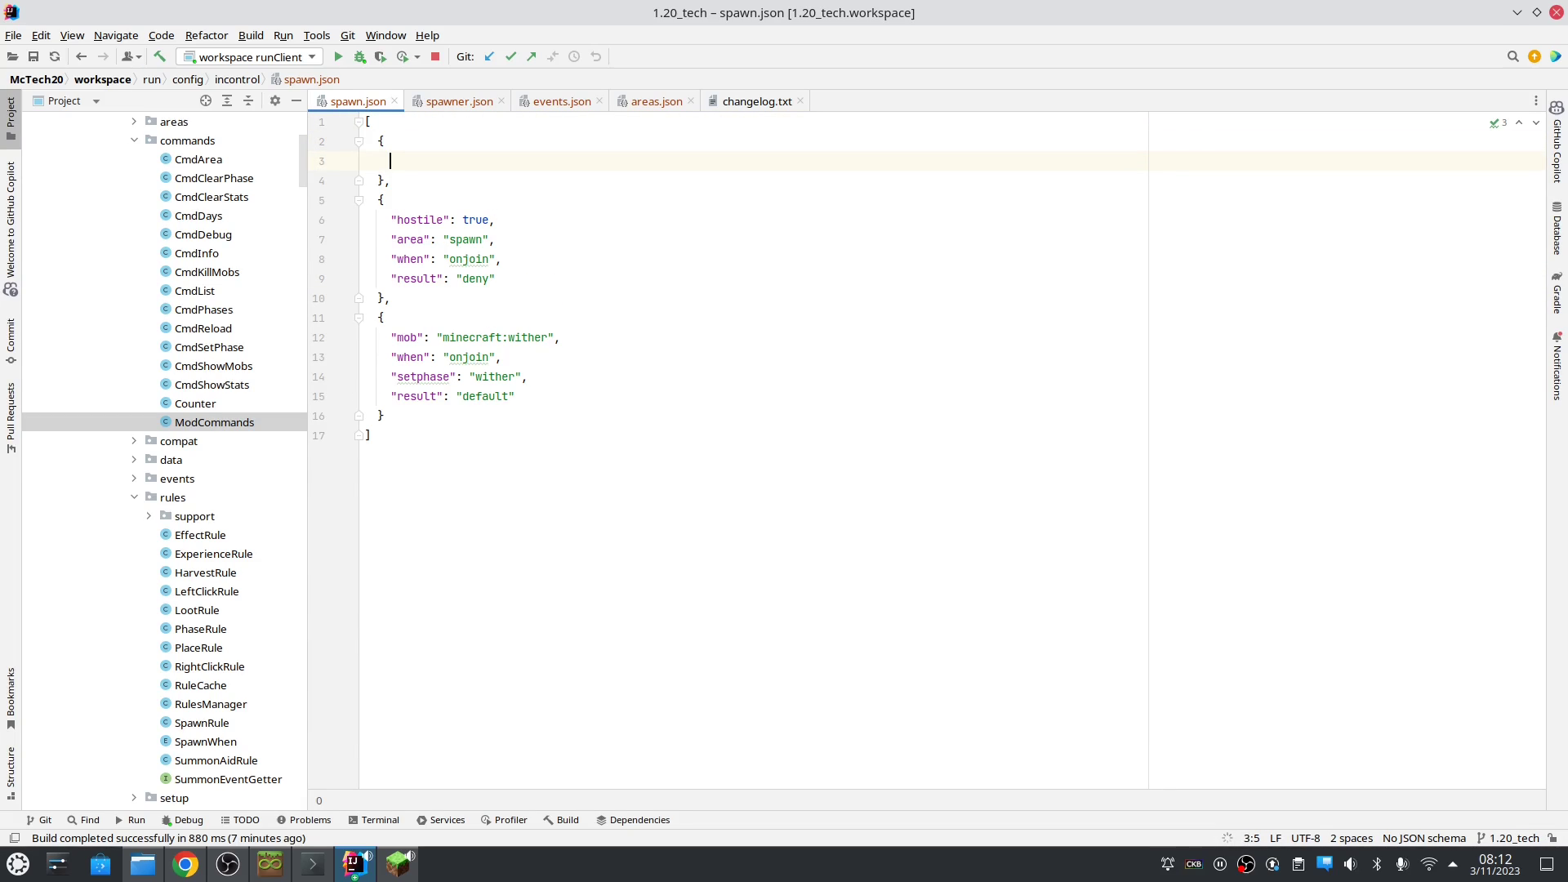
type("\"")
- Check the eventspawn test in changelog.txt, and add "eventspawn": true followed by a ... placeholder line to the new spawn.json rule
left_click(755, 101)
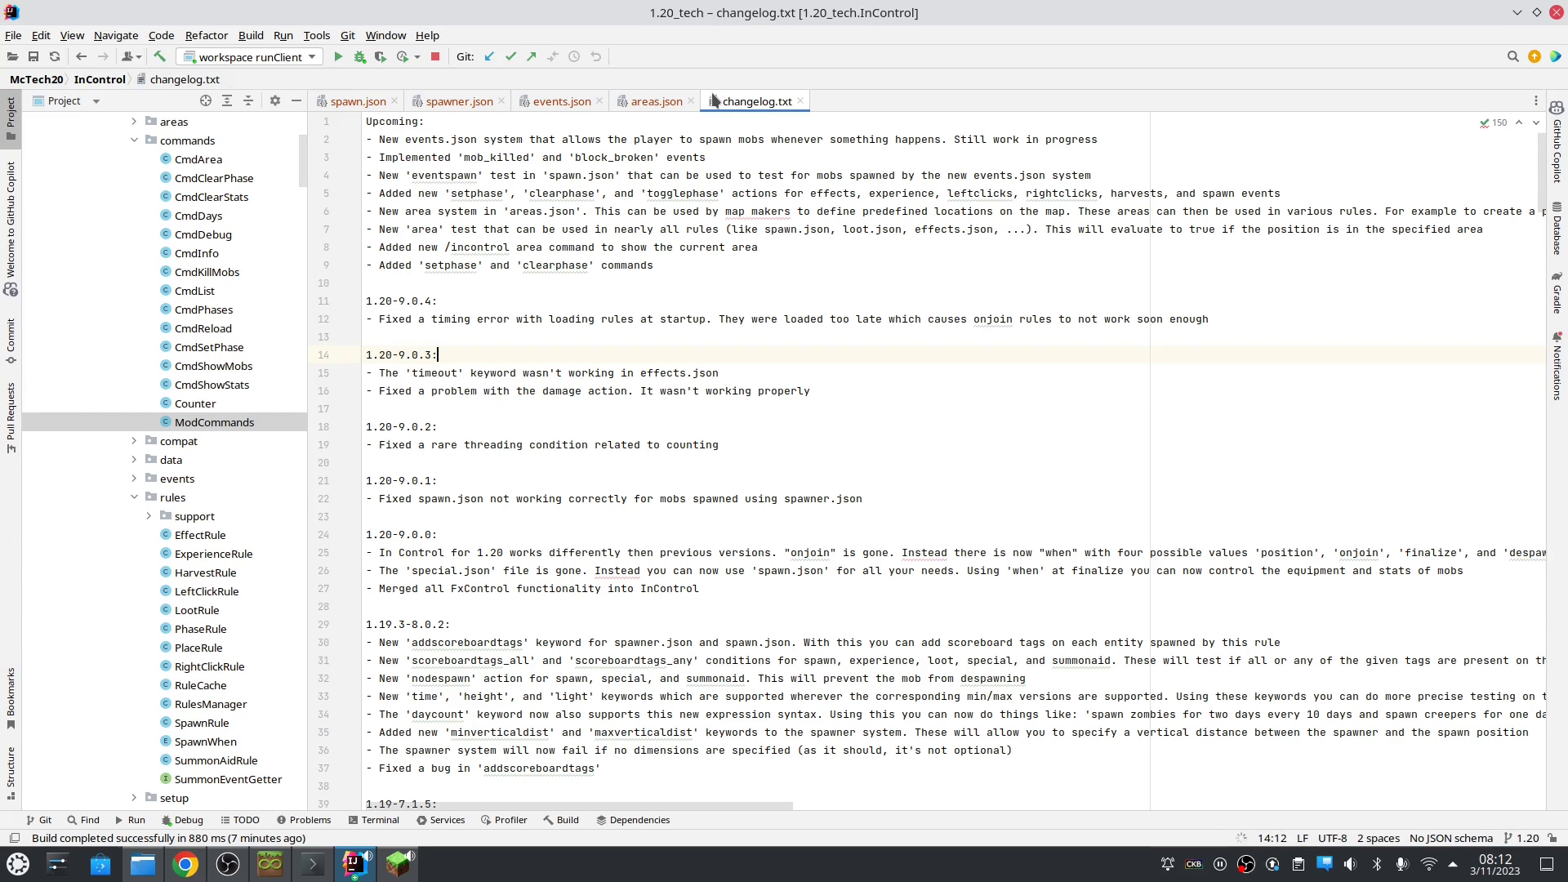
key("ctrl+Tab")
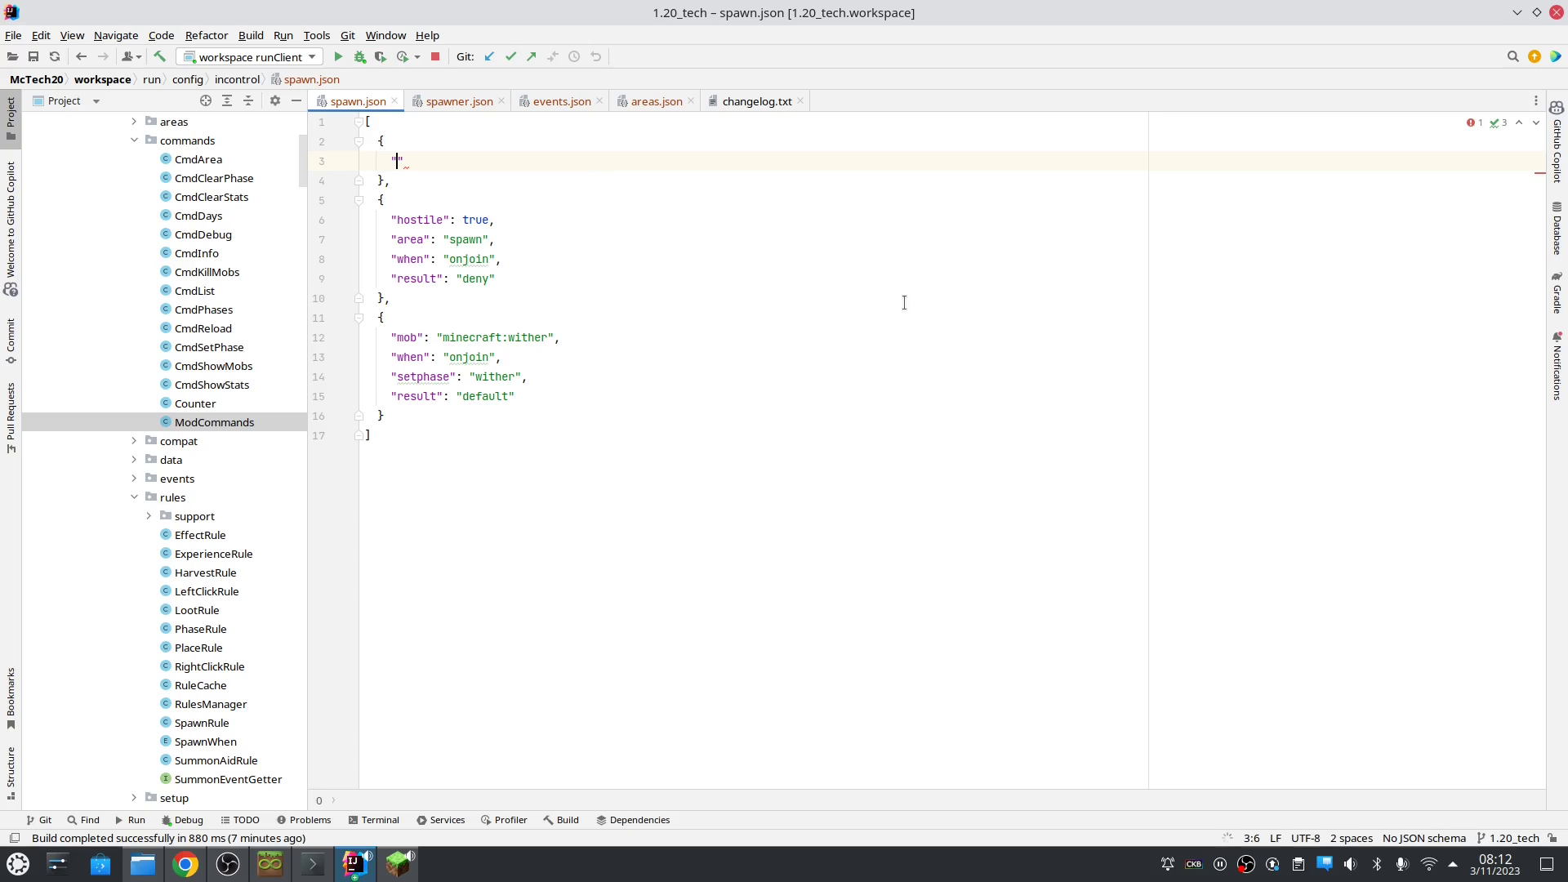
type("eventspawn\": true,")
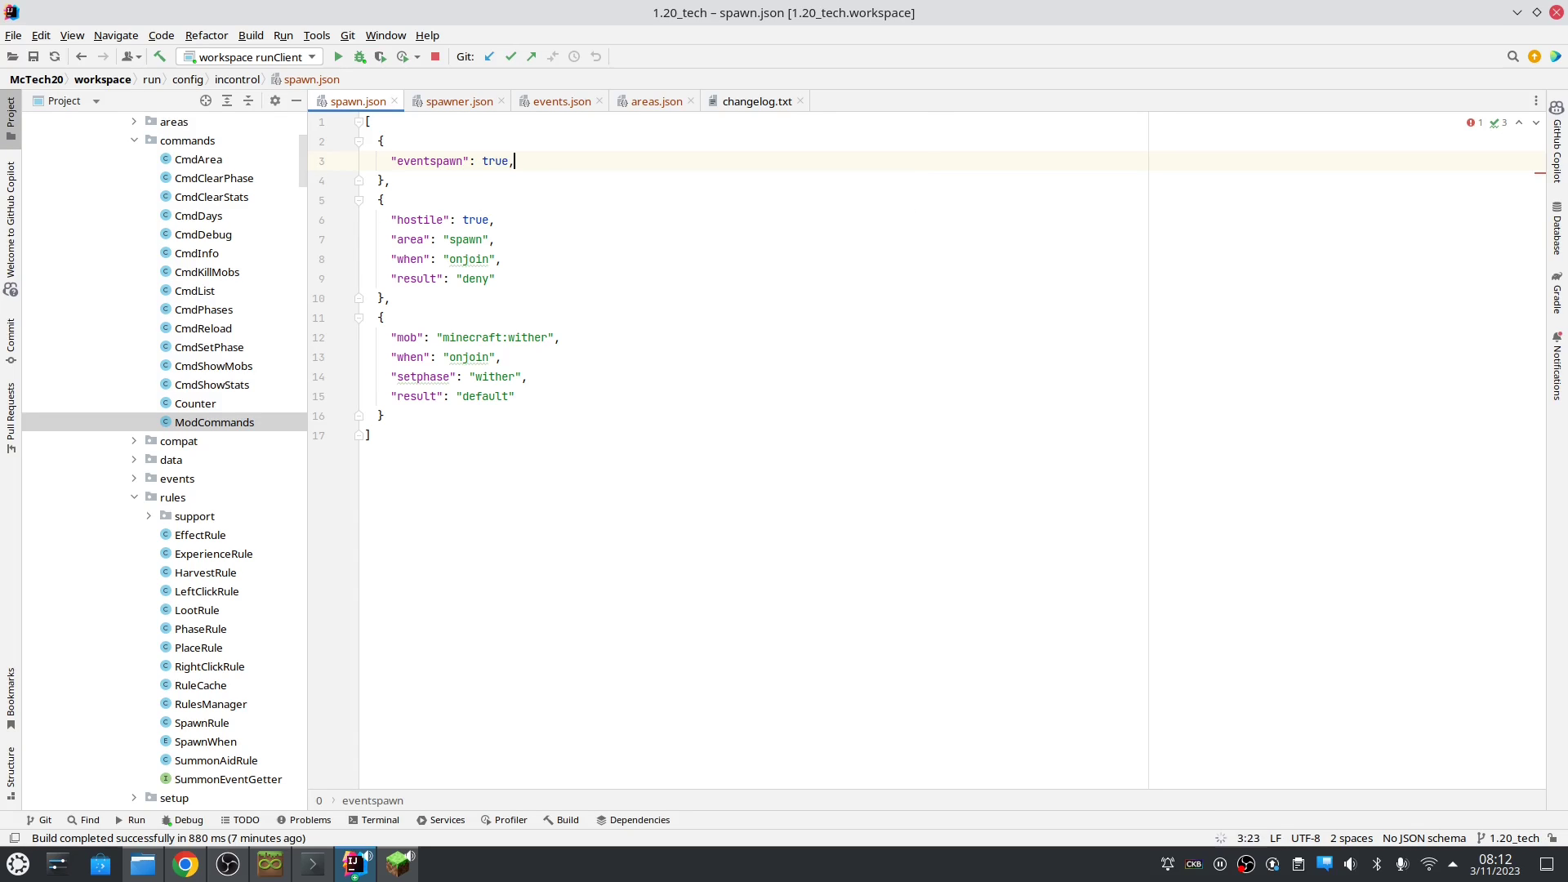
key("Return")
type("...")
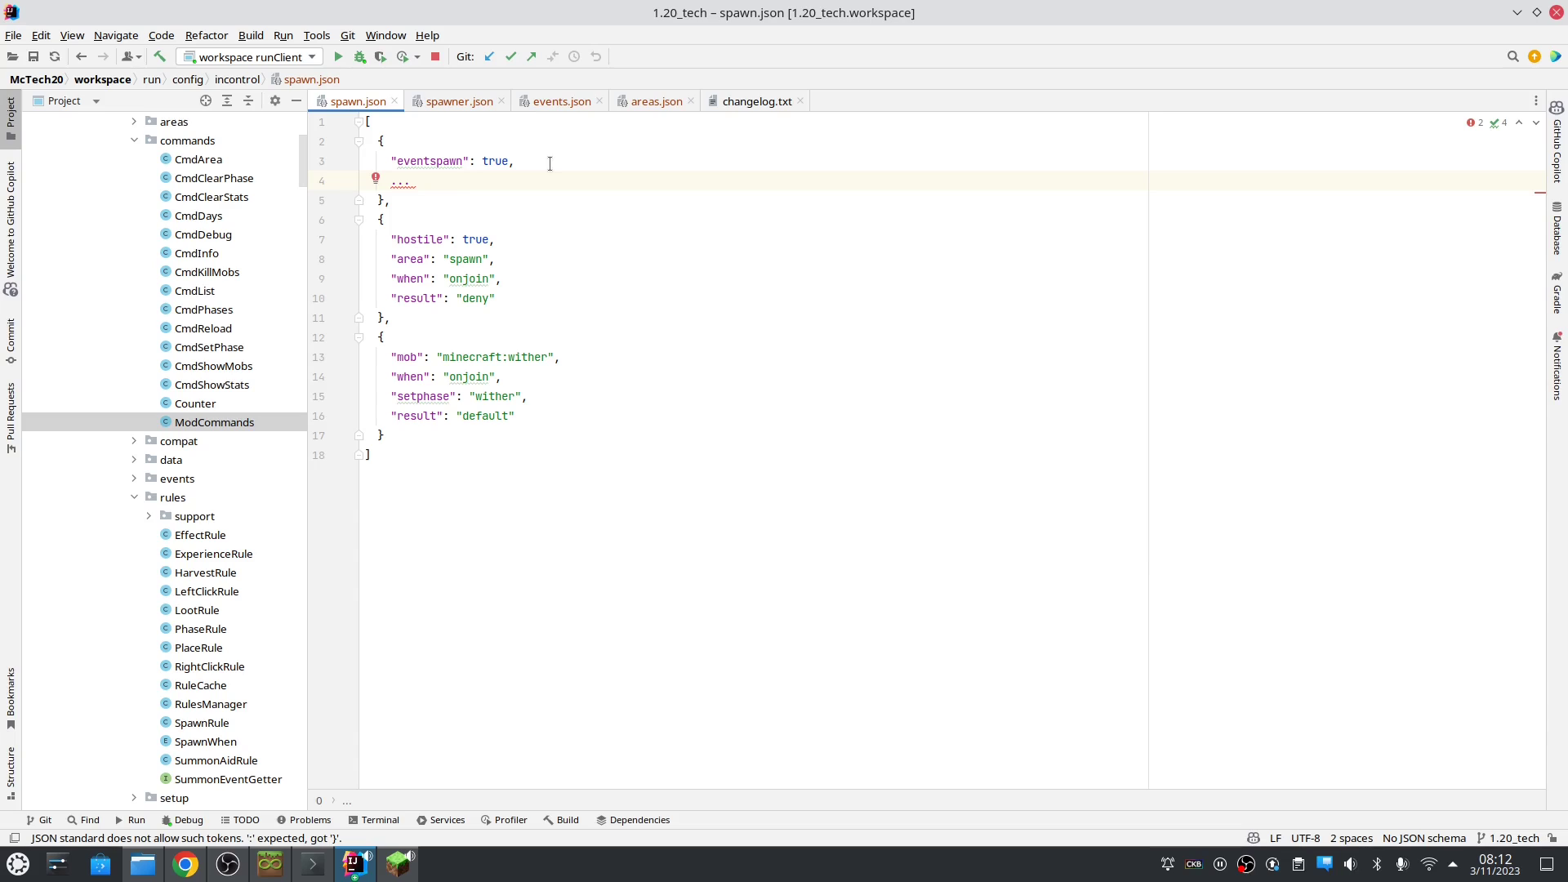
- Delete the whole "eventspawn" rule object from the start of the array in spawn.json
key("Up")
key("Up")
key("Home")
key("Home")
key("shift+Down")
key("shift+Down")
key("shift+Down")
key("shift+Down")
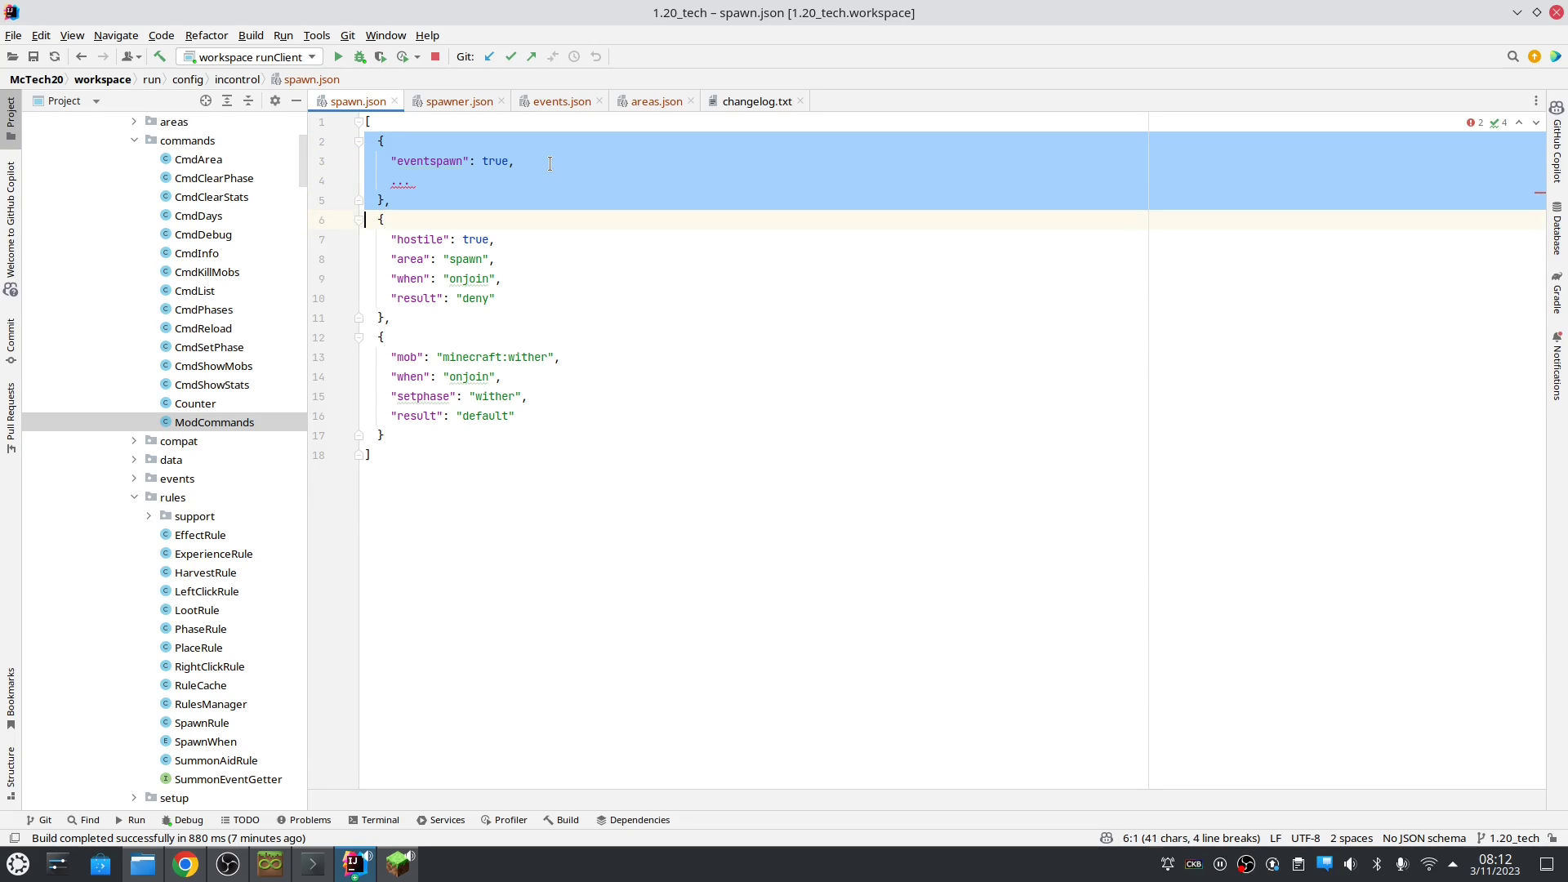
key("Delete")
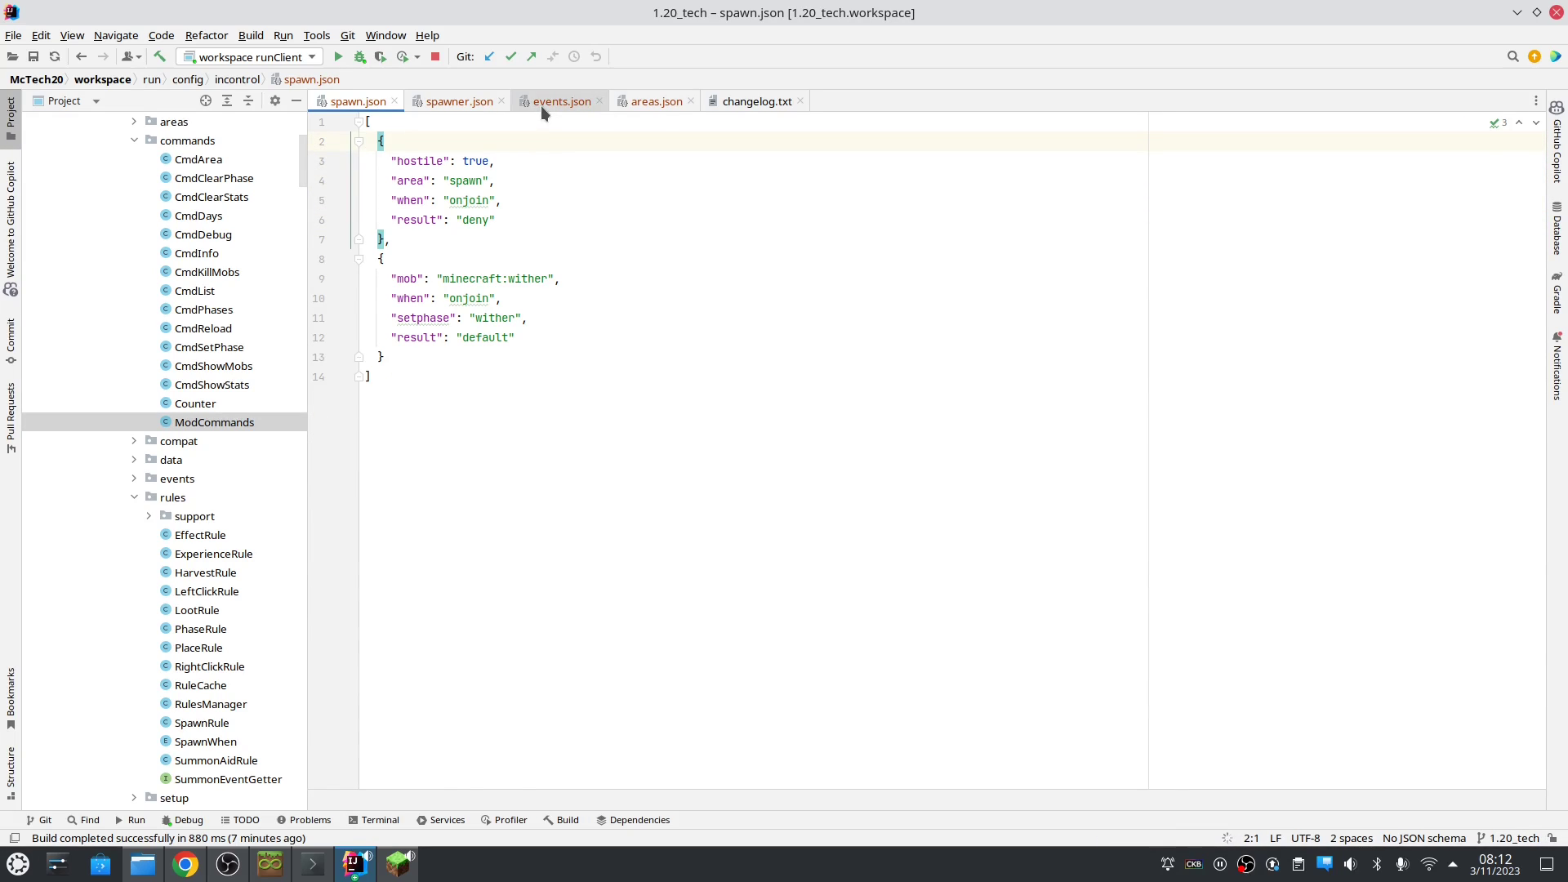
- Examine the block_broken rule in events.json, including its minecraft:diamond_ore parameter, random condition and minecraft:wither_skeleton spawn settings
left_click(540, 105)
scroll(551, 364, "down", 5)
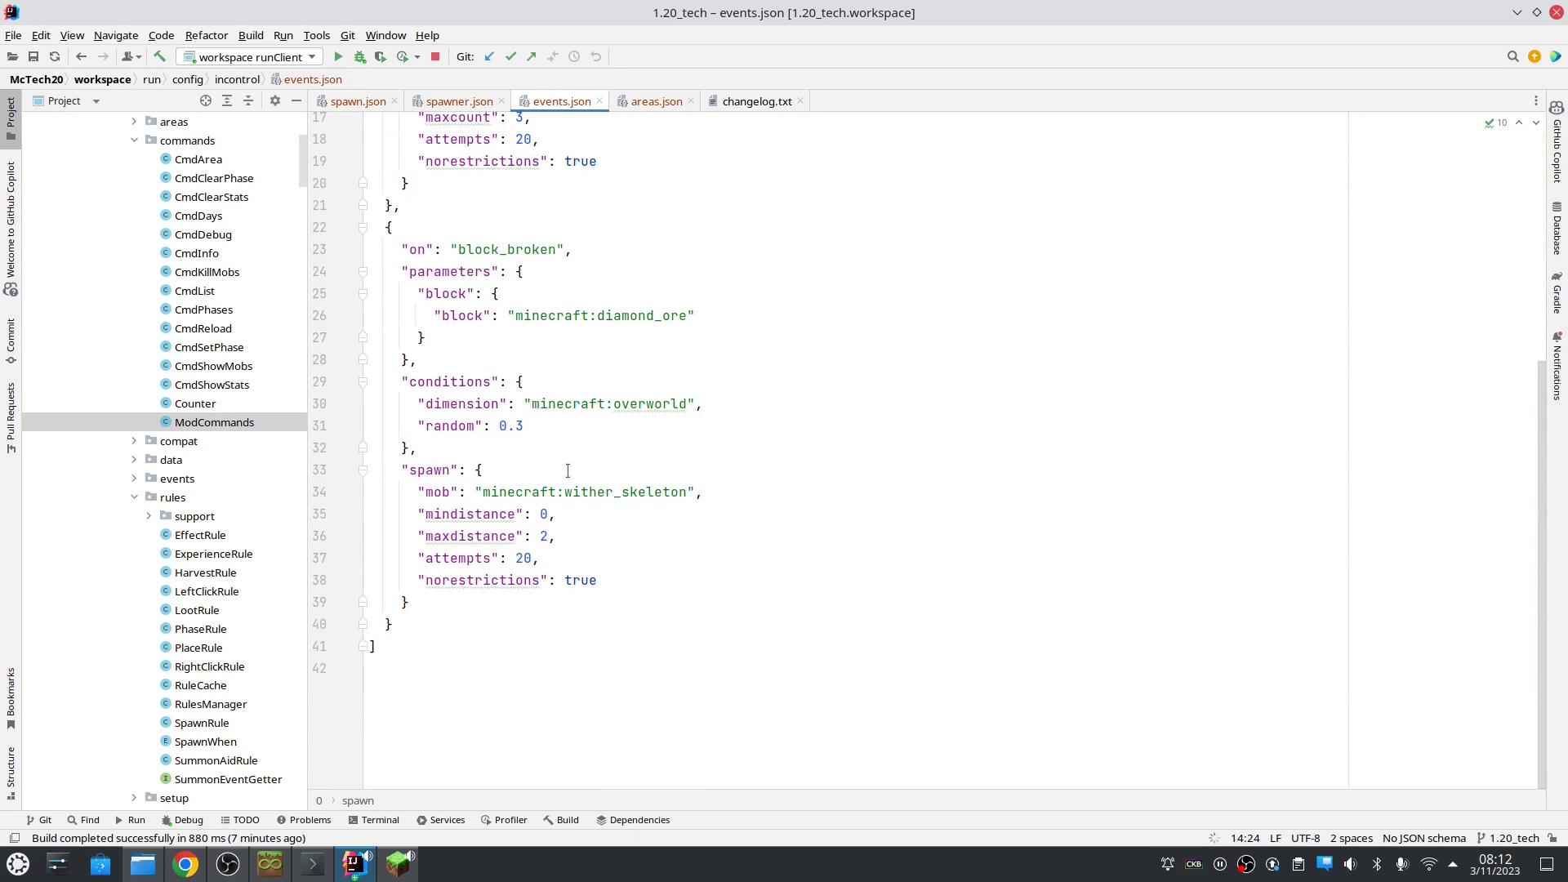
triple_click(519, 271)
double_click(525, 251)
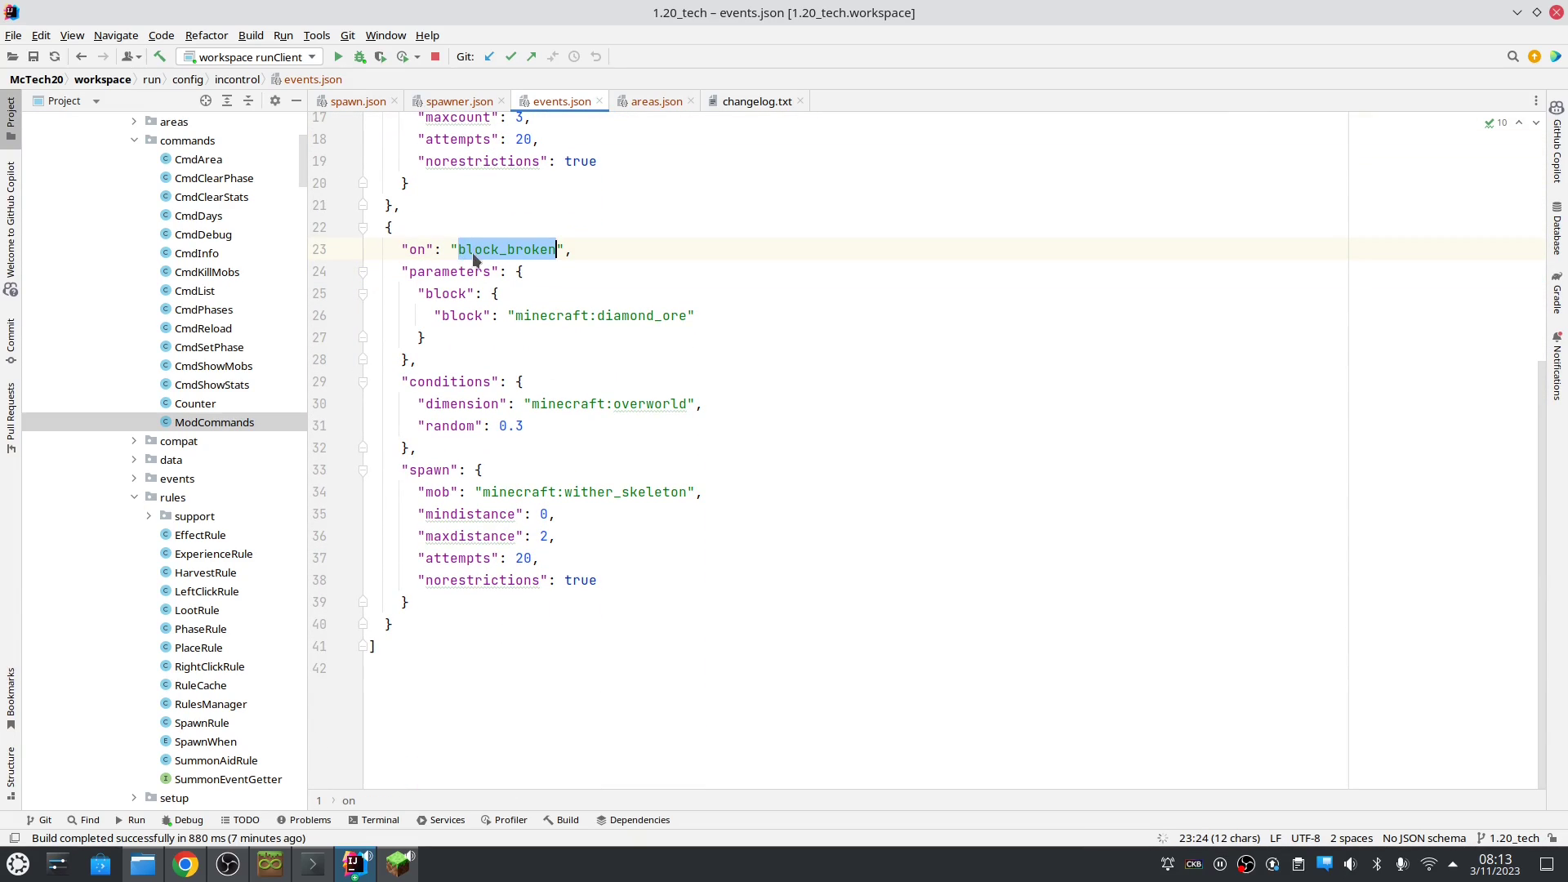
triple_click(599, 315)
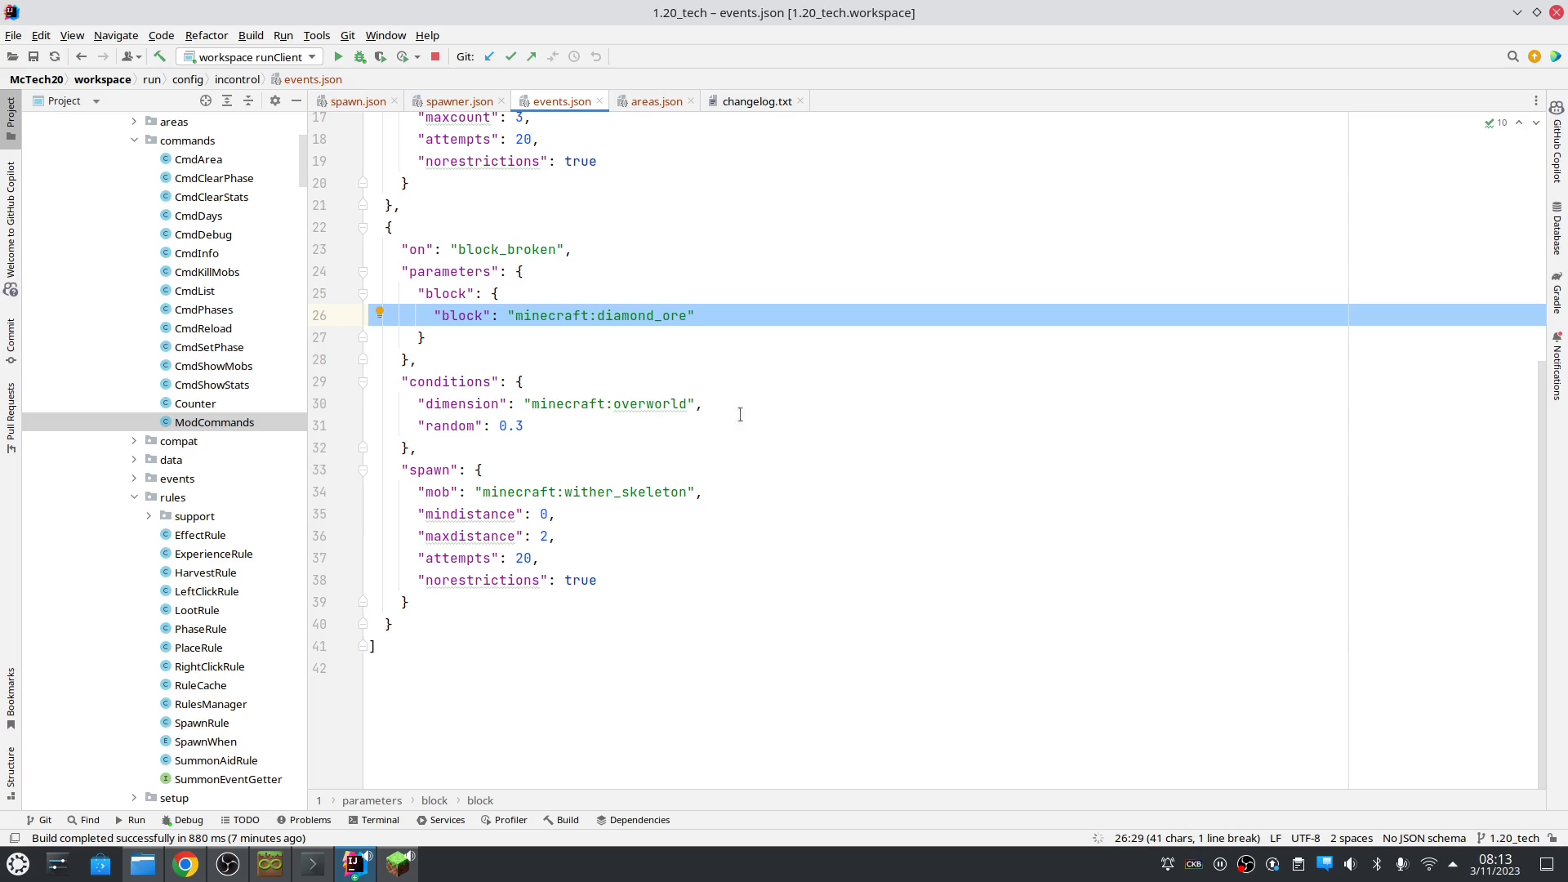
left_click(480, 445)
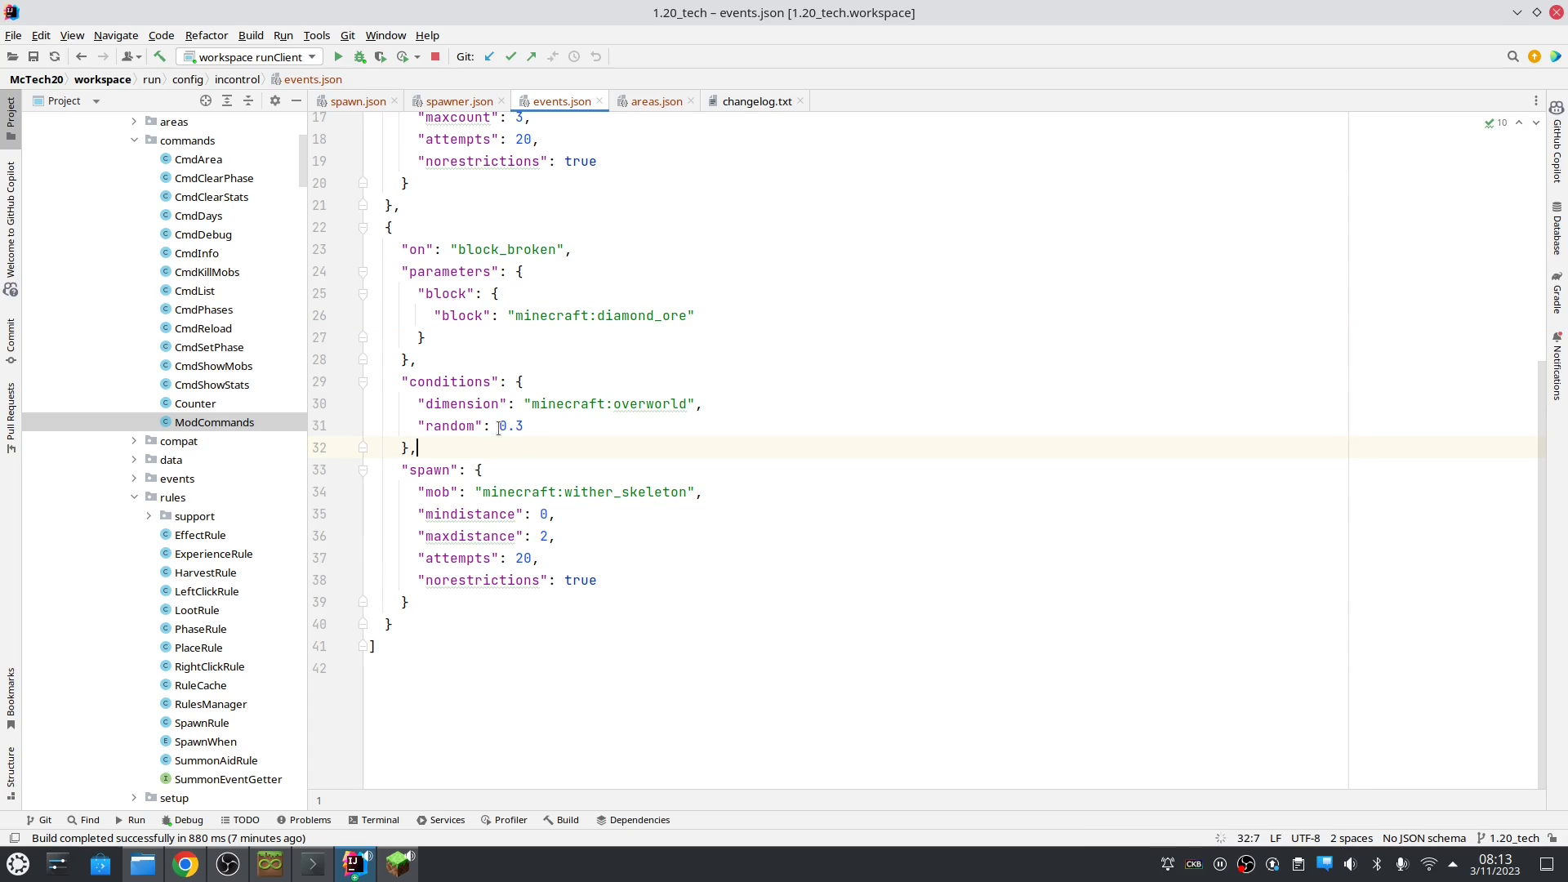
double_click(499, 428)
left_click(545, 513)
- Switch to Minecraft, resume the game, and move the diamond ore from the survival inventory into the third hotbar slot
key("alt+Tab")
key("Escape")
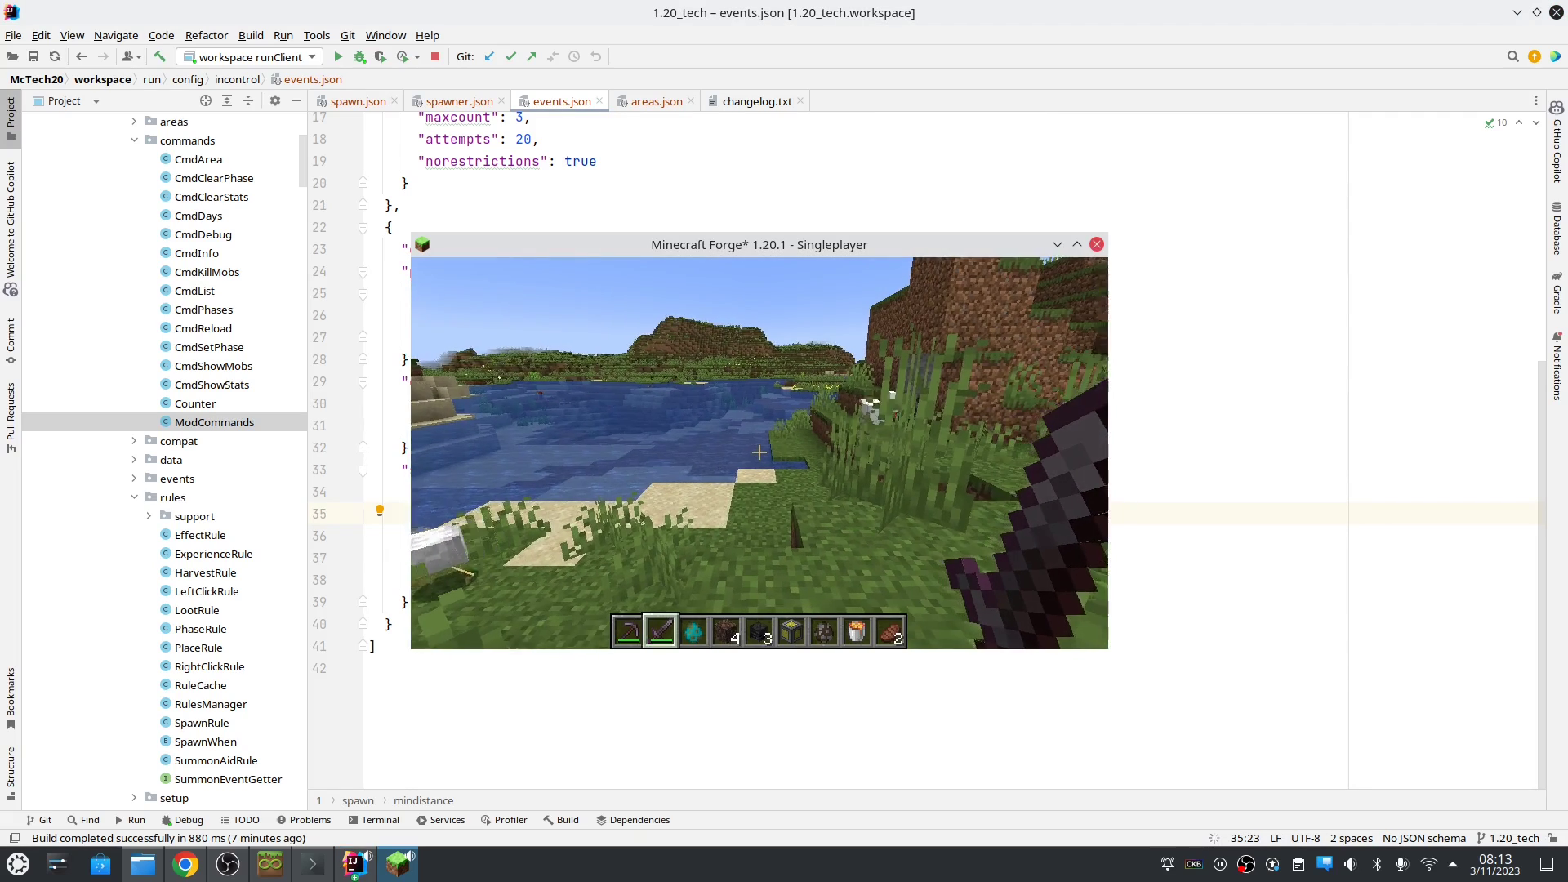
key("5")
key("e")
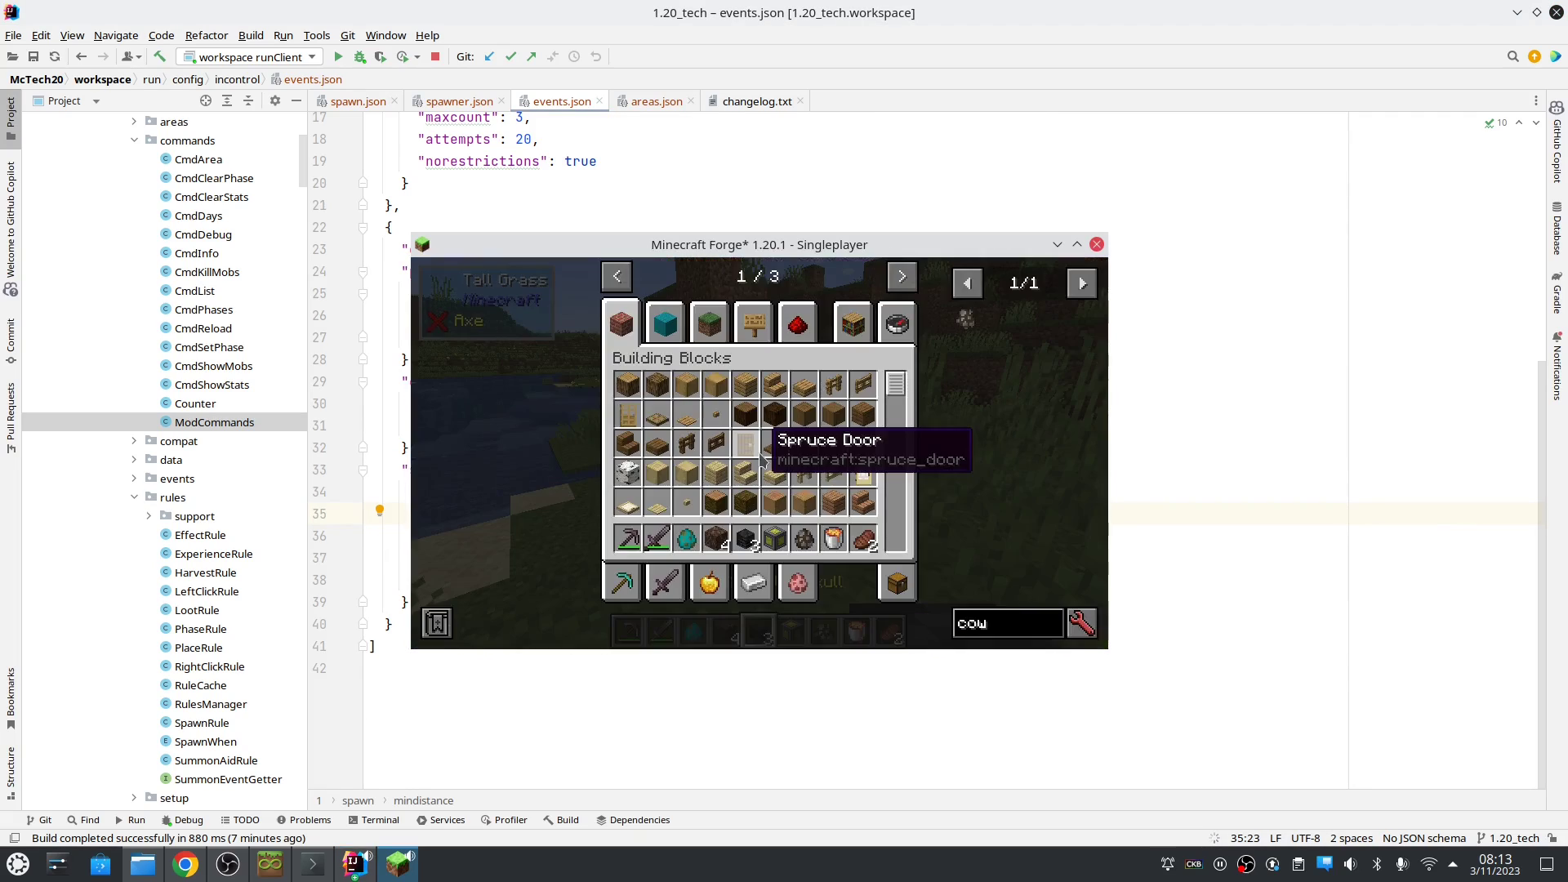
left_click(891, 580)
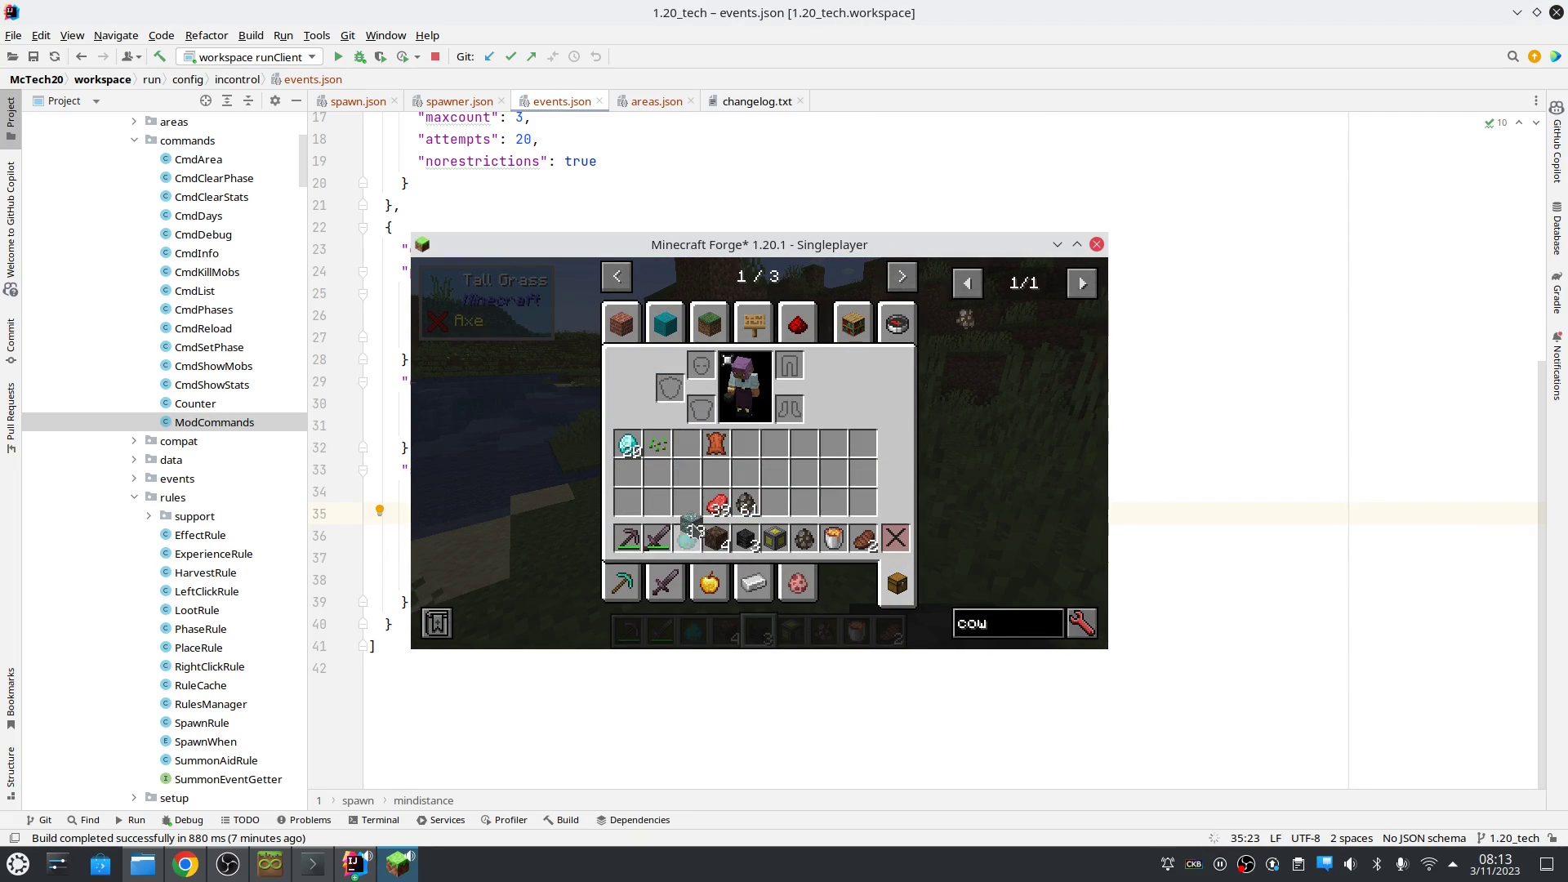
key("e")
- Place several diamond ore blocks on the grass and mine them with the Netherite Pickaxe to test the block_broken event
key("3")
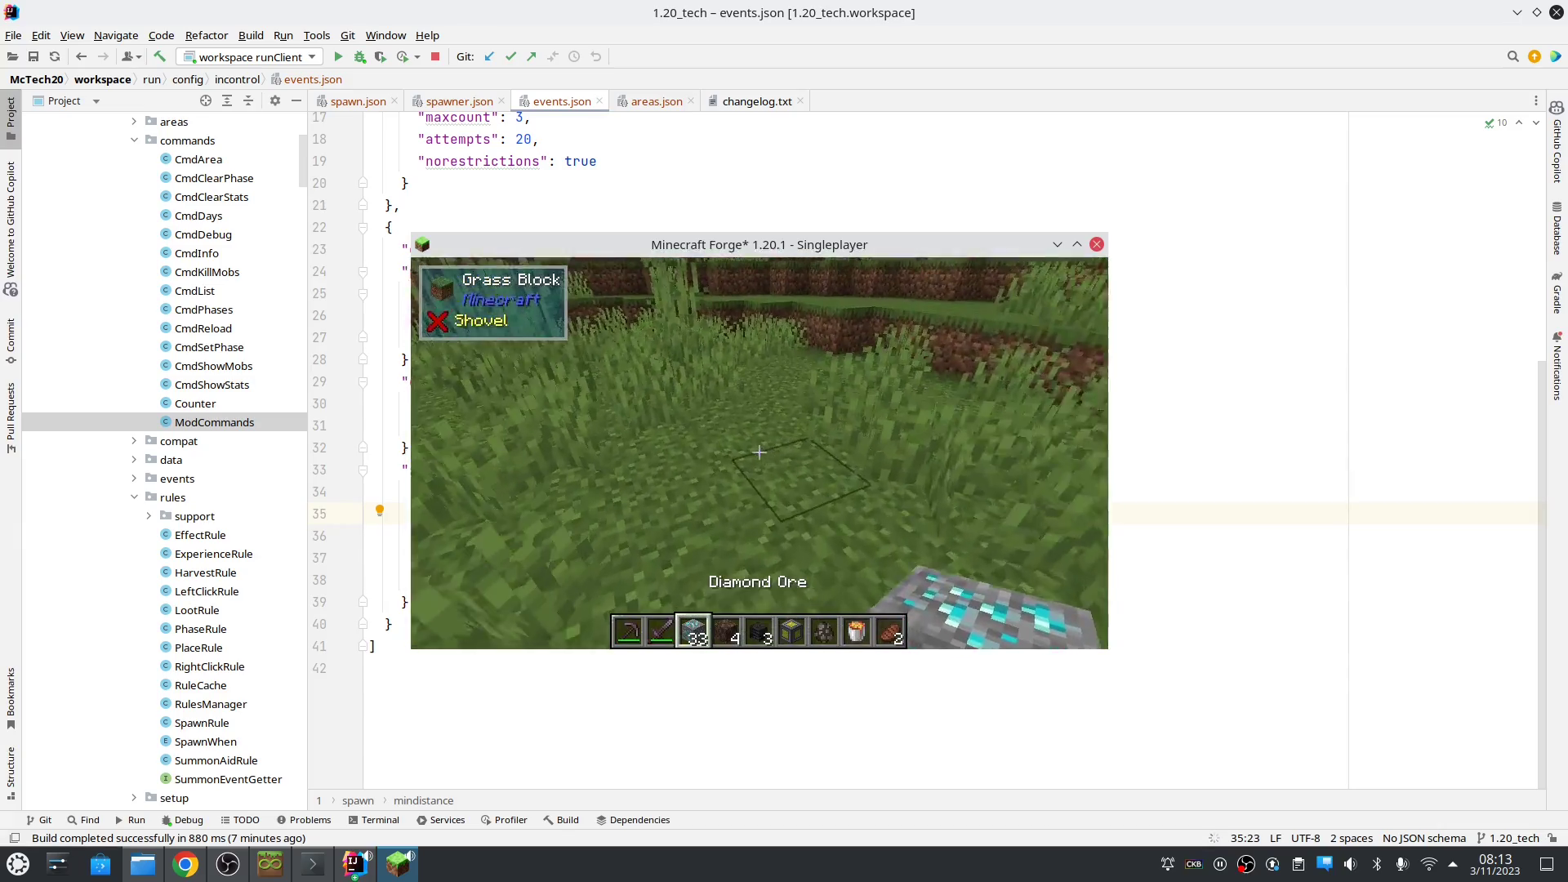
right_click(760, 451)
right_click(759, 452)
key("s")
right_click(759, 452)
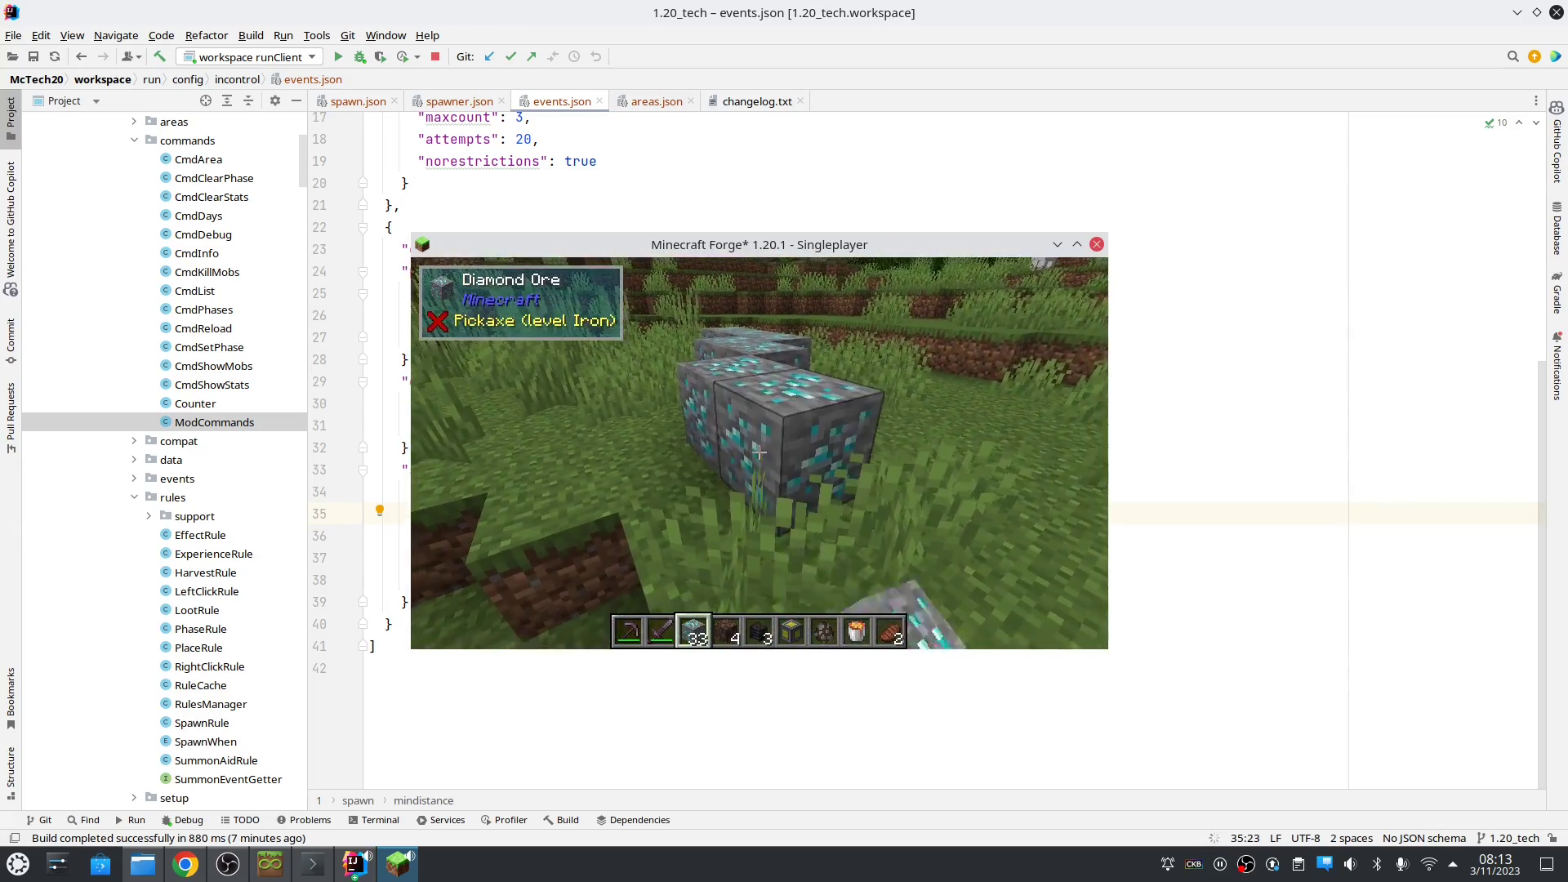
right_click(759, 452)
key("1")
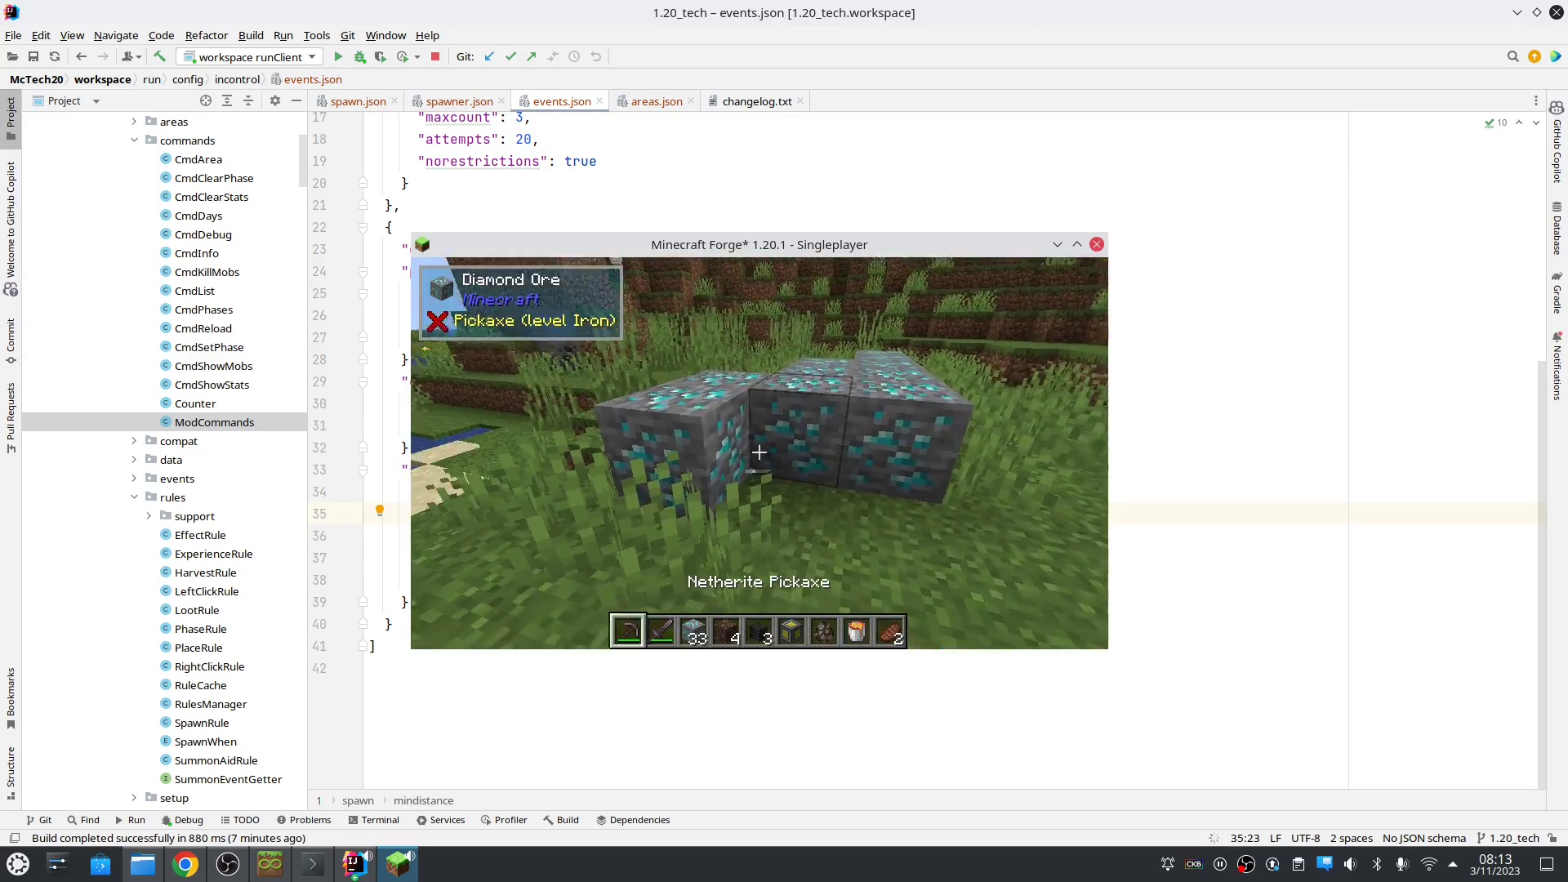
left_click(760, 452)
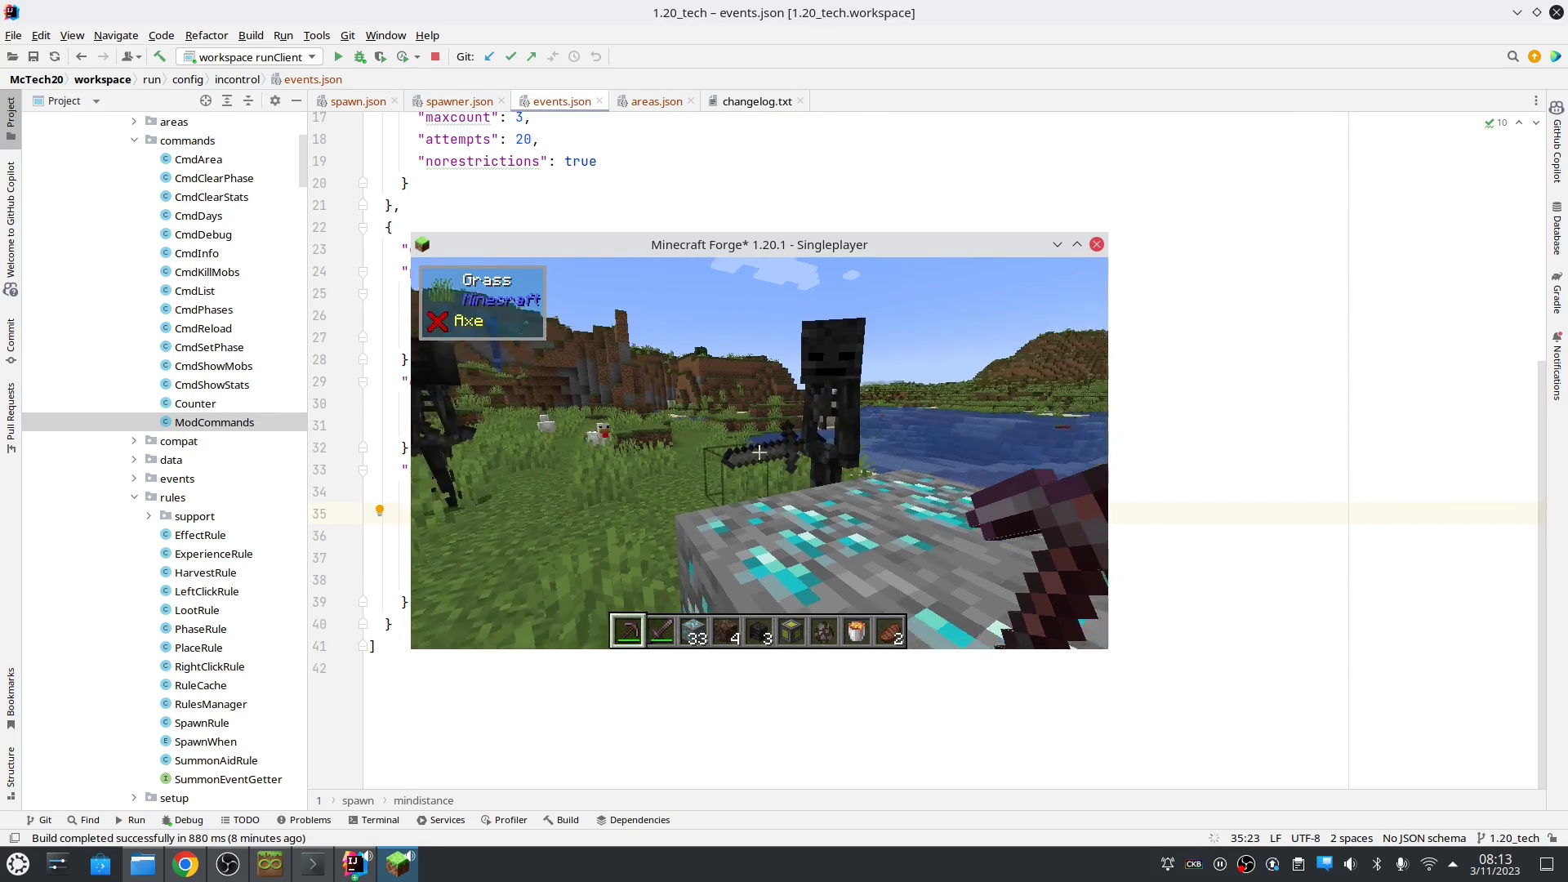
- Pause the game, switch to IntelliJ IDEA, review the mob_killed and block_broken rules in events.json, and open changelog.txt
key("Escape")
left_click(598, 183)
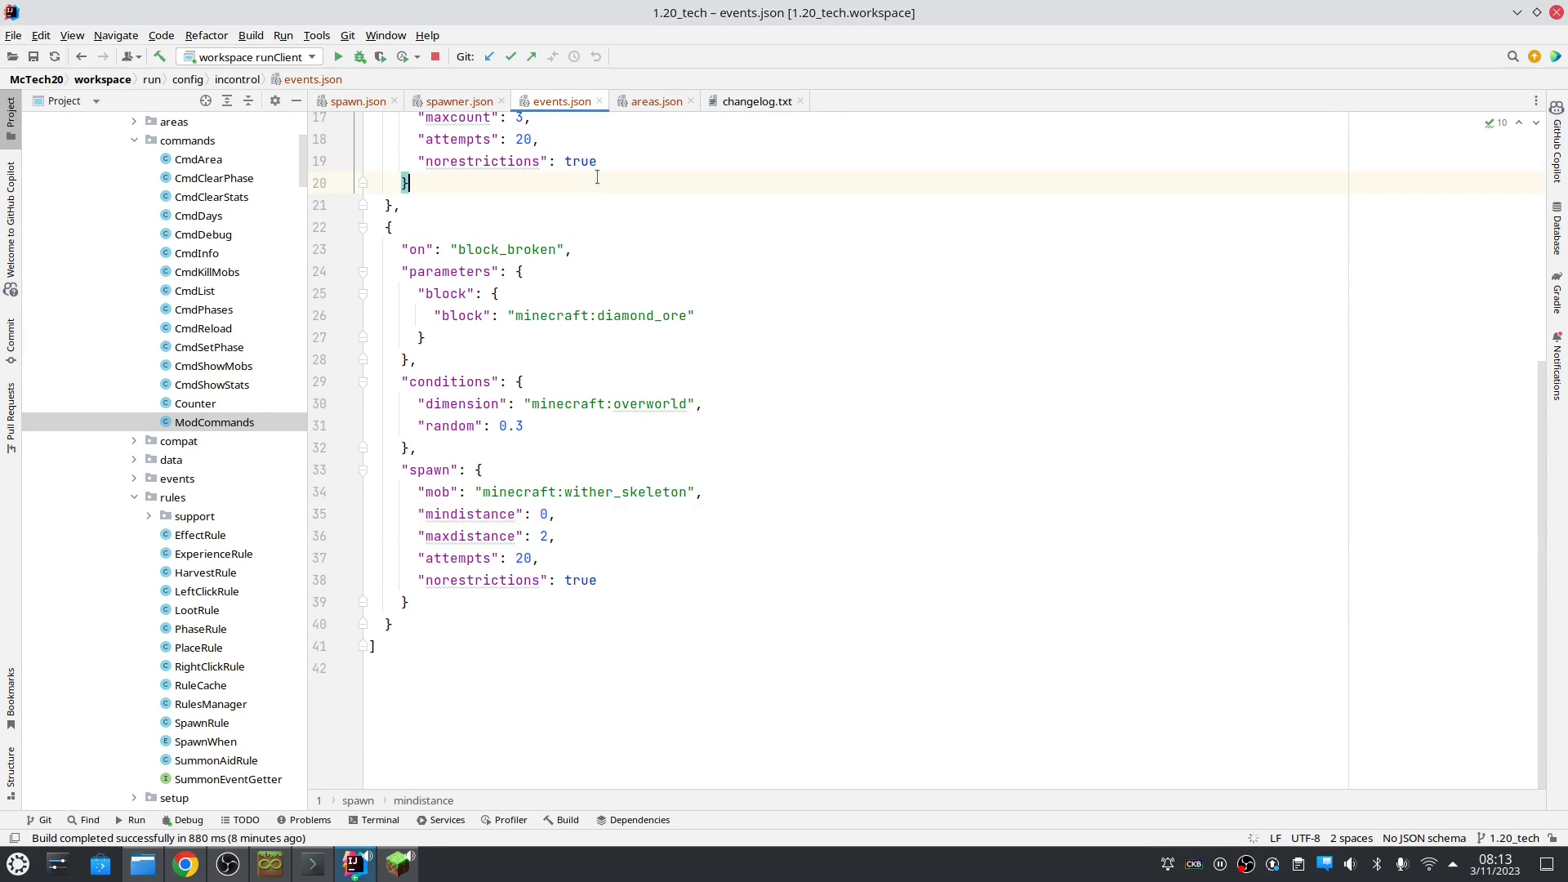
scroll(598, 196, "up", 5)
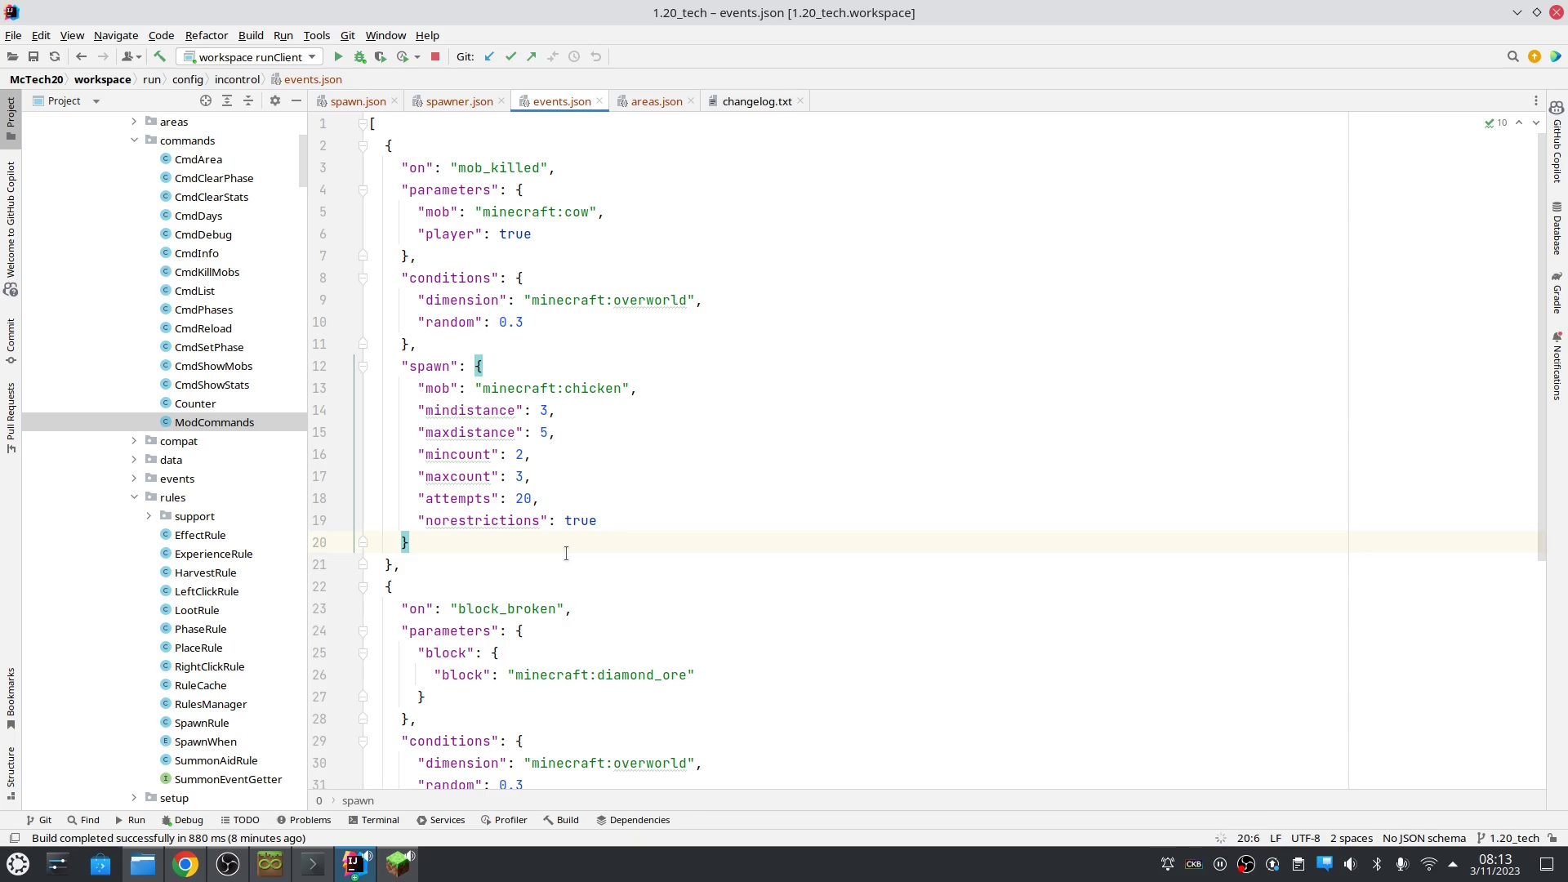
scroll(563, 564, "down", 2)
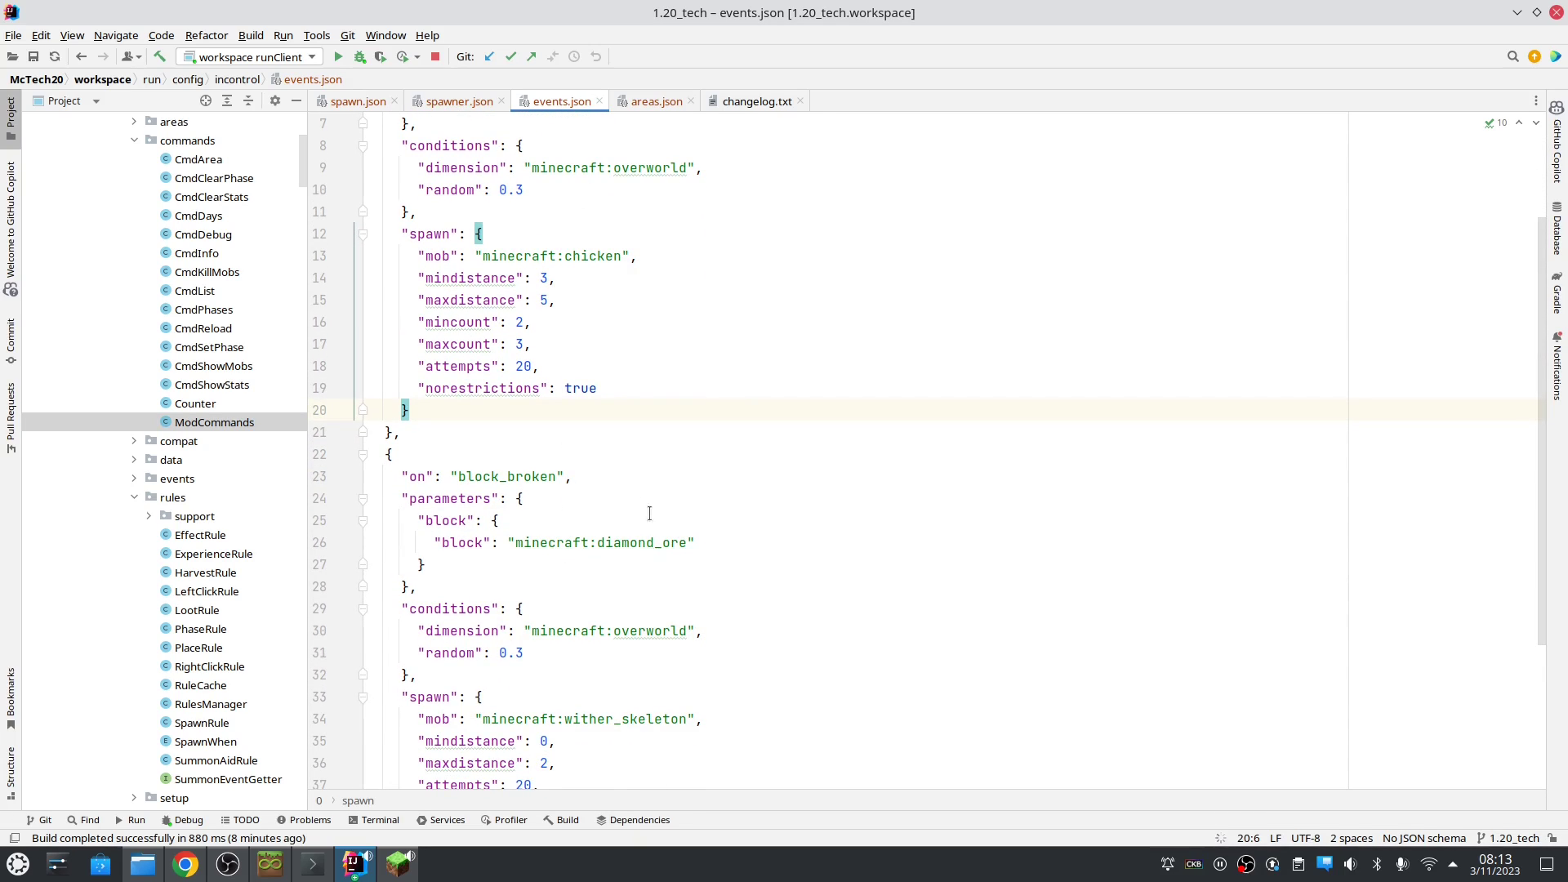
left_click(750, 101)
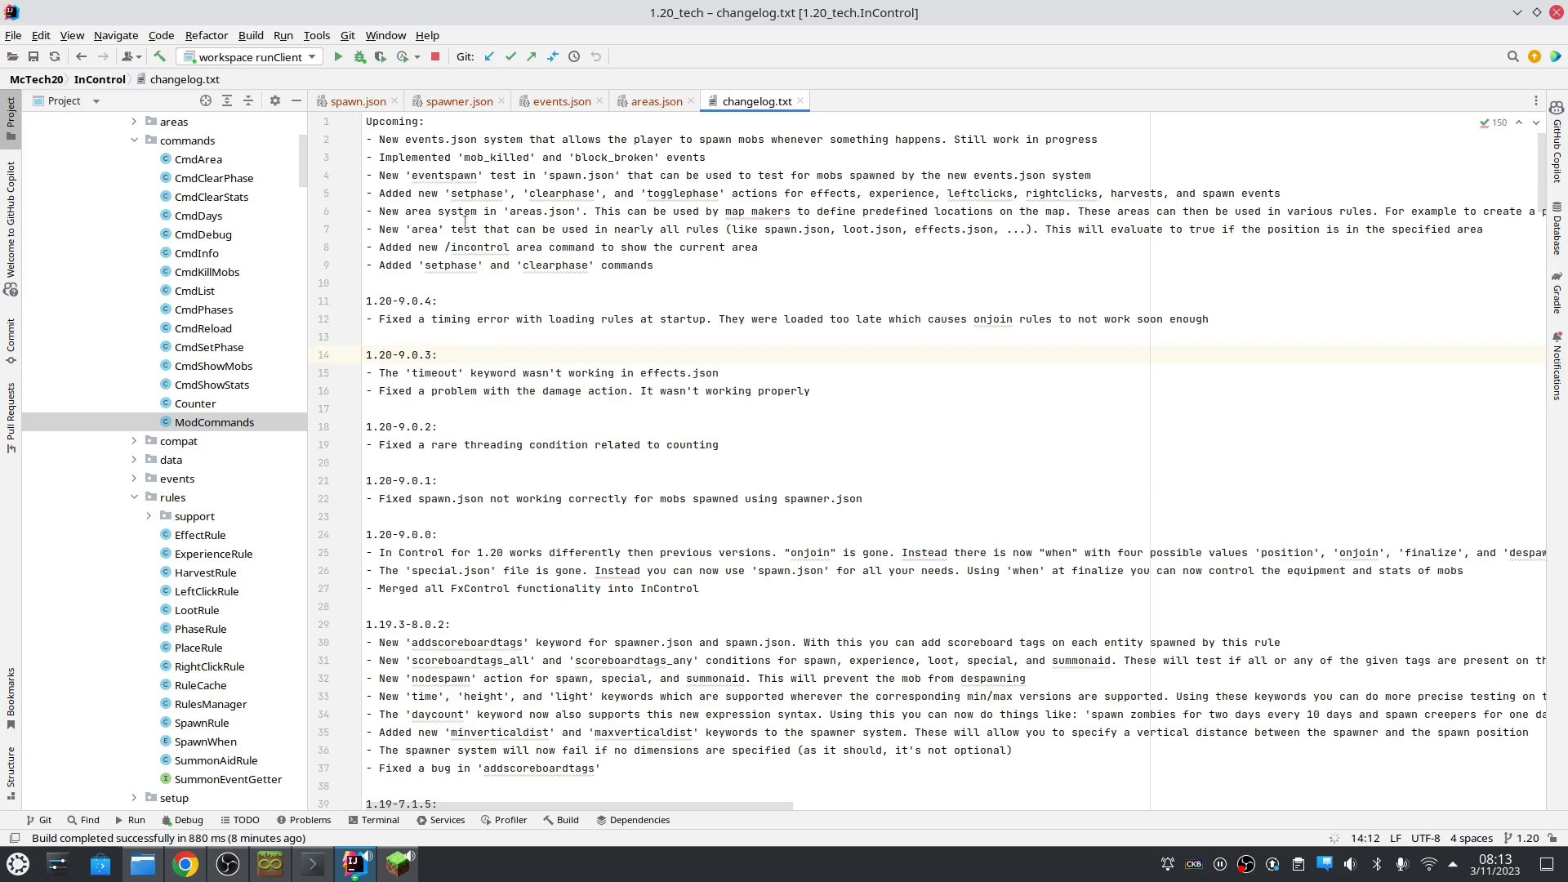